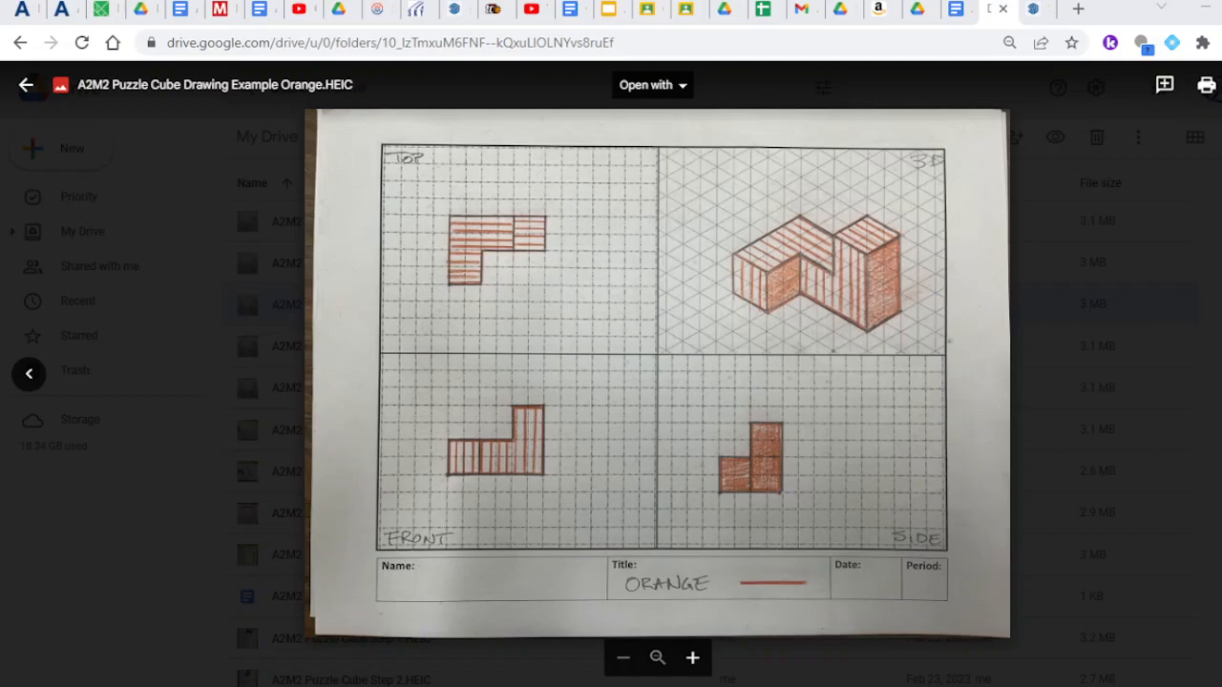
Step: Open A2M2 Puzzle Cube Drawing Example Orange.HEIC from the Drawing Stuff folder and examine the orange piece's top, front, side and 3D views
{"action": "left_click", "coordinate": [1153, 415]}
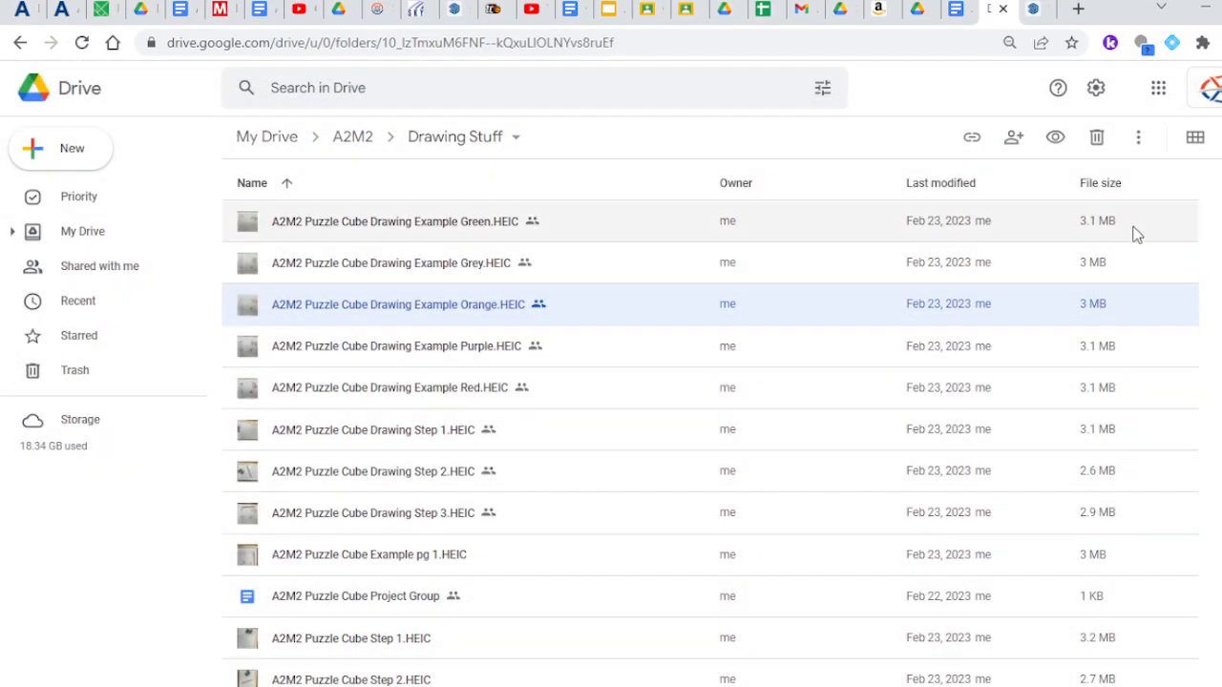
{"action": "double_click", "coordinate": [476, 305]}
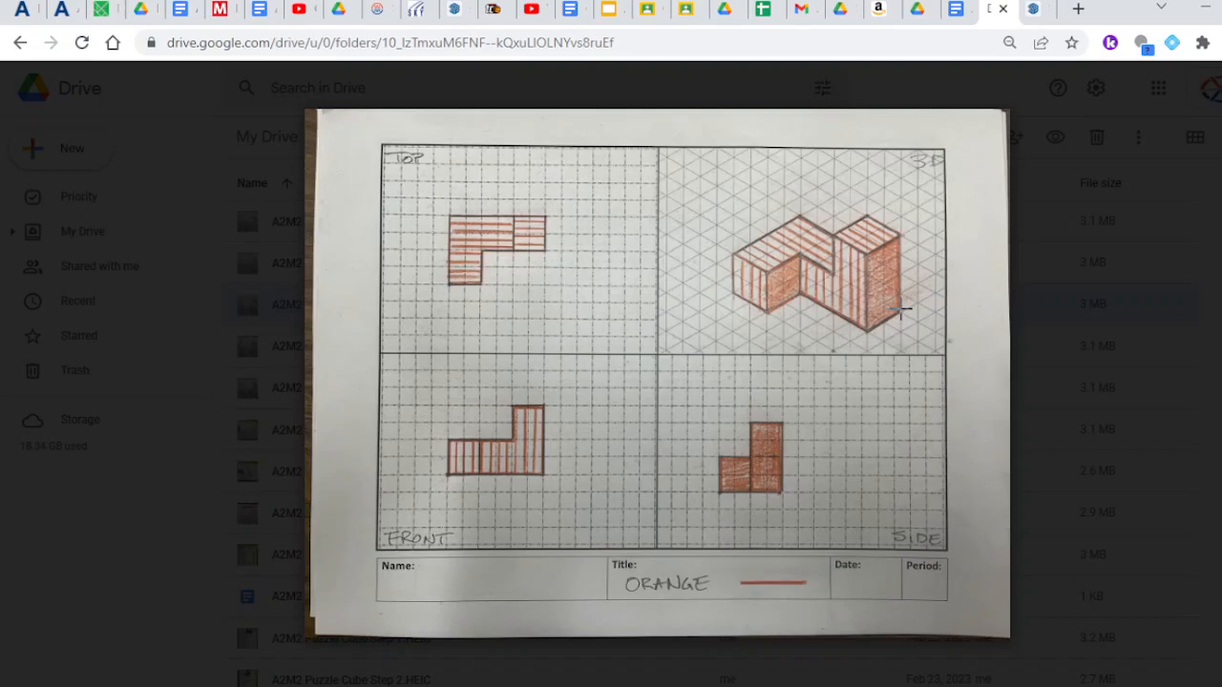
{"action": "left_click_drag", "start_coordinate": [899, 309], "coordinate": [903, 308]}
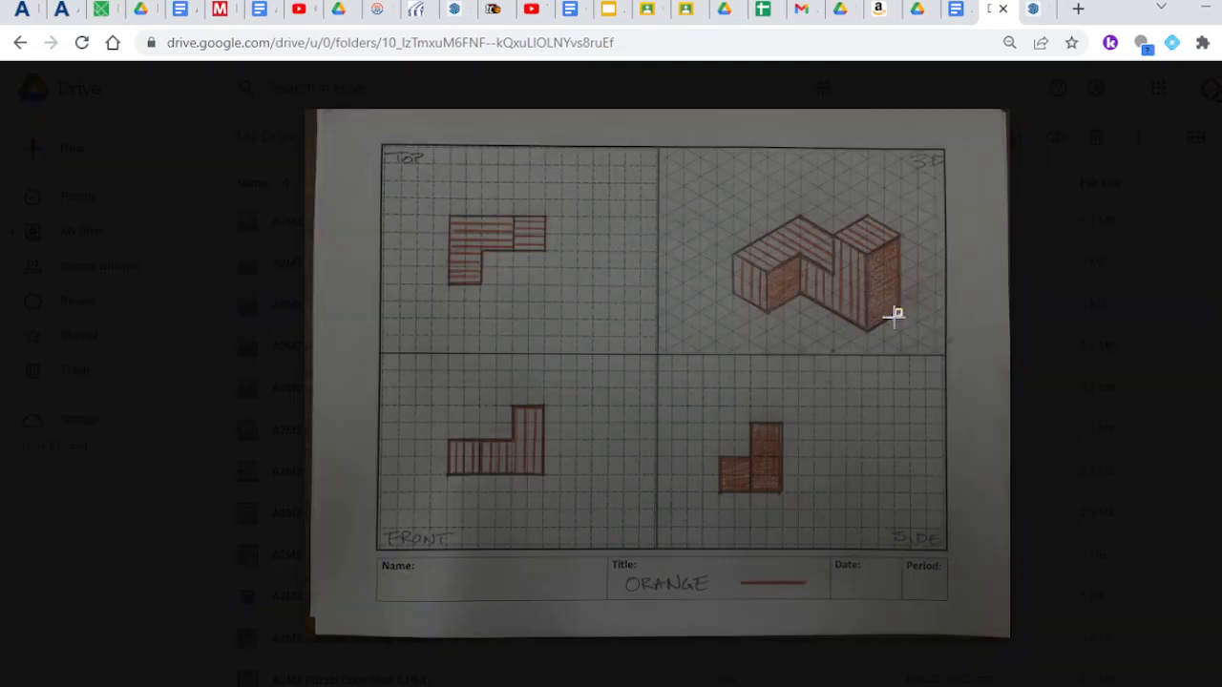
{"action": "left_click", "coordinate": [904, 315]}
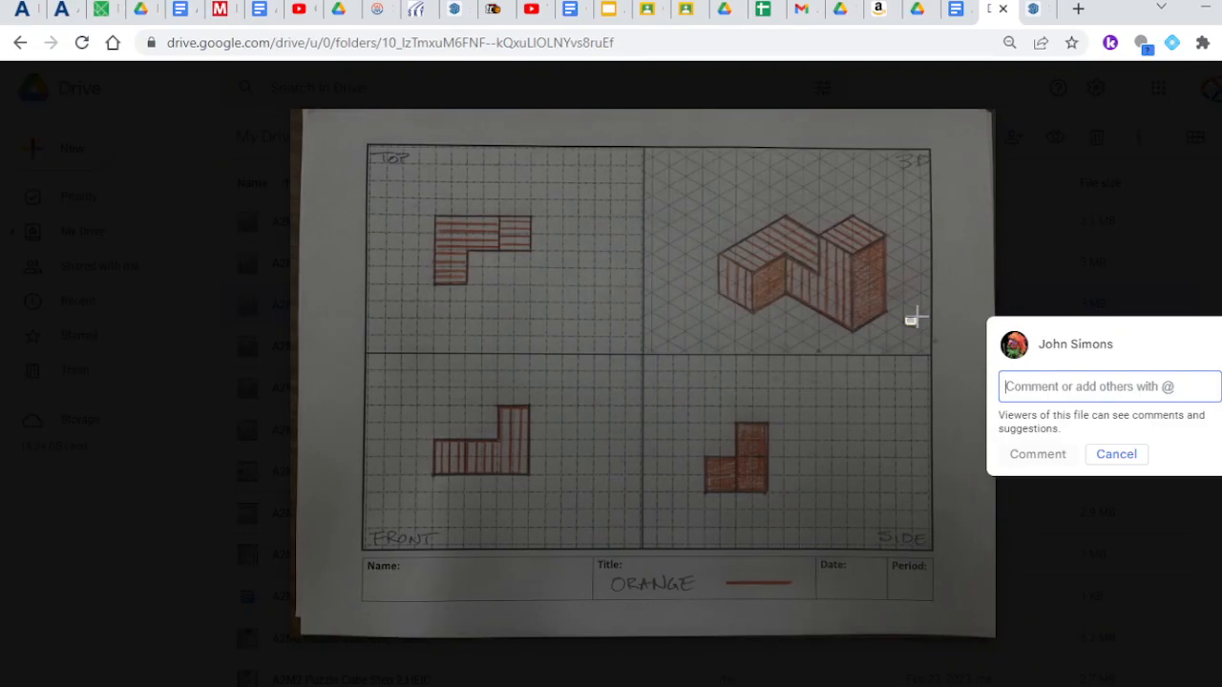
{"action": "left_click", "coordinate": [1076, 263]}
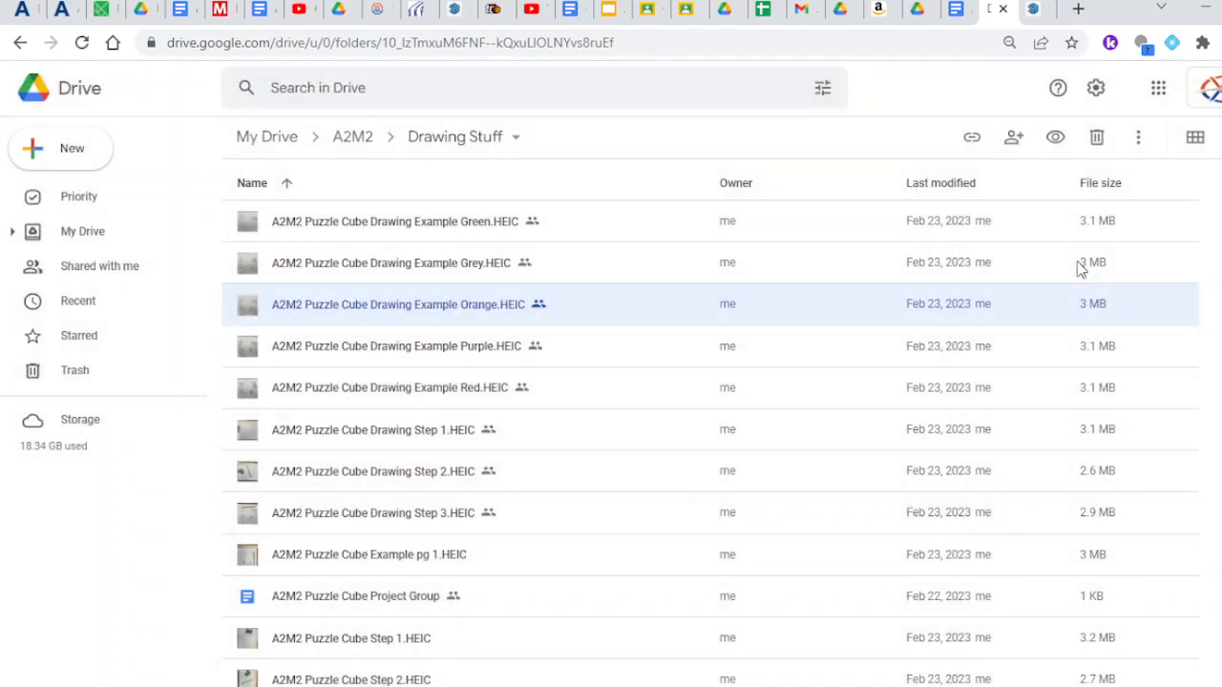
{"action": "double_click", "coordinate": [374, 322]}
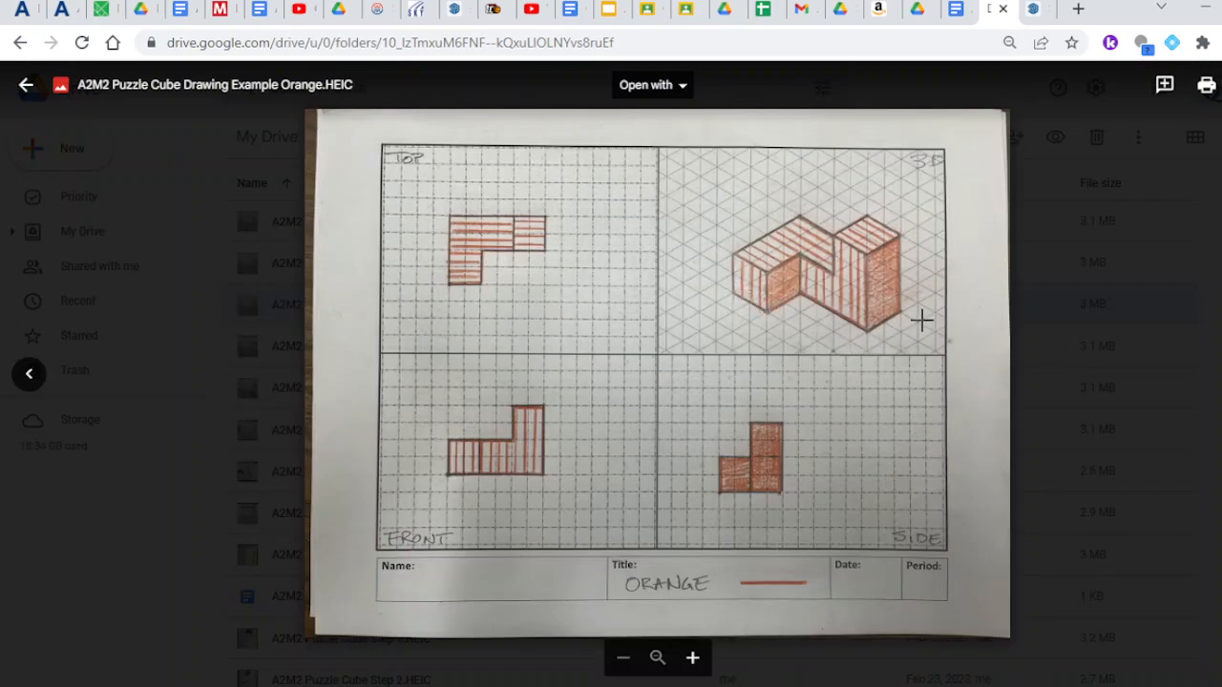
Step: Switch to SketchUp for Schools and frame the empty model closely around the axes origin, leaving the scale figure out of view
{"action": "left_click", "coordinate": [1033, 12]}
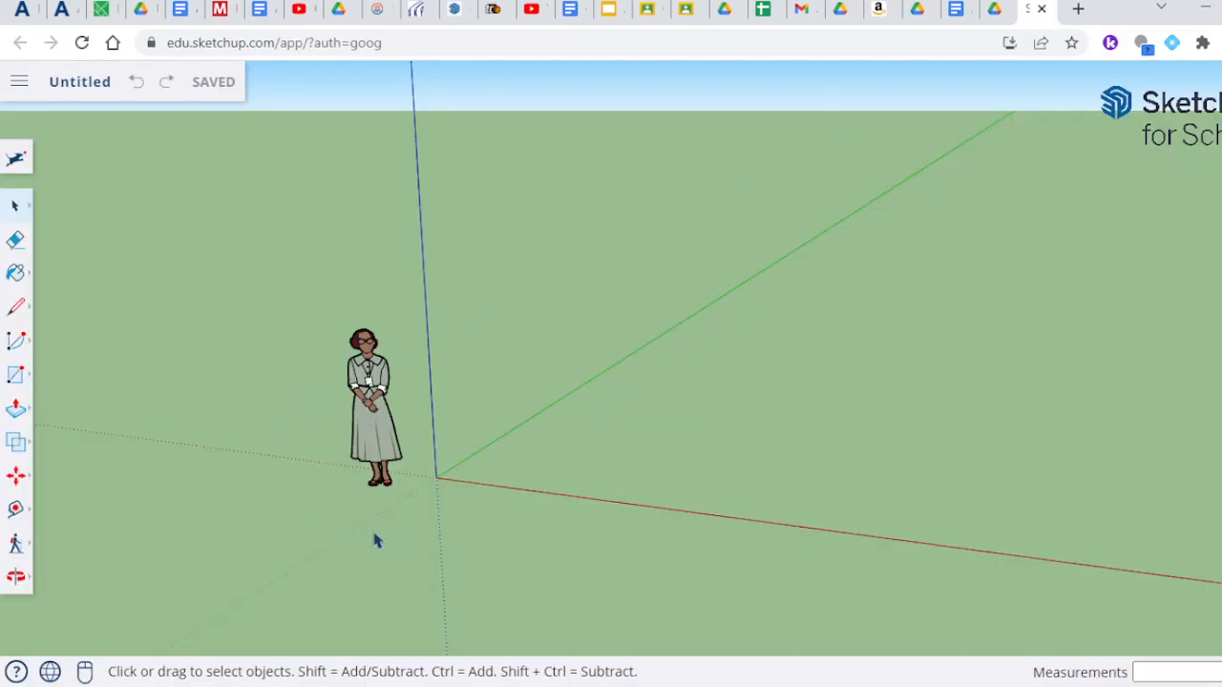
{"action": "left_click", "coordinate": [16, 579]}
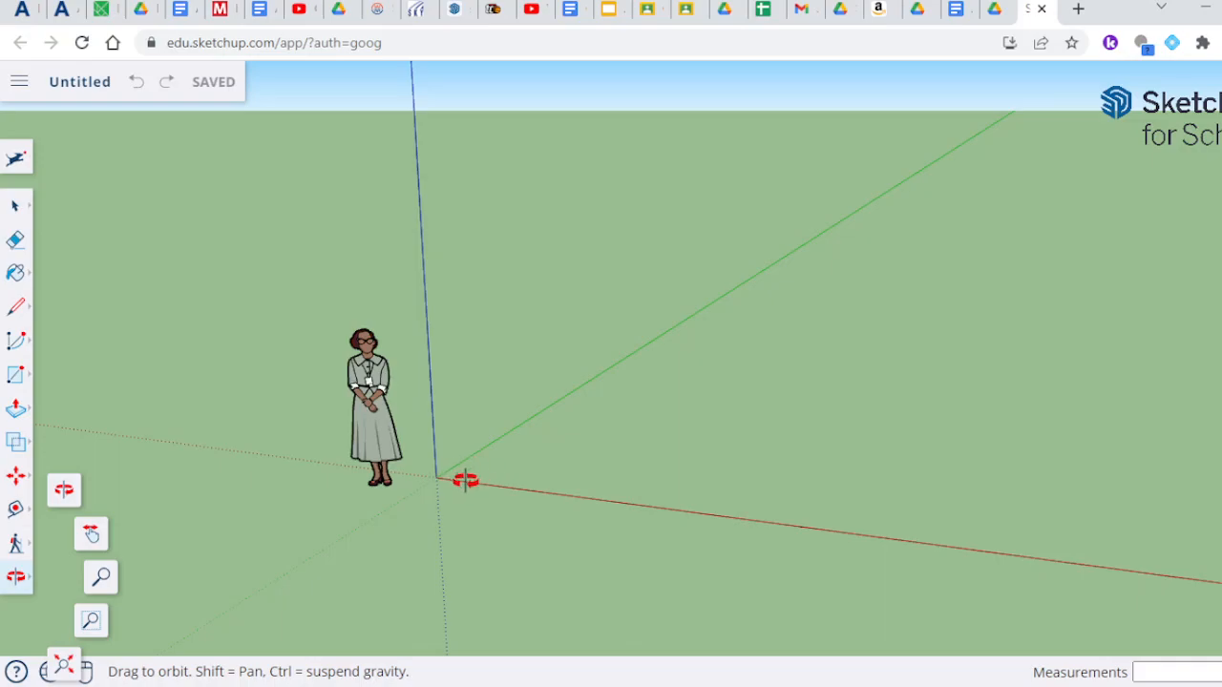
{"action": "scroll", "coordinate": [465, 480], "scroll_direction": "up", "scroll_amount": 4}
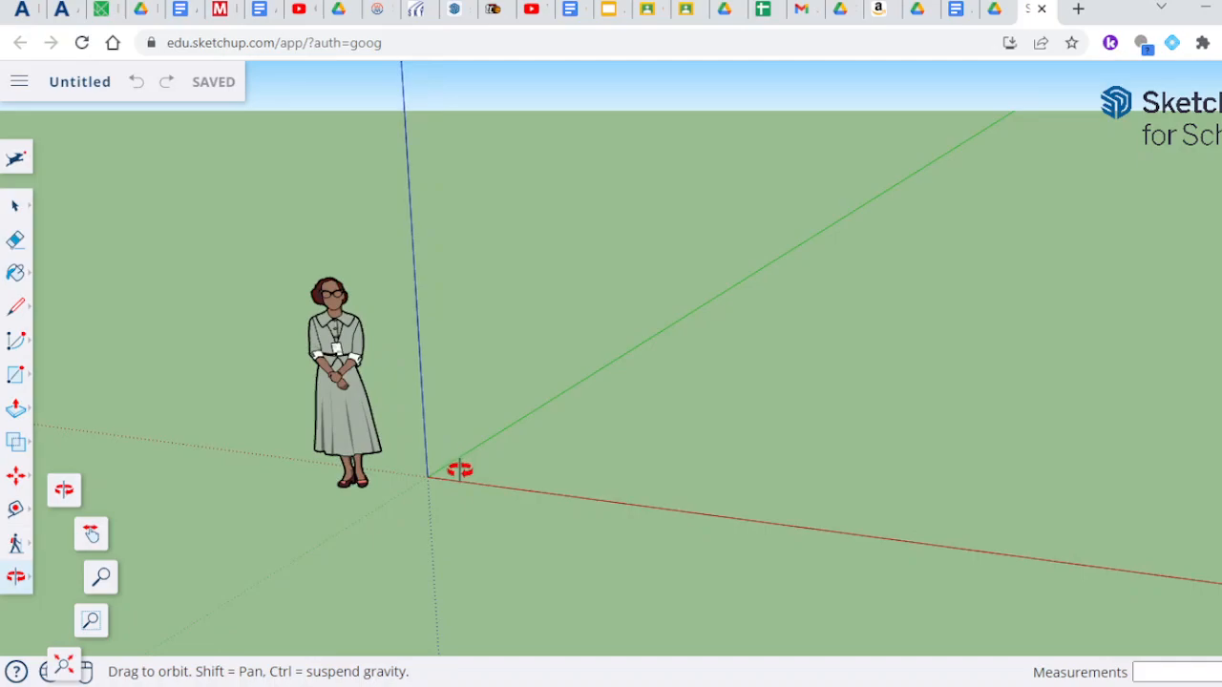
{"action": "scroll", "coordinate": [459, 473], "scroll_direction": "up", "scroll_amount": 1}
{"action": "scroll", "coordinate": [459, 473], "scroll_direction": "up", "scroll_amount": 5}
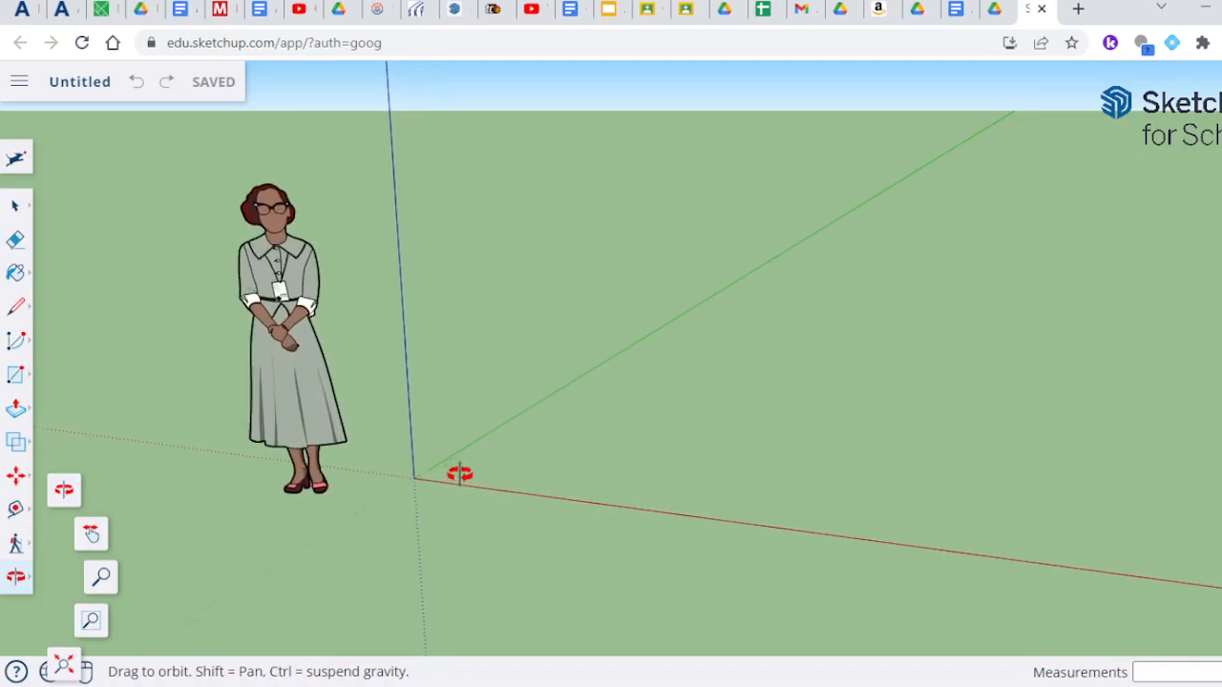
{"action": "scroll", "coordinate": [459, 473], "scroll_direction": "up", "scroll_amount": 4}
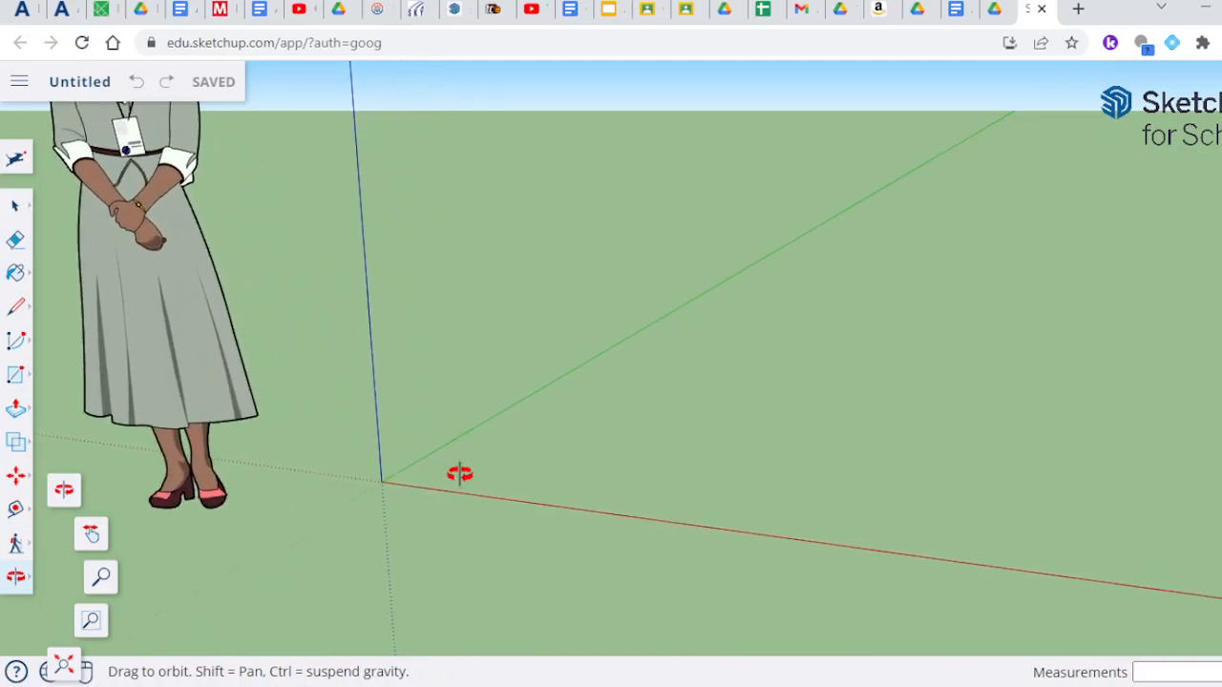
{"action": "left_click_drag", "start_coordinate": [455, 475], "coordinate": [568, 462]}
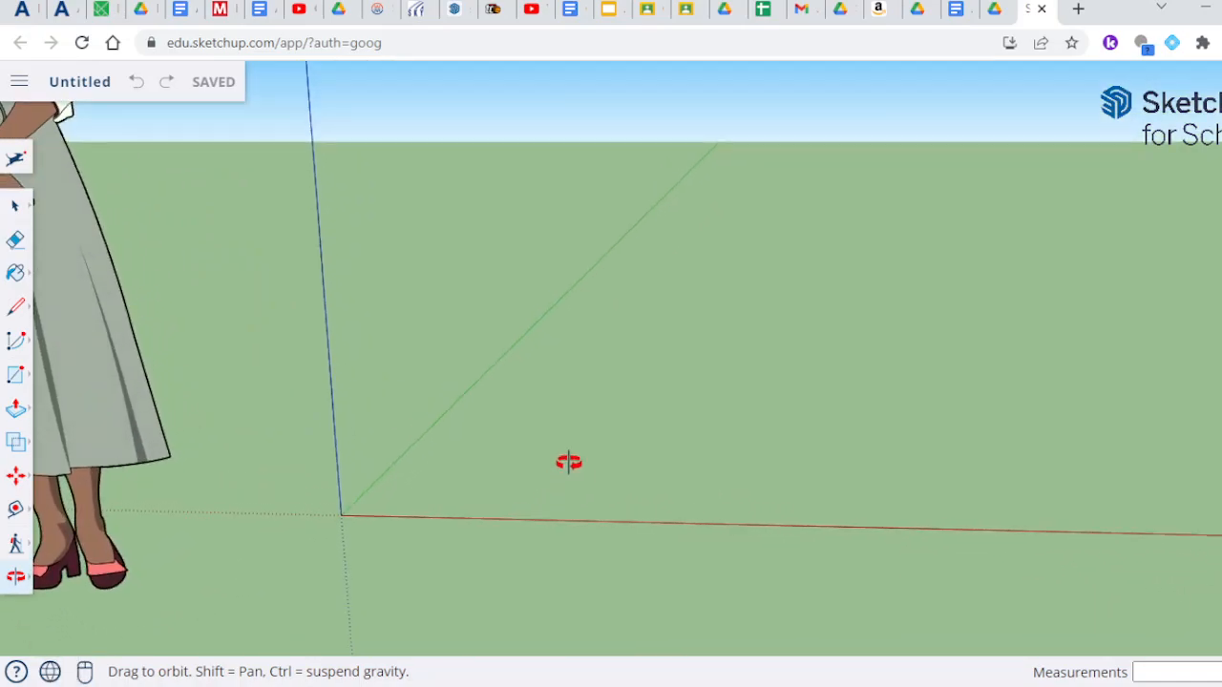
{"action": "scroll", "coordinate": [365, 509], "scroll_direction": "up", "scroll_amount": 3}
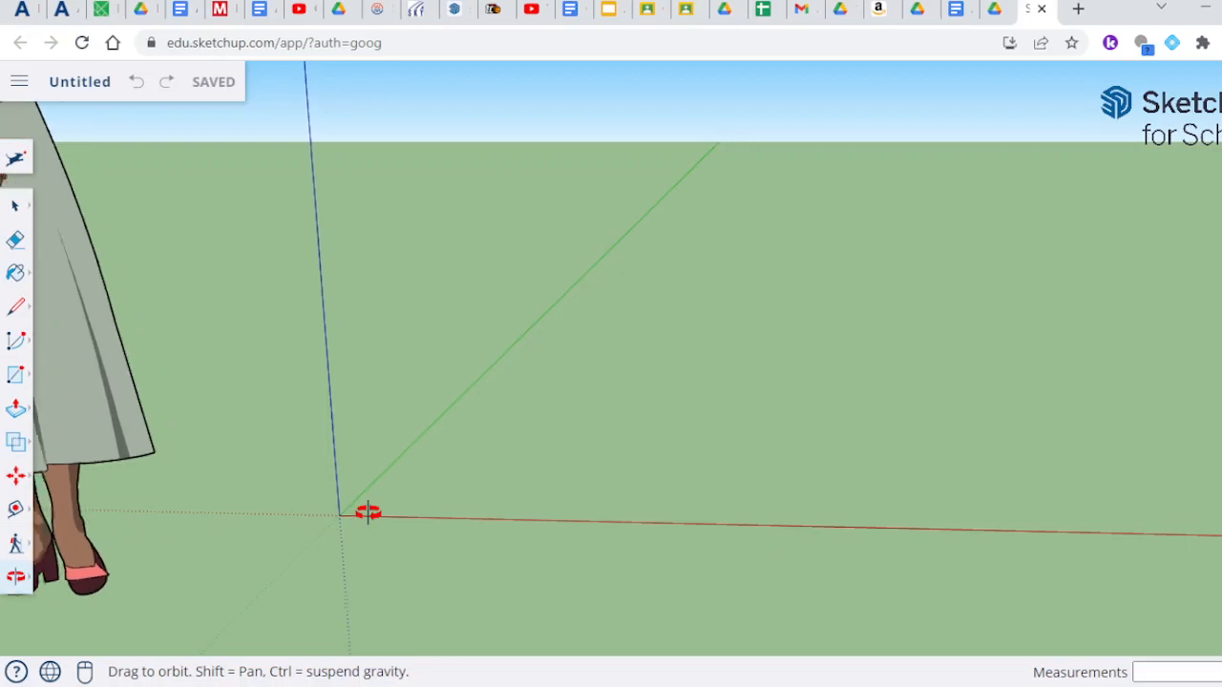
{"action": "scroll", "coordinate": [372, 524], "scroll_direction": "up", "scroll_amount": 4}
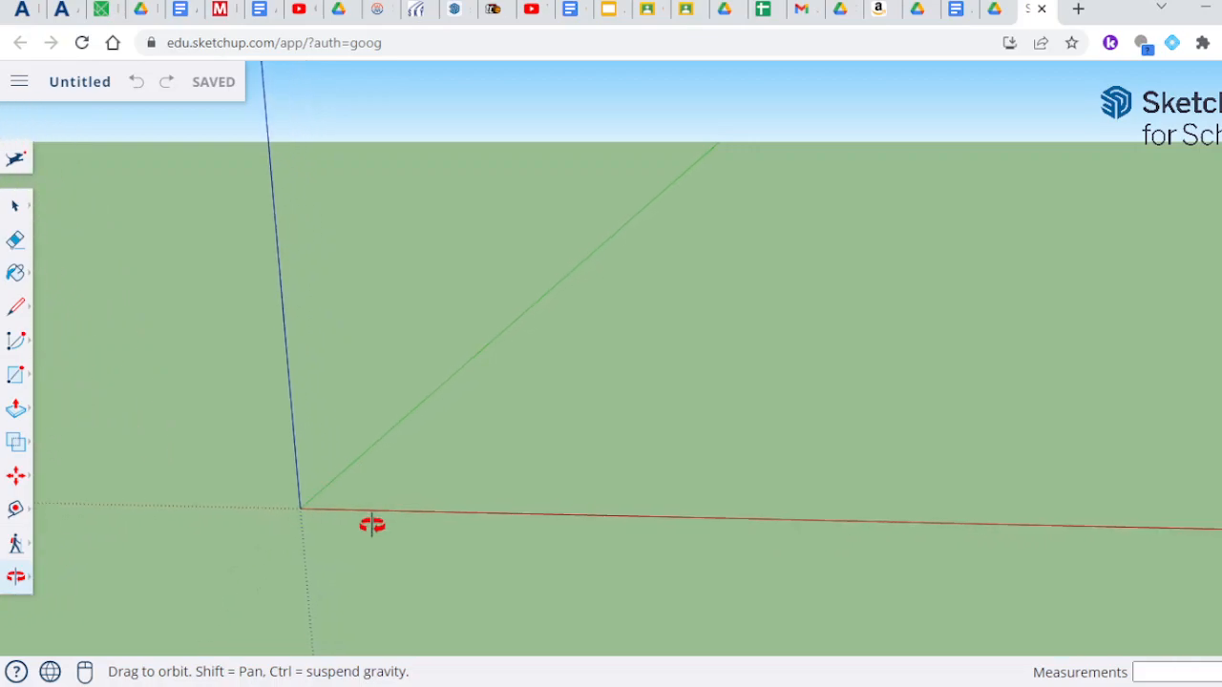
{"action": "scroll", "coordinate": [352, 474], "scroll_direction": "up", "scroll_amount": 3}
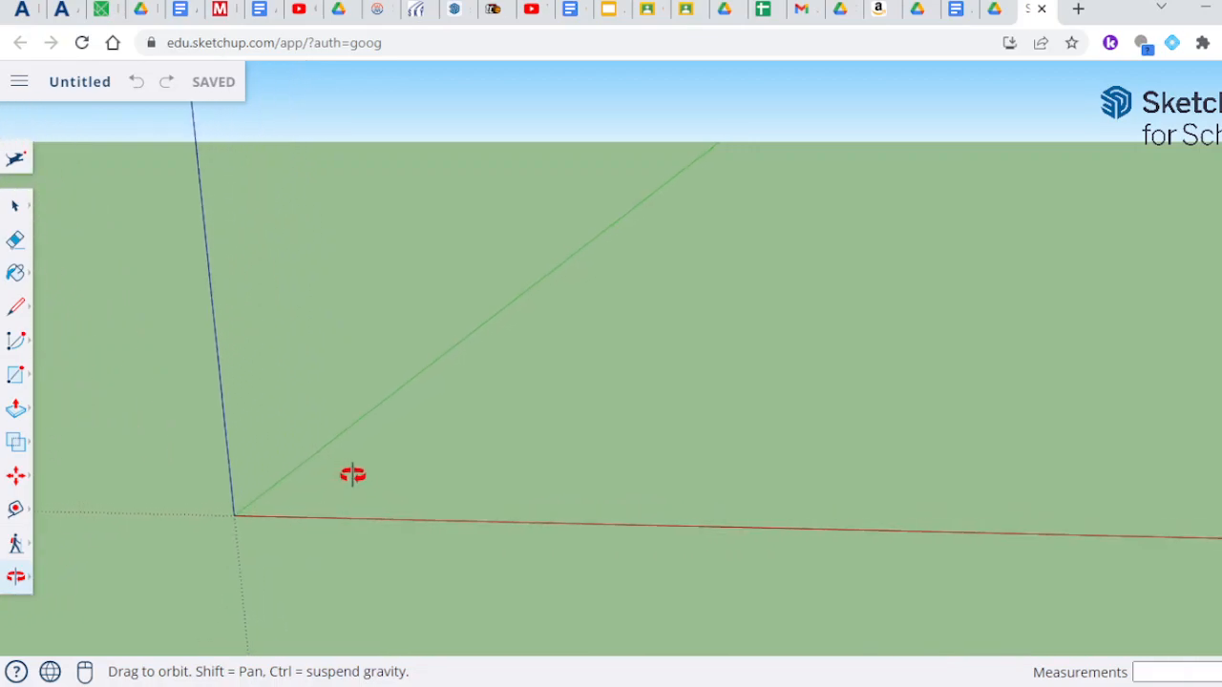
{"action": "scroll", "coordinate": [352, 474], "scroll_direction": "up", "scroll_amount": 1}
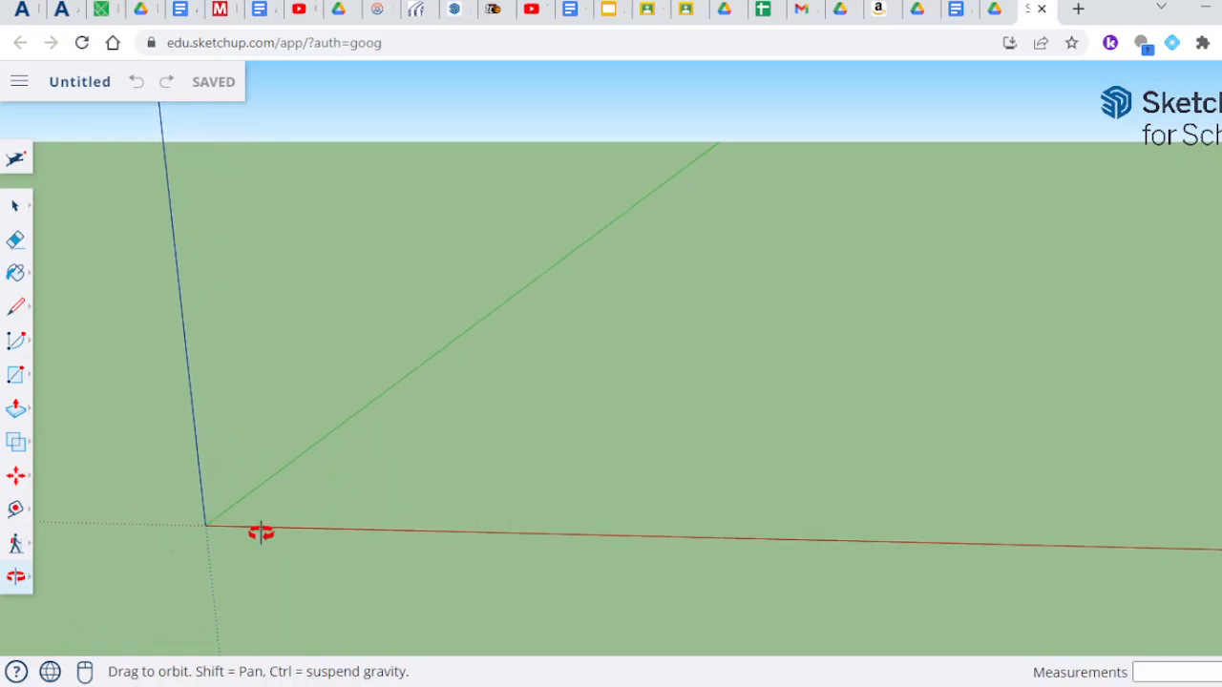
{"action": "scroll", "coordinate": [263, 532], "scroll_direction": "up", "scroll_amount": 1}
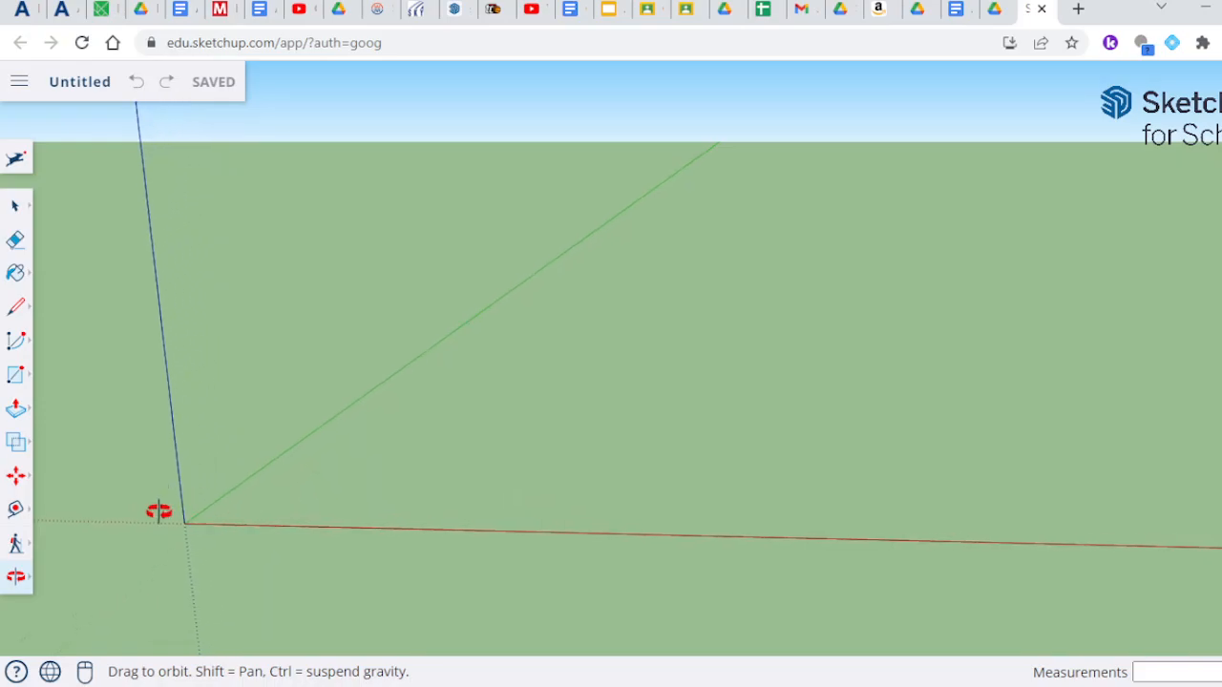
{"action": "scroll", "coordinate": [151, 529], "scroll_direction": "up", "scroll_amount": 2}
{"action": "scroll", "coordinate": [155, 536], "scroll_direction": "up", "scroll_amount": 3}
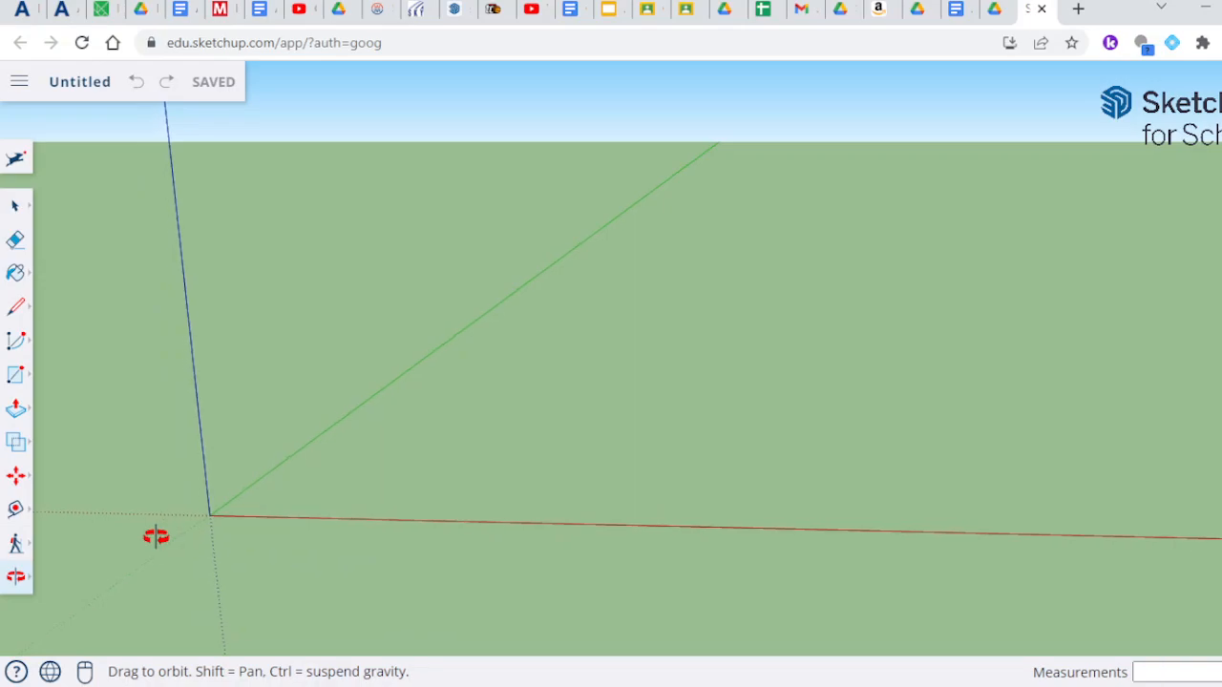
{"action": "scroll", "coordinate": [274, 499], "scroll_direction": "up", "scroll_amount": 1}
{"action": "scroll", "coordinate": [274, 499], "scroll_direction": "up", "scroll_amount": 2}
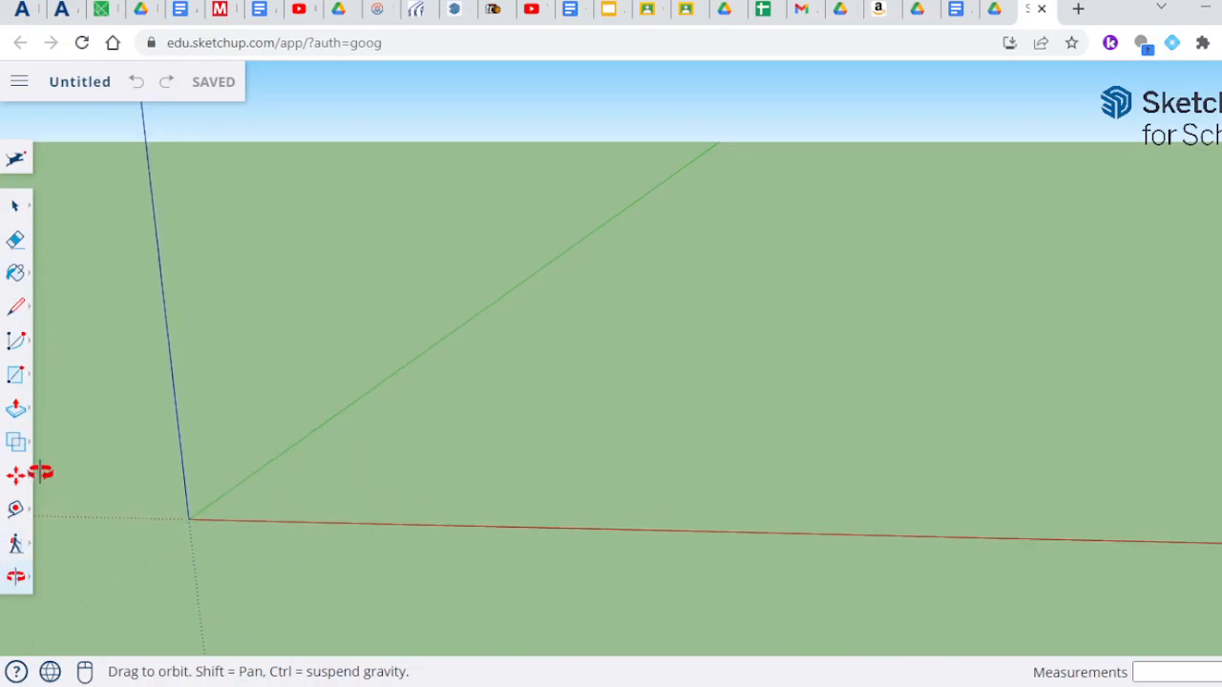
Step: Draw a 60.6 mm by 40.3 mm rectangle on the ground plane from the origin, with its long side along the red axis
{"action": "left_click", "coordinate": [15, 377]}
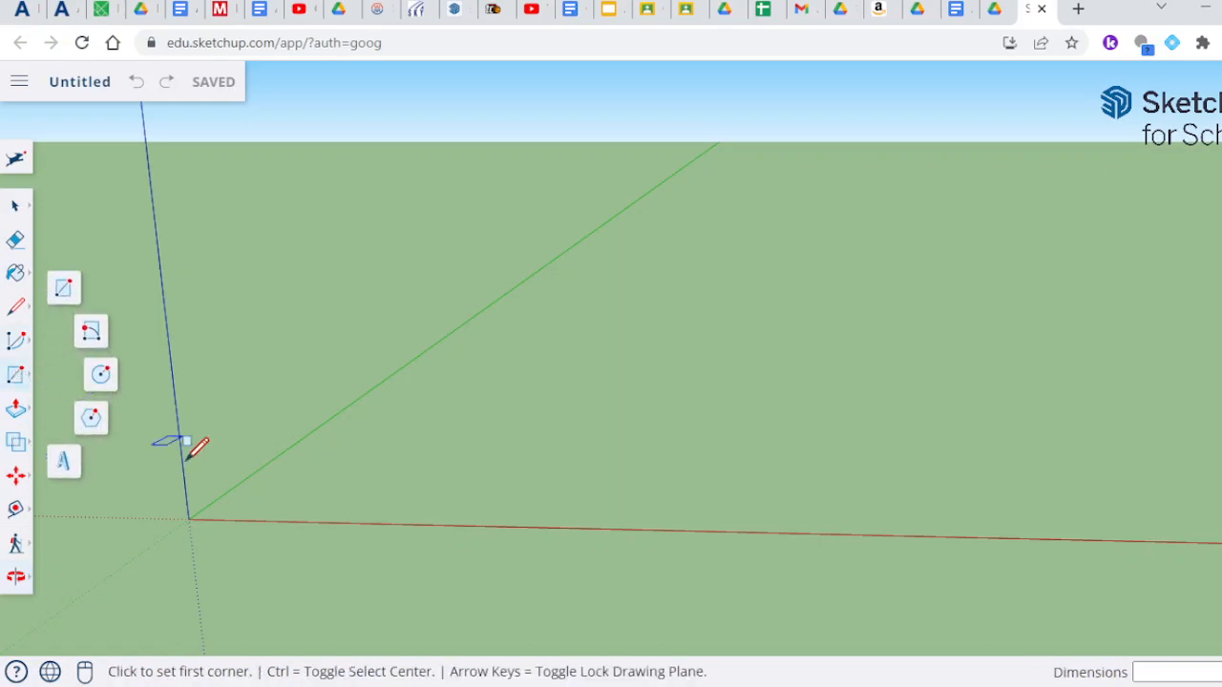
{"action": "left_click", "coordinate": [188, 518]}
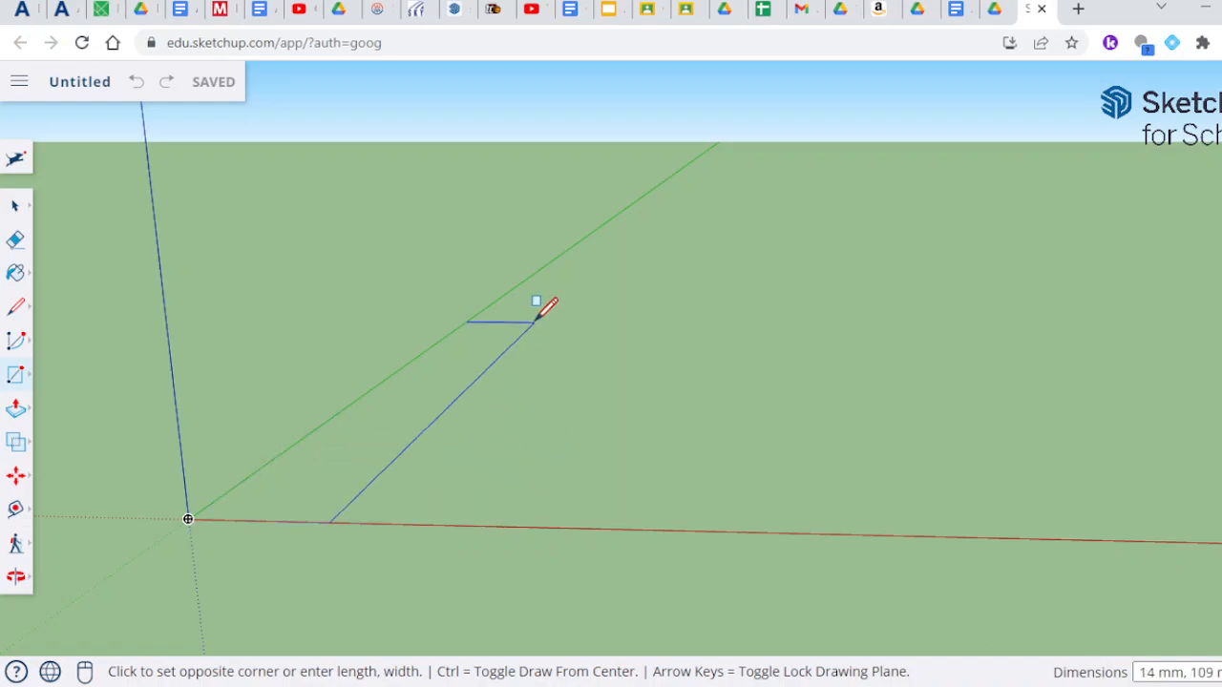
{"action": "scroll", "coordinate": [671, 454], "scroll_direction": "down", "scroll_amount": 1}
{"action": "scroll", "coordinate": [671, 454], "scroll_direction": "up", "scroll_amount": 1}
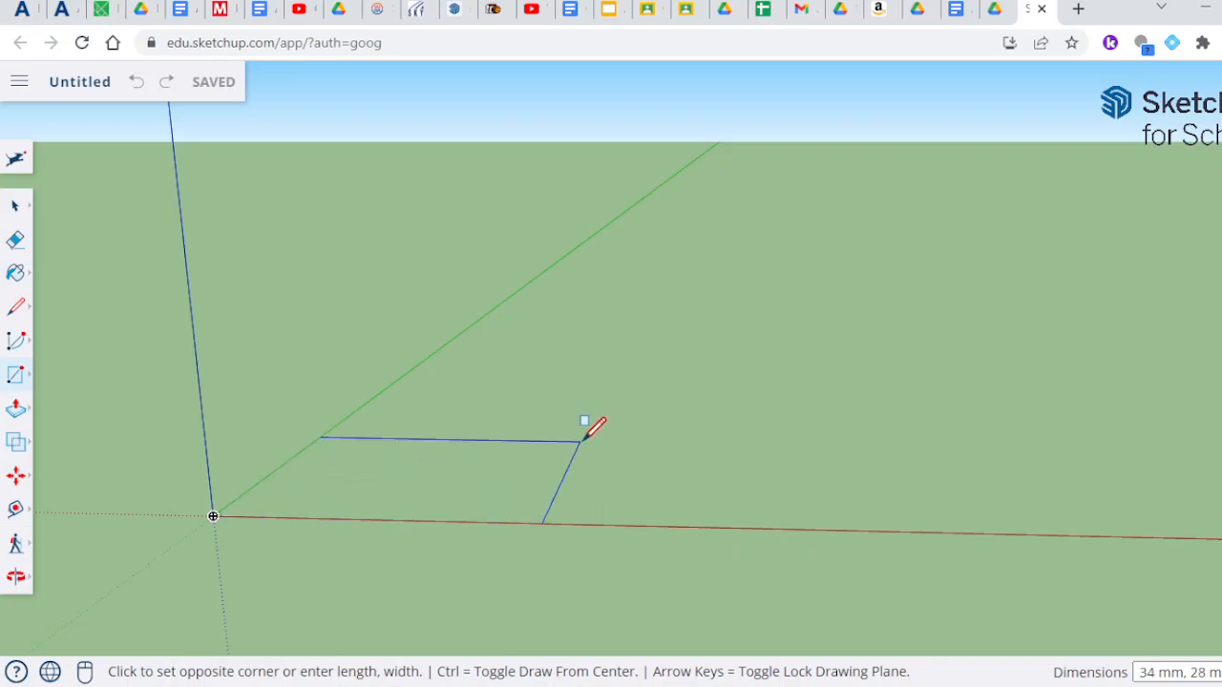
{"action": "type", "text": "60.6mm,40.3"}
{"action": "key", "text": "Return"}
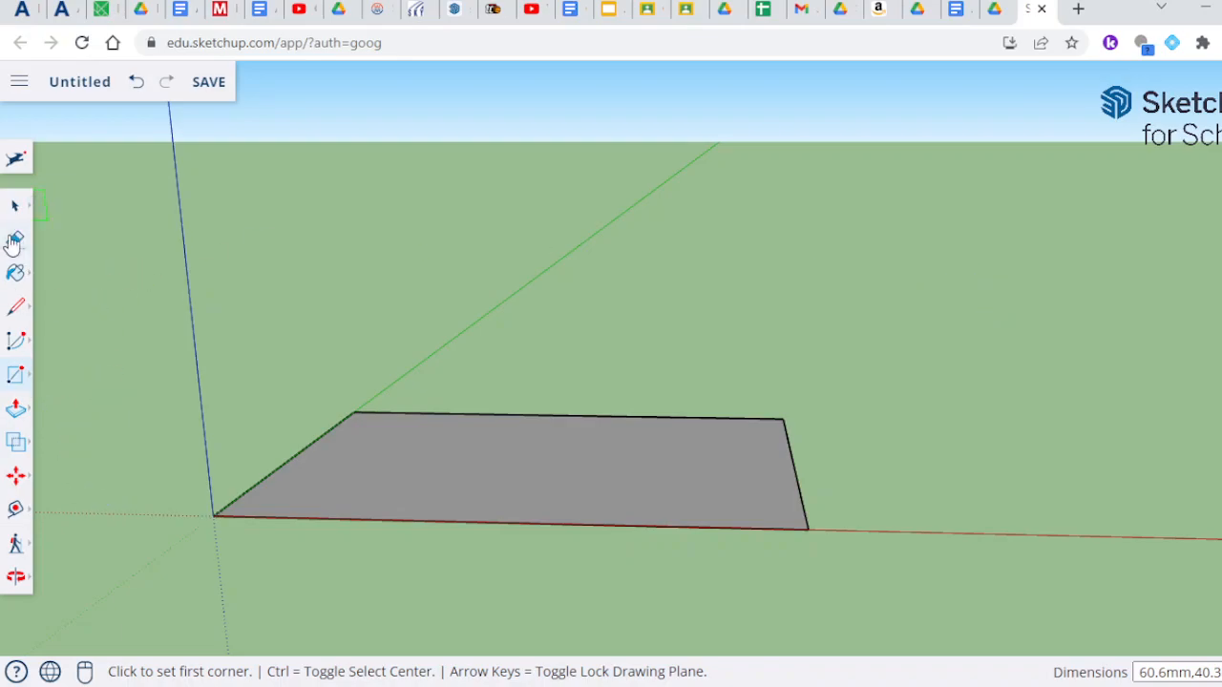
Step: Push/Pull the rectangle upward 40.3 mm into a solid block
{"action": "left_click", "coordinate": [15, 411]}
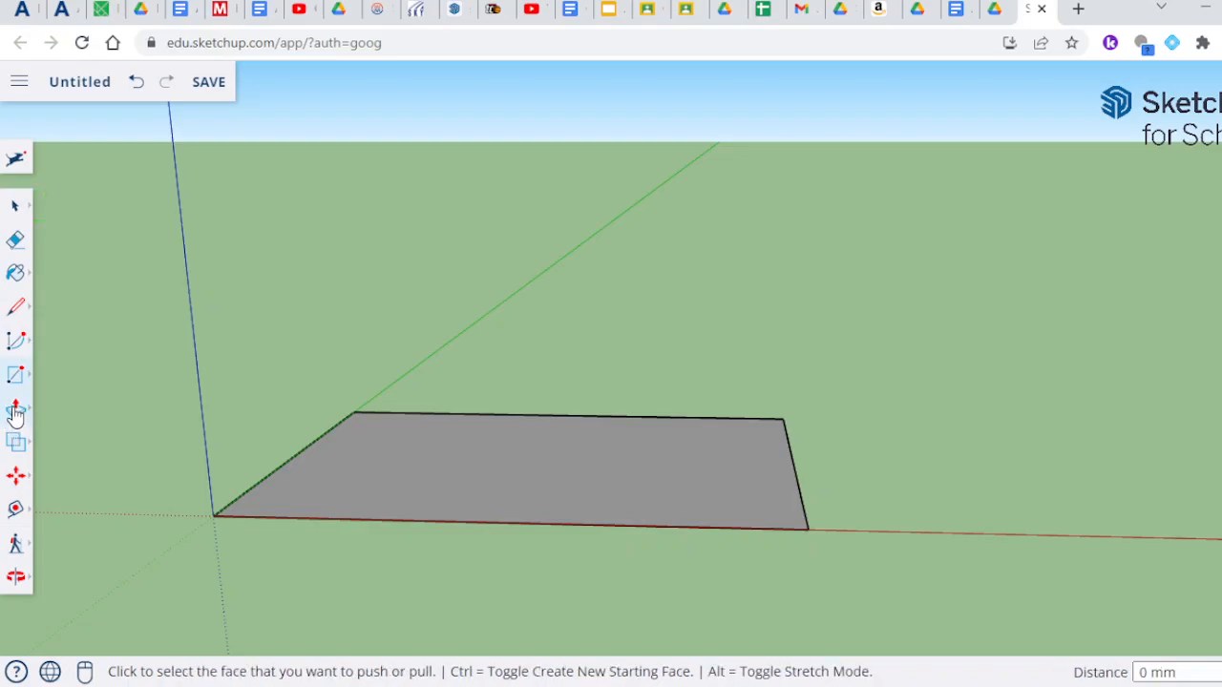
{"action": "left_click", "coordinate": [495, 485]}
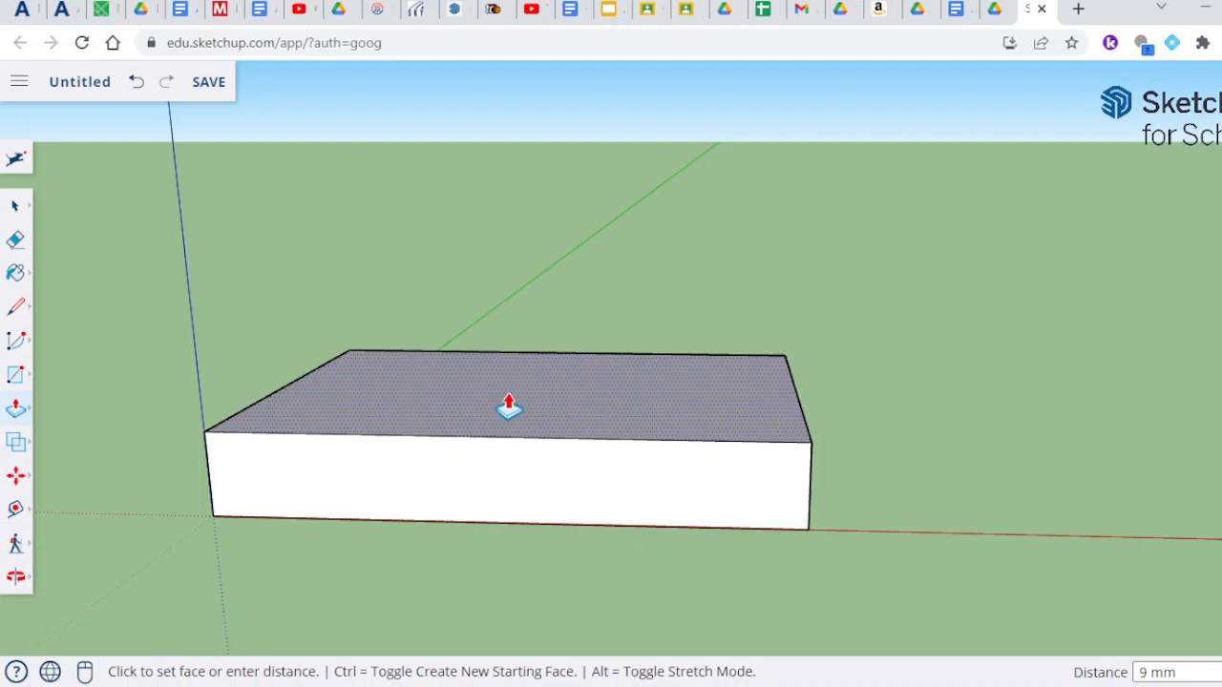
{"action": "type", "text": "40.3mm"}
{"action": "key", "text": "Return"}
{"action": "left_click", "coordinate": [509, 408]}
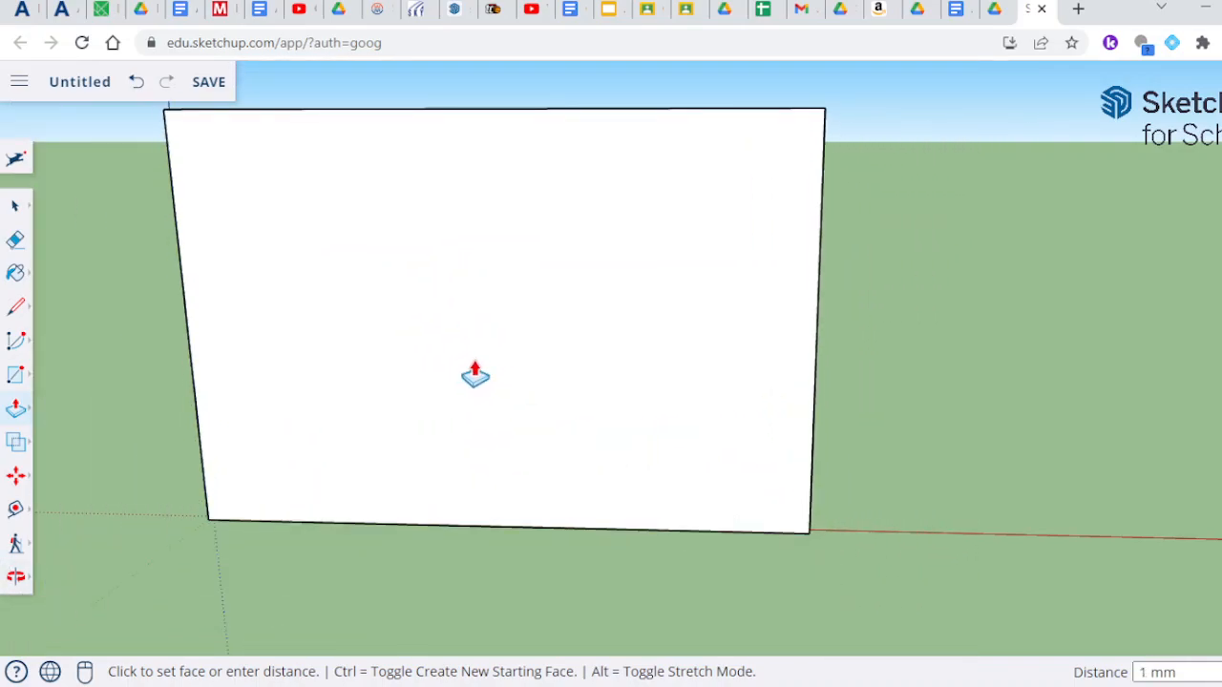
{"action": "left_click", "coordinate": [481, 369]}
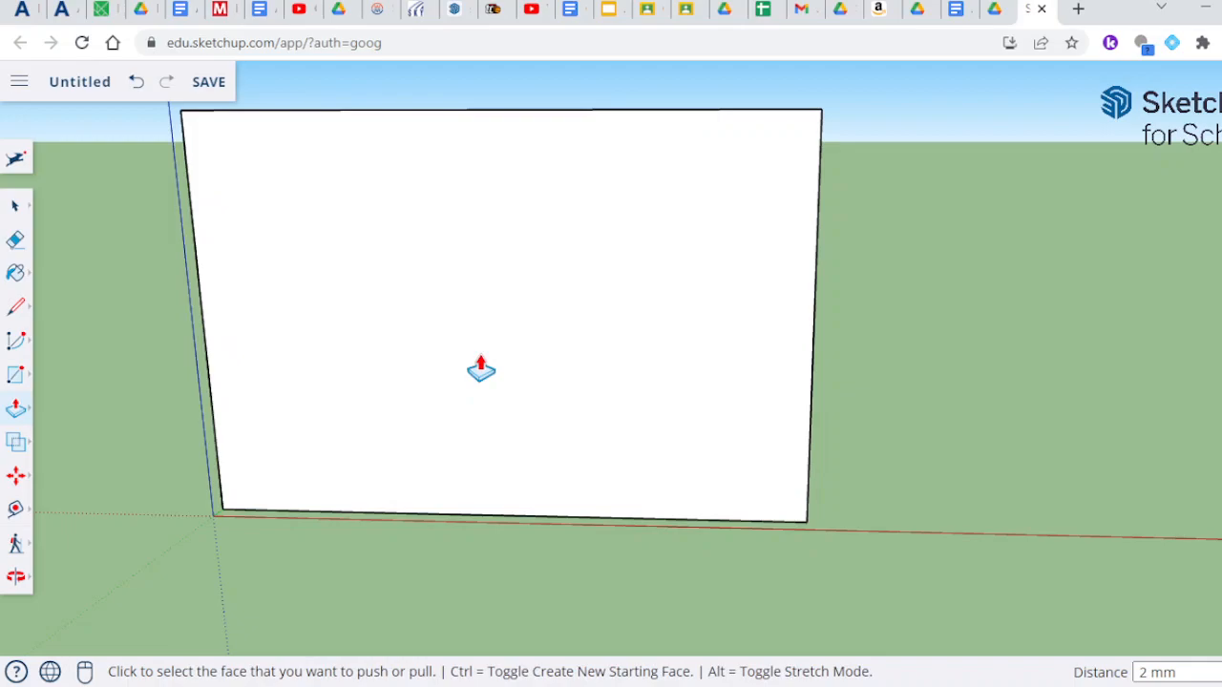
{"action": "left_click", "coordinate": [137, 84]}
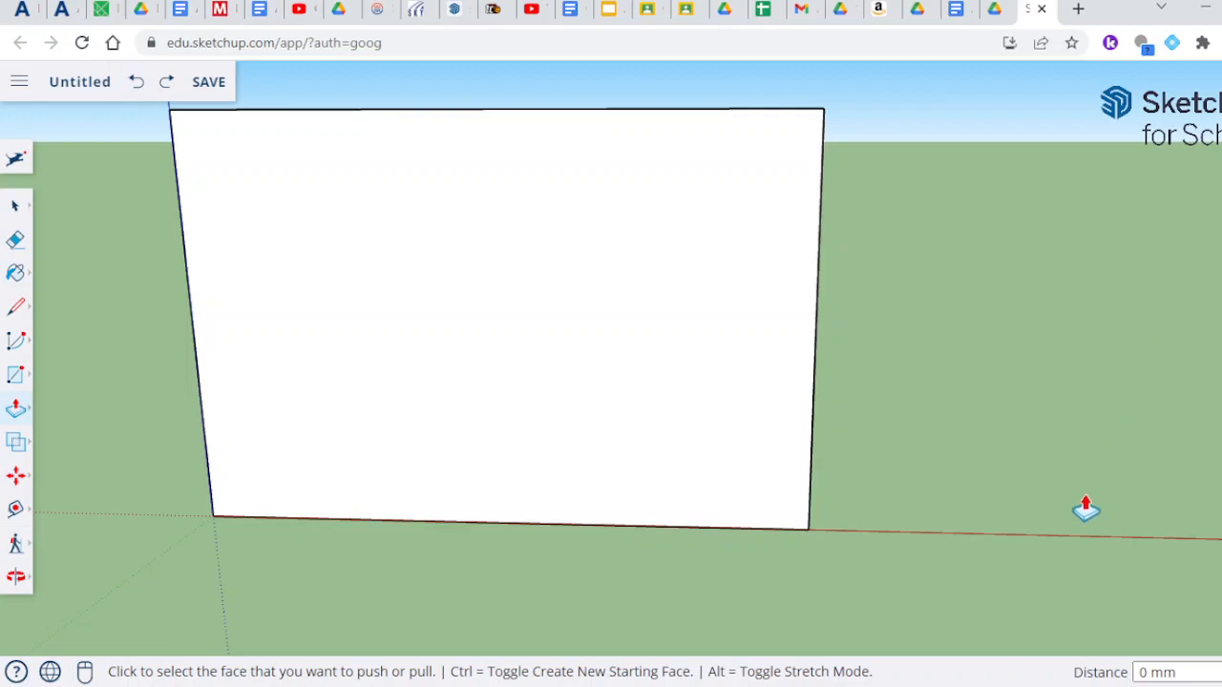
Step: Measure the block's lower front edge along the red axis with the Tape Measure tool, from the origin to the opposite corner
{"action": "left_click", "coordinate": [12, 208]}
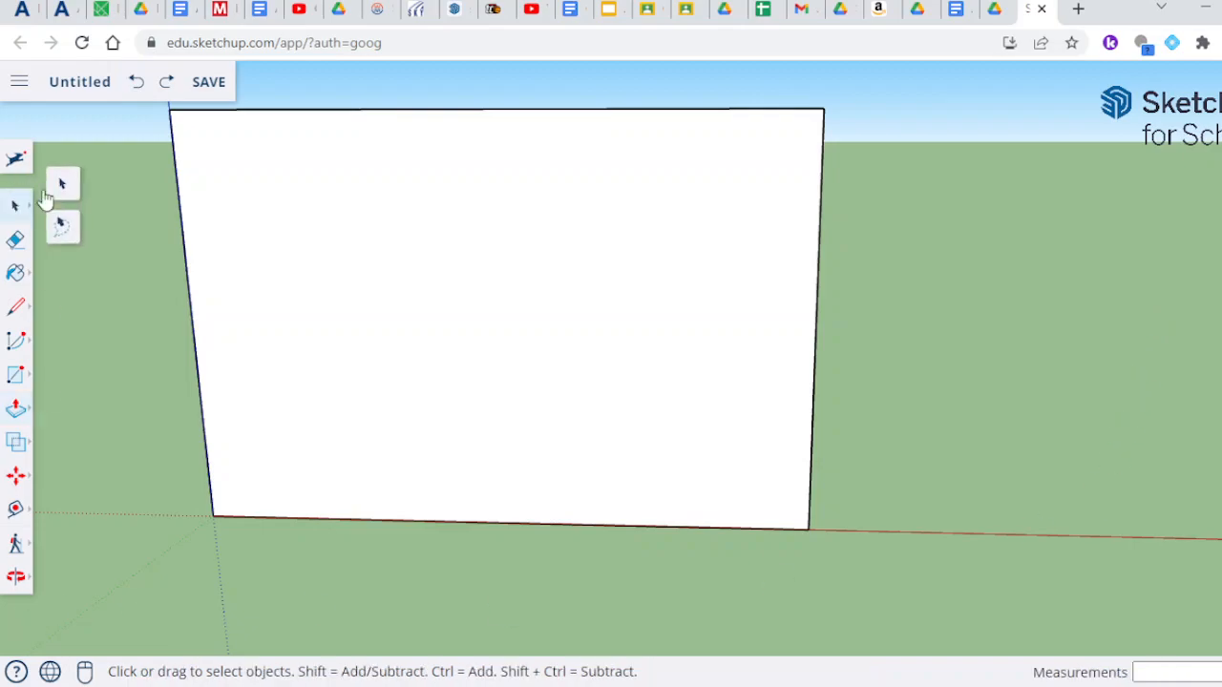
{"action": "left_click", "coordinate": [16, 579]}
{"action": "scroll", "coordinate": [352, 355], "scroll_direction": "up", "scroll_amount": 2}
{"action": "scroll", "coordinate": [354, 356], "scroll_direction": "down", "scroll_amount": 3}
{"action": "left_click_drag", "start_coordinate": [353, 355], "coordinate": [390, 503]}
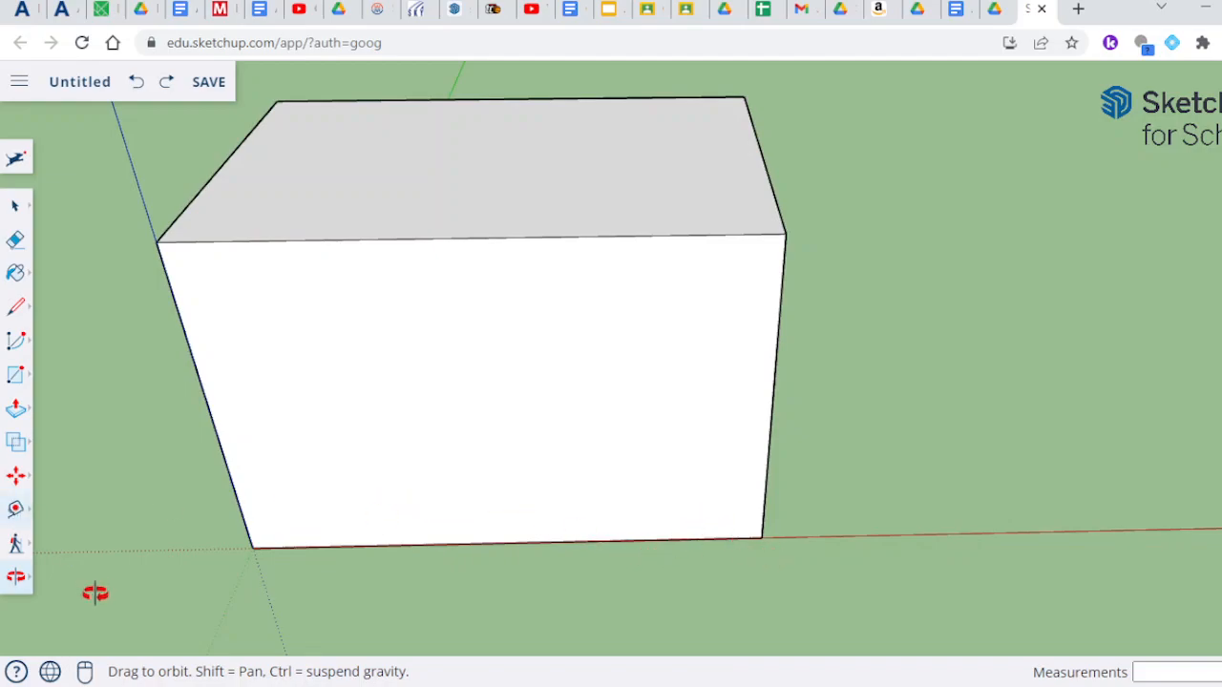
{"action": "left_click", "coordinate": [15, 509]}
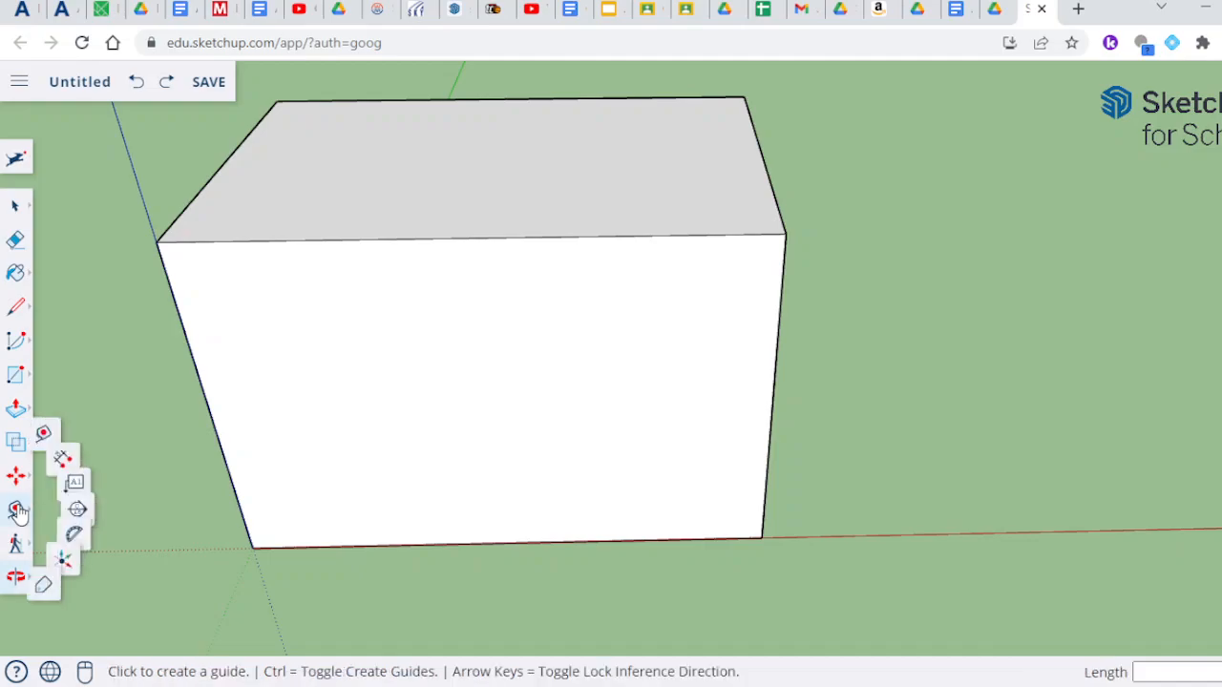
{"action": "left_click", "coordinate": [157, 242]}
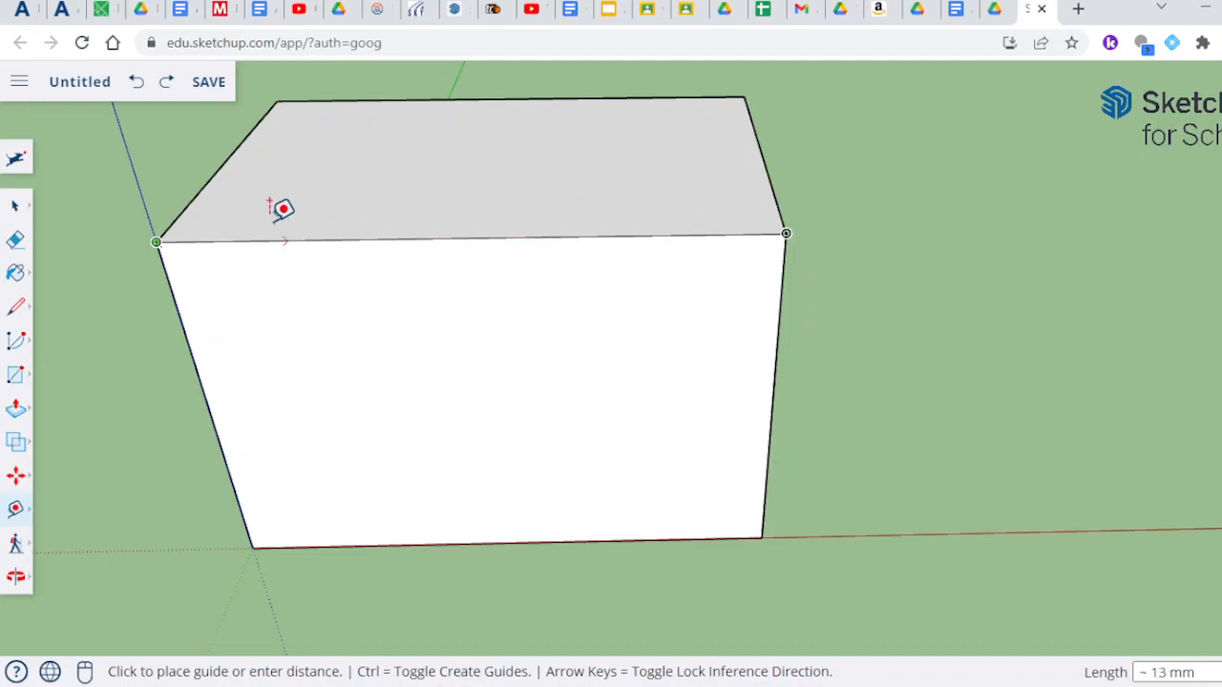
{"action": "left_click", "coordinate": [156, 241]}
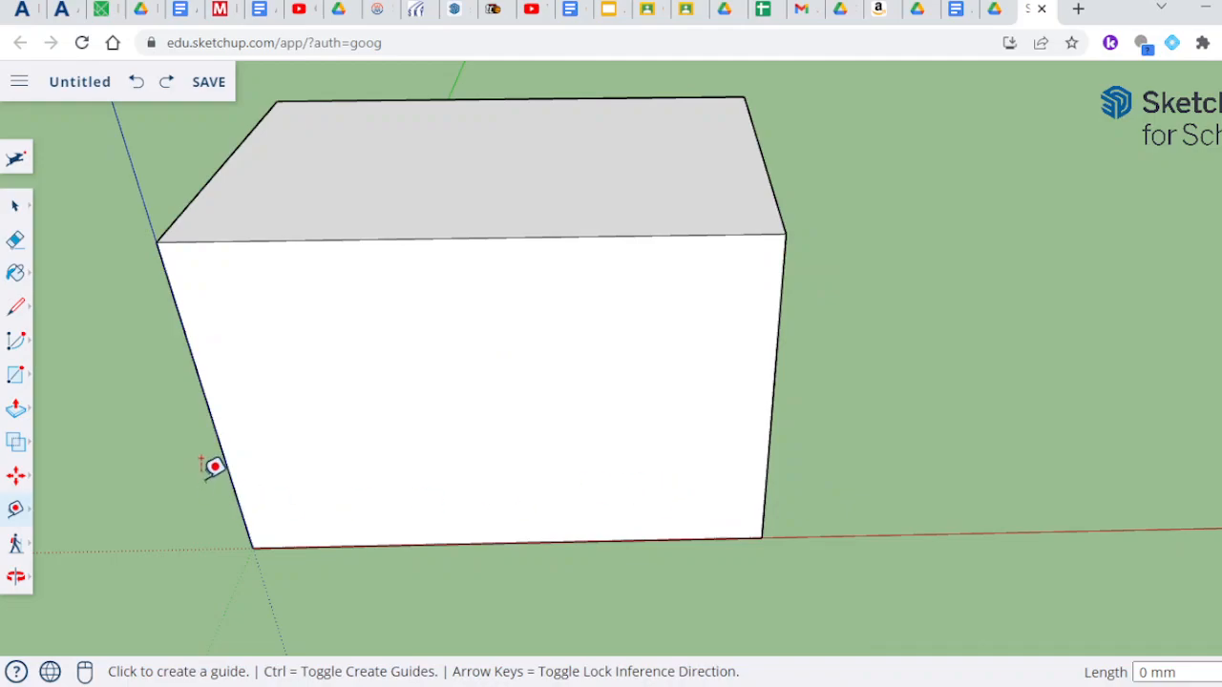
{"action": "left_click", "coordinate": [252, 547]}
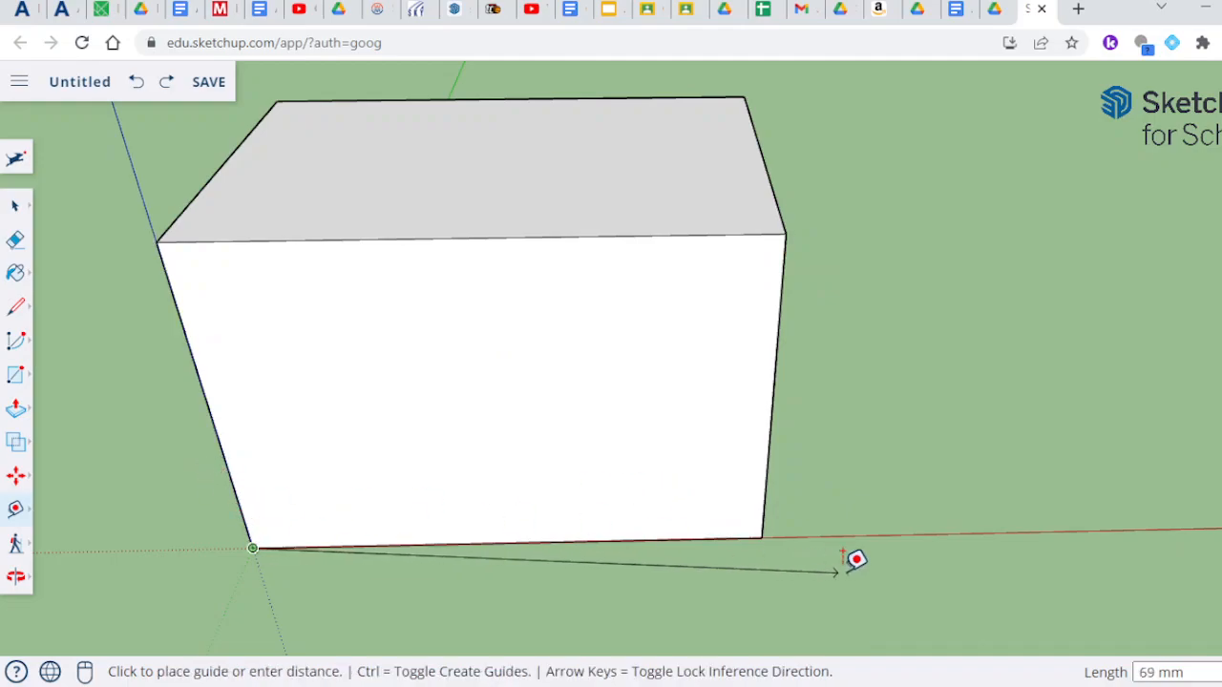
{"action": "left_click", "coordinate": [761, 537]}
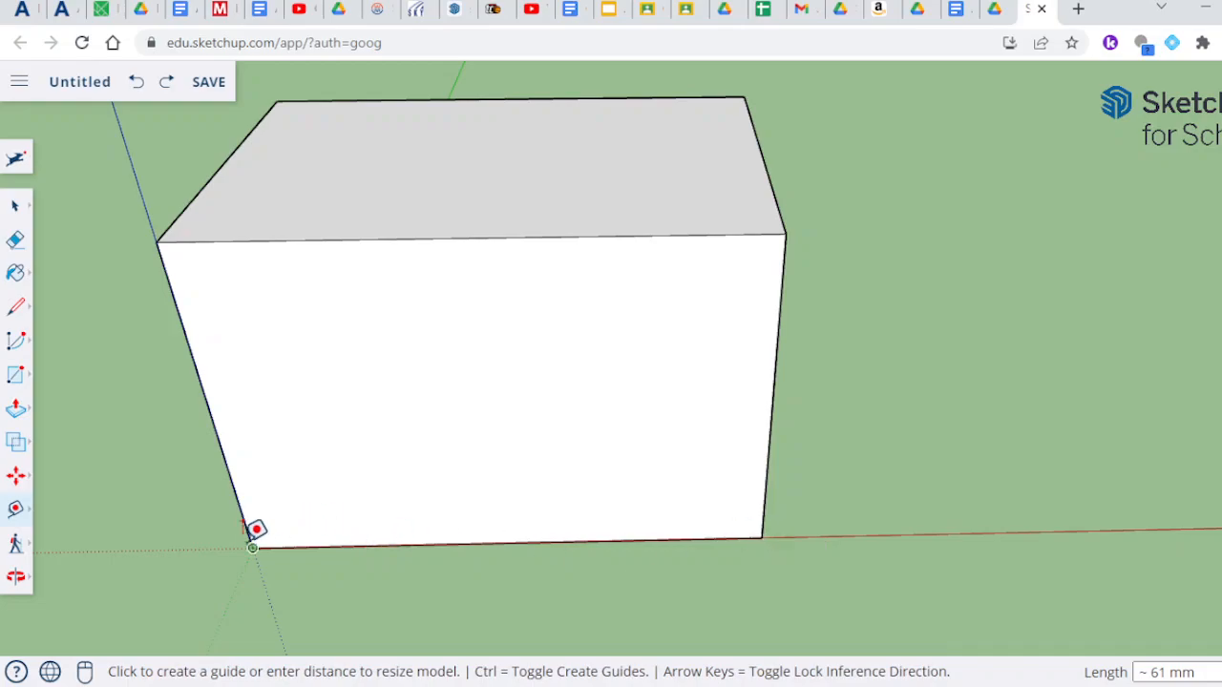
Step: Measure the block's front vertical edge from the origin to the upper corner, and check the orange piece's drawing in Google Drive
{"action": "left_click", "coordinate": [252, 547]}
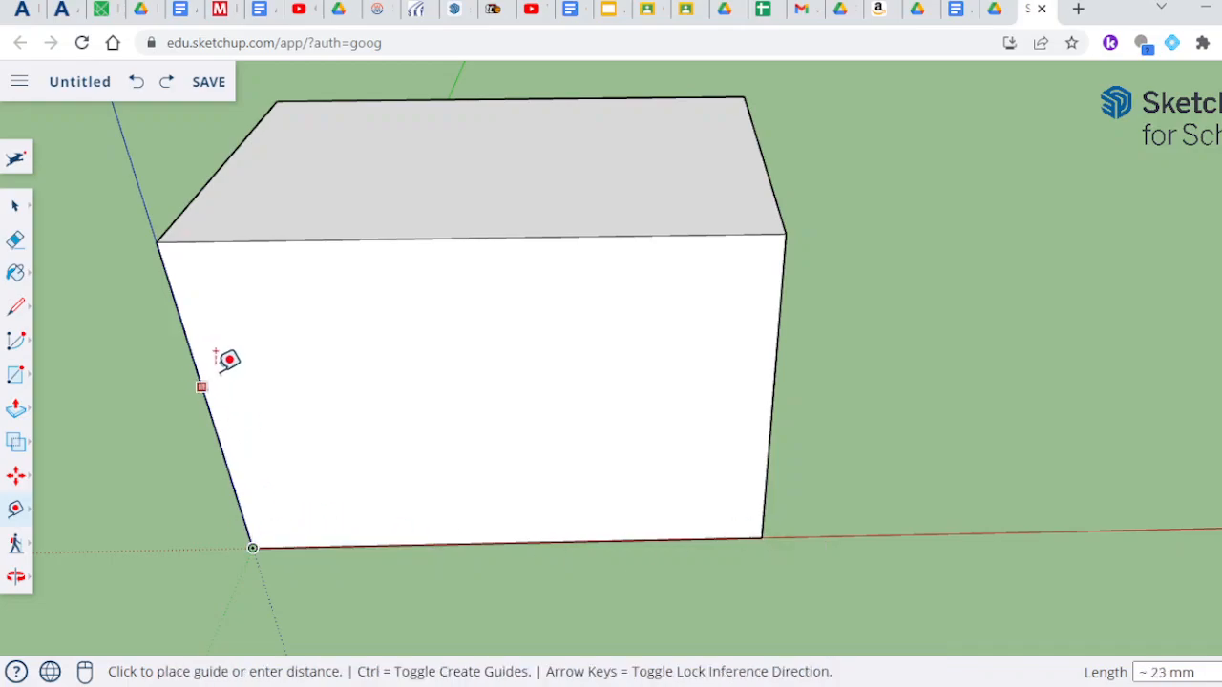
{"action": "left_click", "coordinate": [165, 230]}
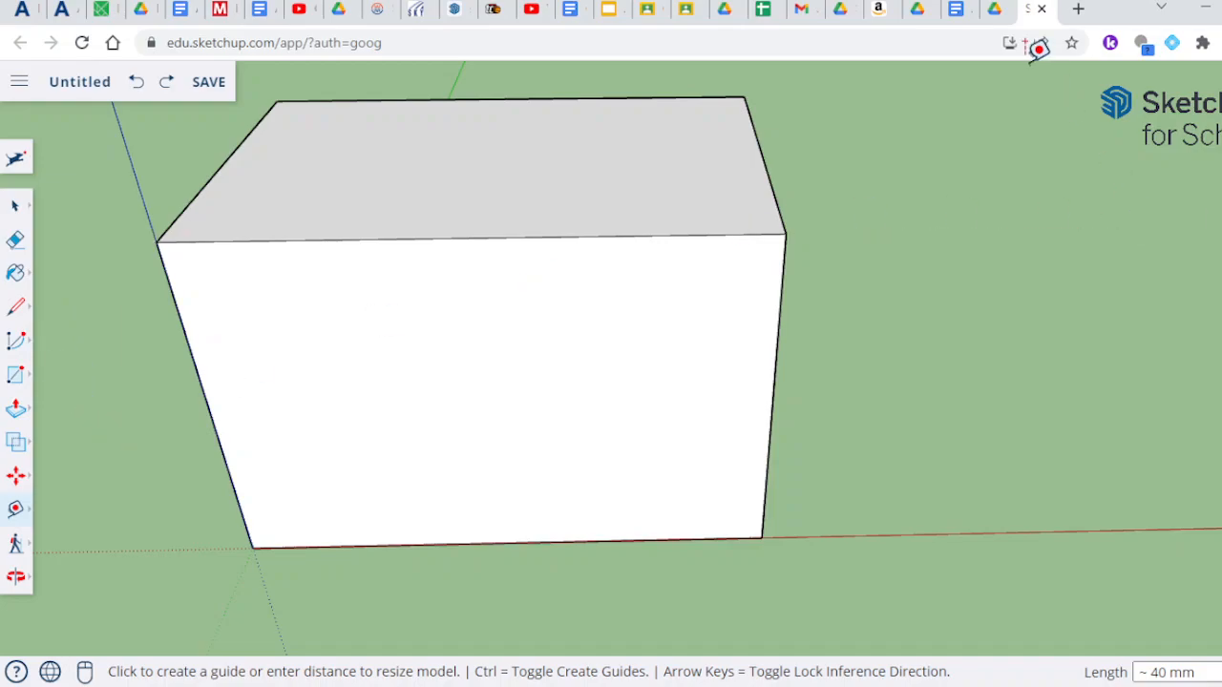
{"action": "left_click", "coordinate": [996, 12]}
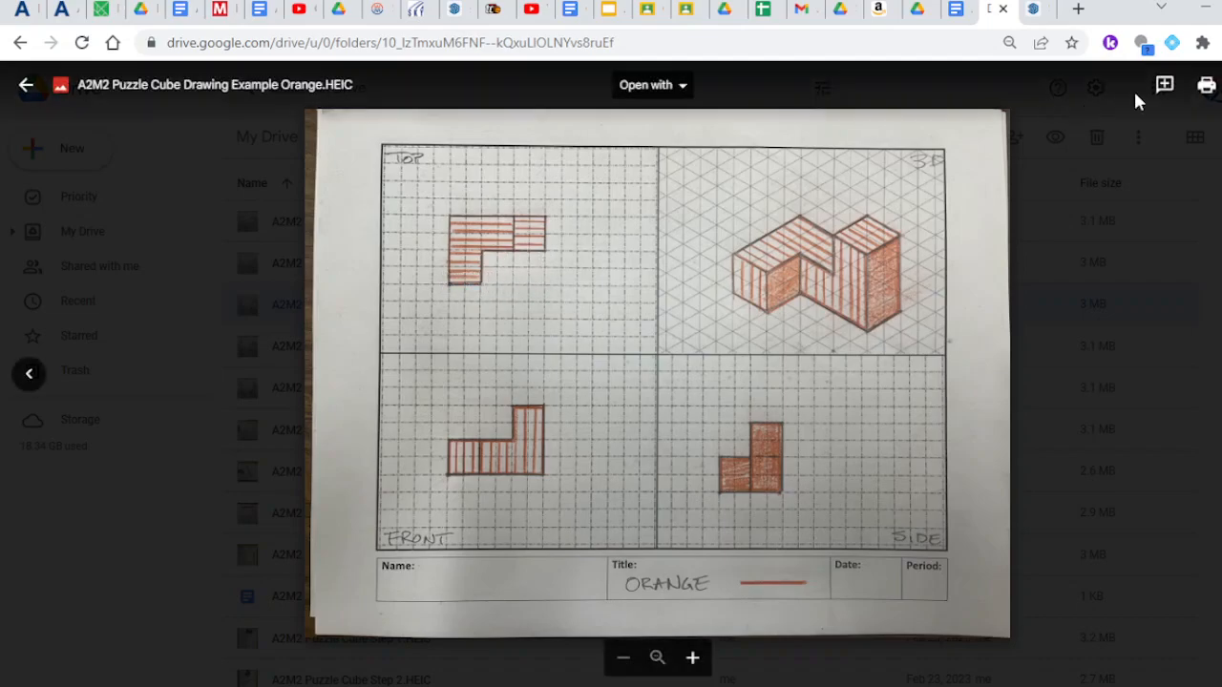
{"action": "left_click", "coordinate": [1032, 8]}
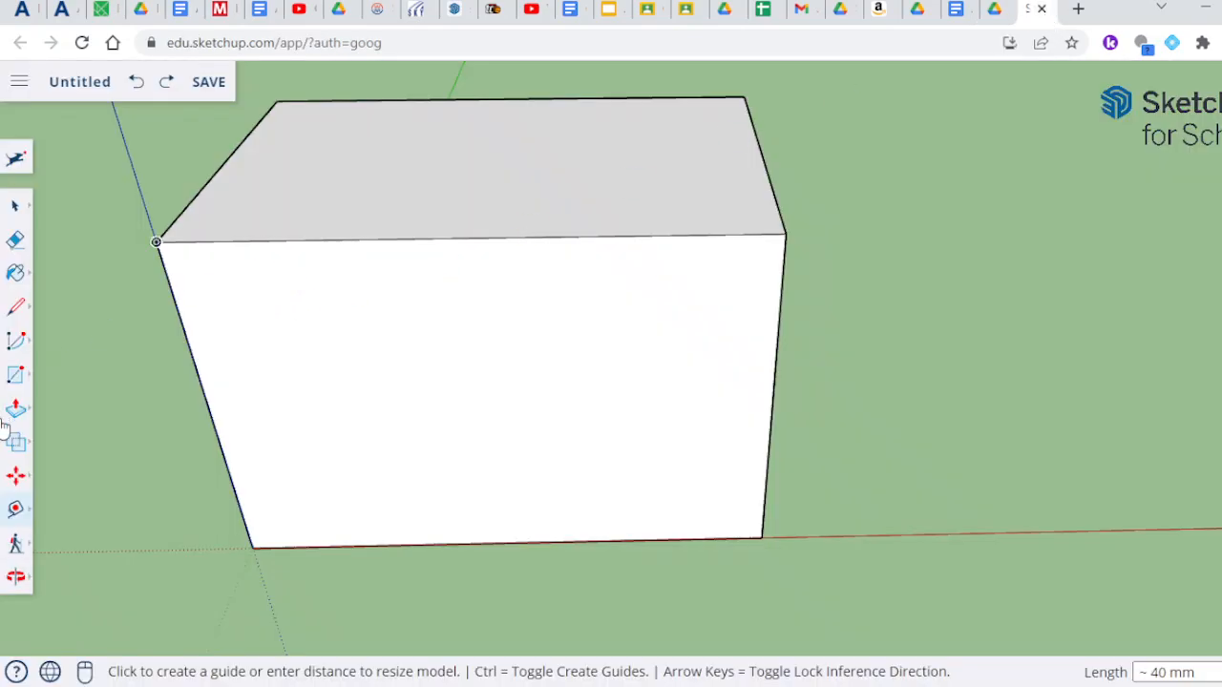
Step: From a point 20 mm along the upper front edge from the blue axis, draw a vertical line down the front face and a line across the top
{"action": "left_click", "coordinate": [15, 311]}
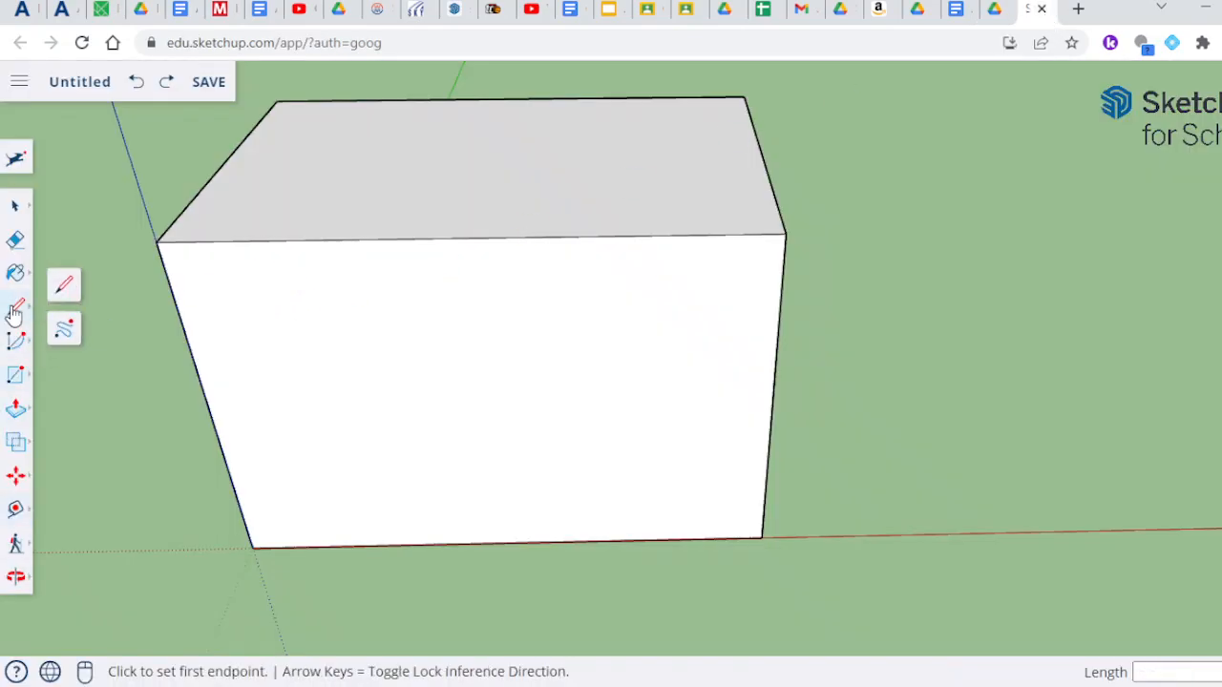
{"action": "left_click", "coordinate": [157, 240]}
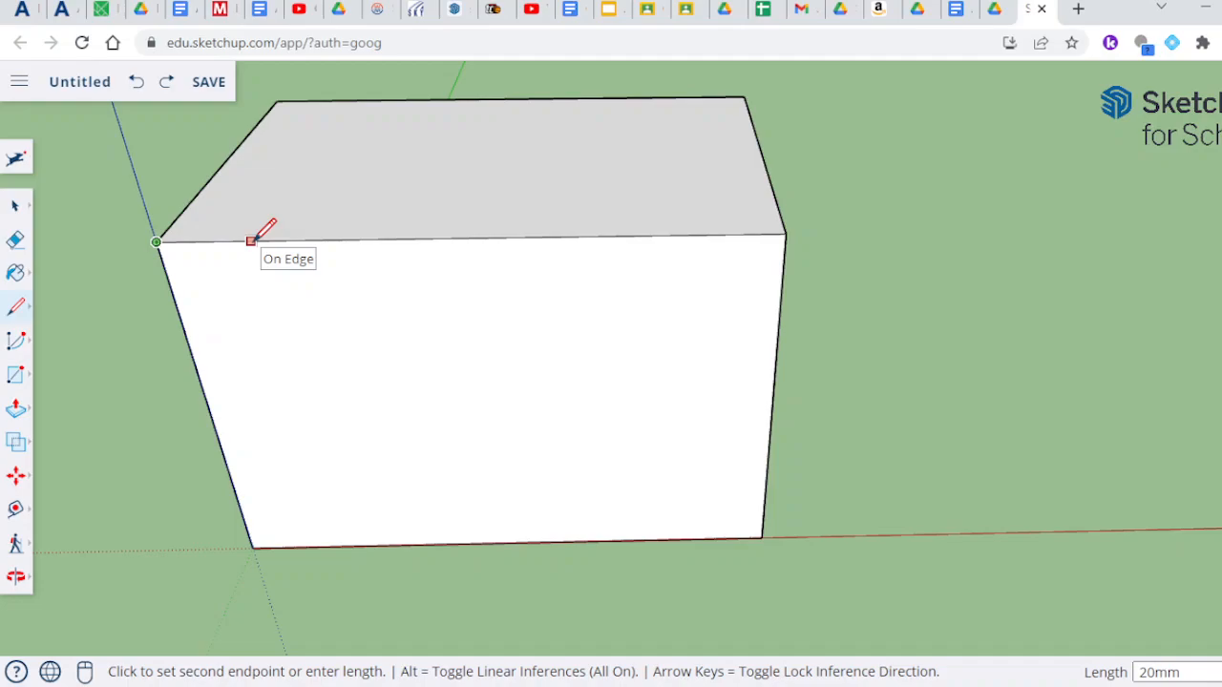
{"action": "key", "text": "Return"}
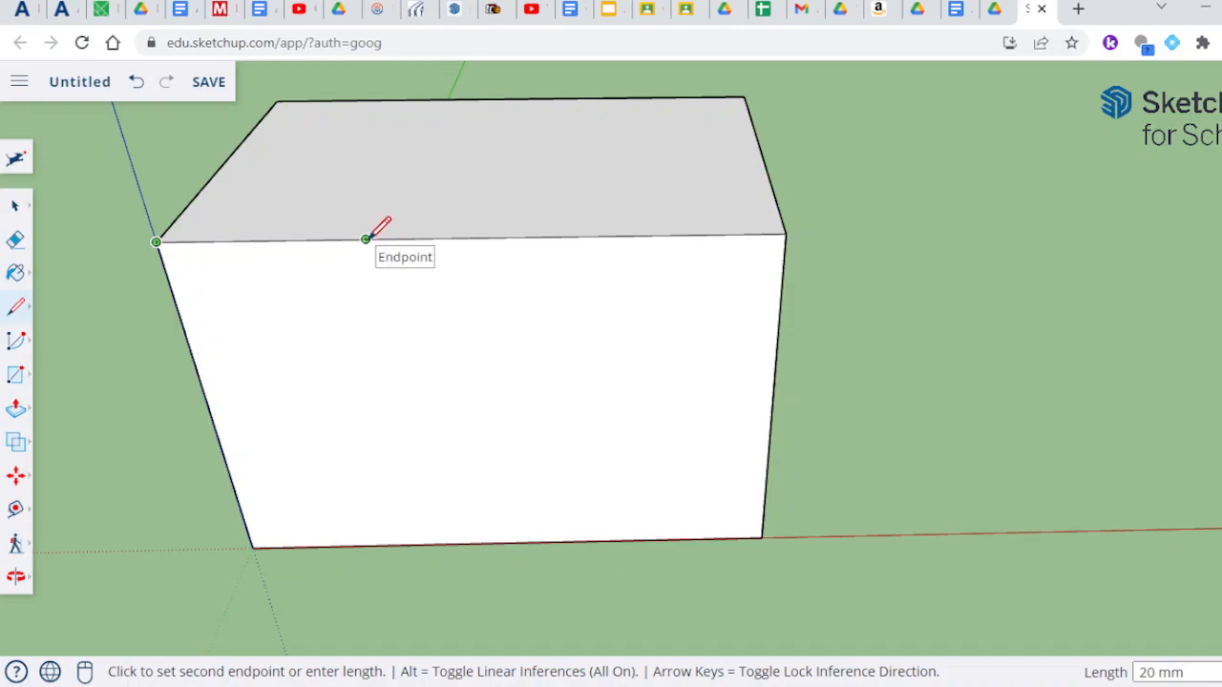
{"action": "key", "text": "Escape"}
{"action": "left_click", "coordinate": [365, 238]}
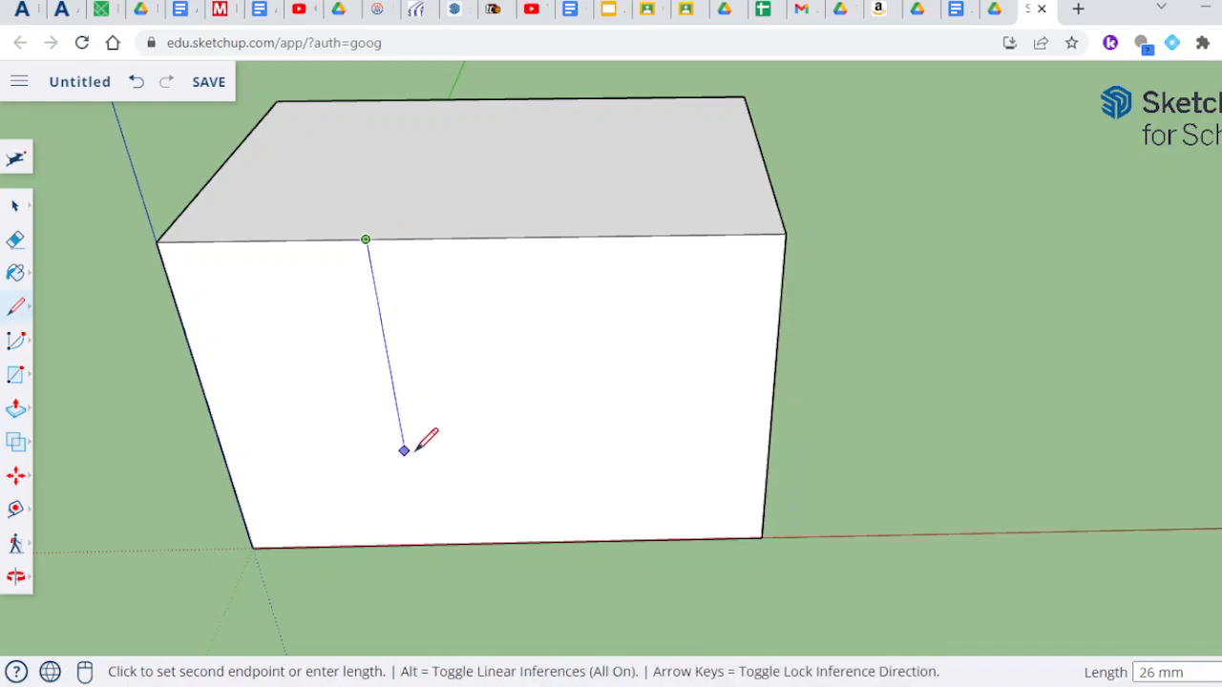
{"action": "left_click", "coordinate": [422, 543]}
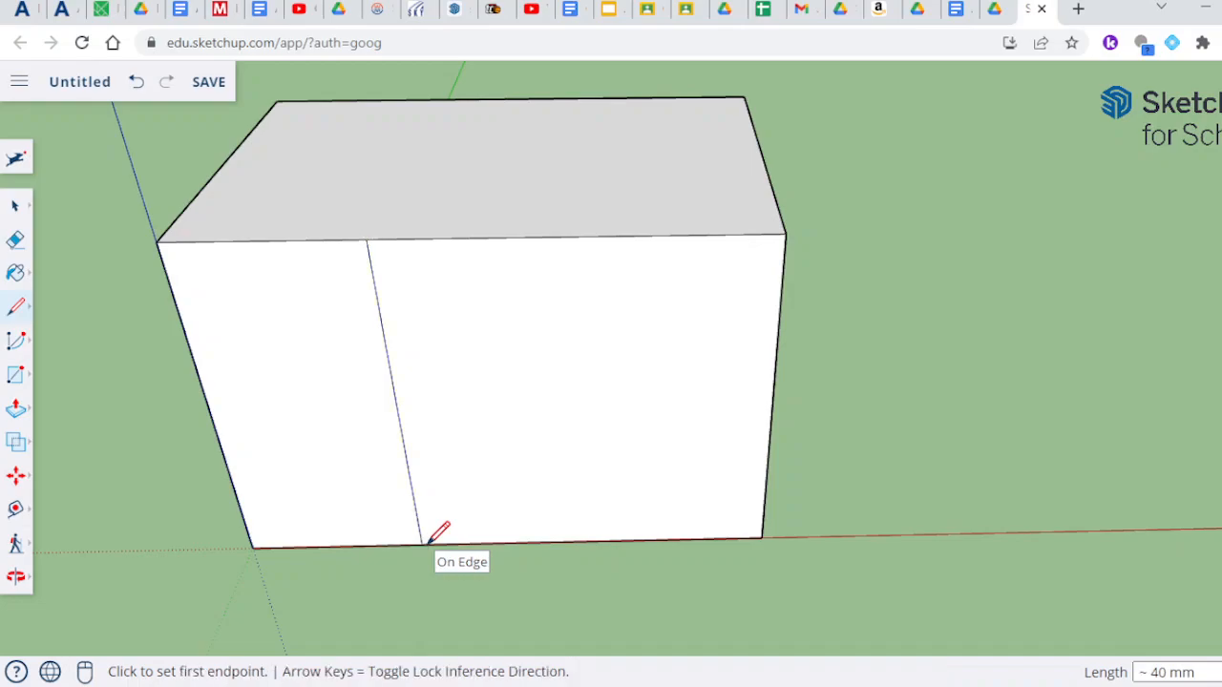
{"action": "left_click", "coordinate": [366, 238]}
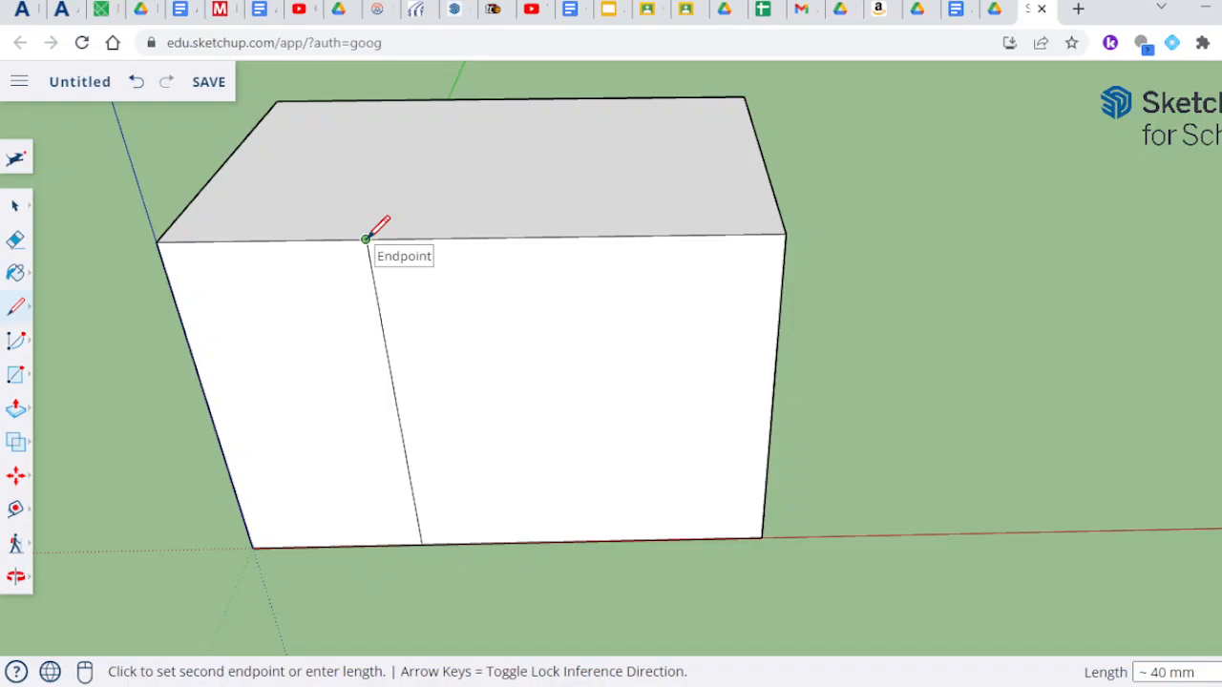
{"action": "left_click", "coordinate": [434, 98]}
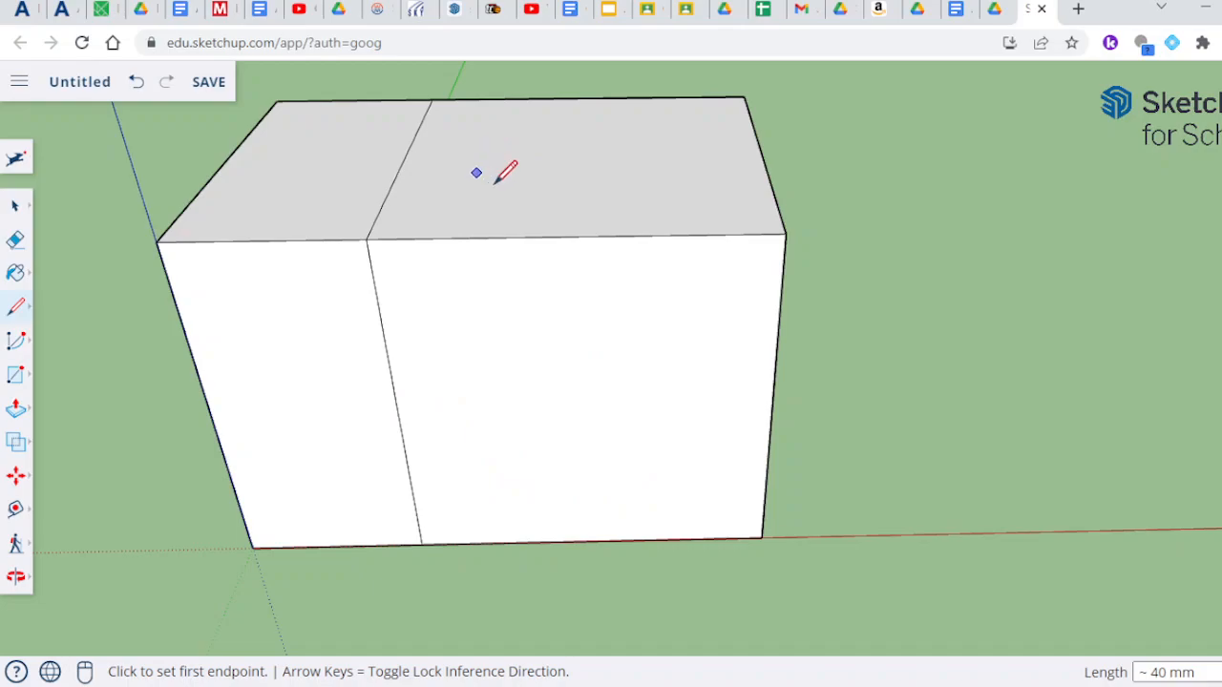
Step: Consult the orange drawing and draw a line across the top face parallel to the red axis, 20 mm in from the back edge
{"action": "left_click", "coordinate": [997, 15]}
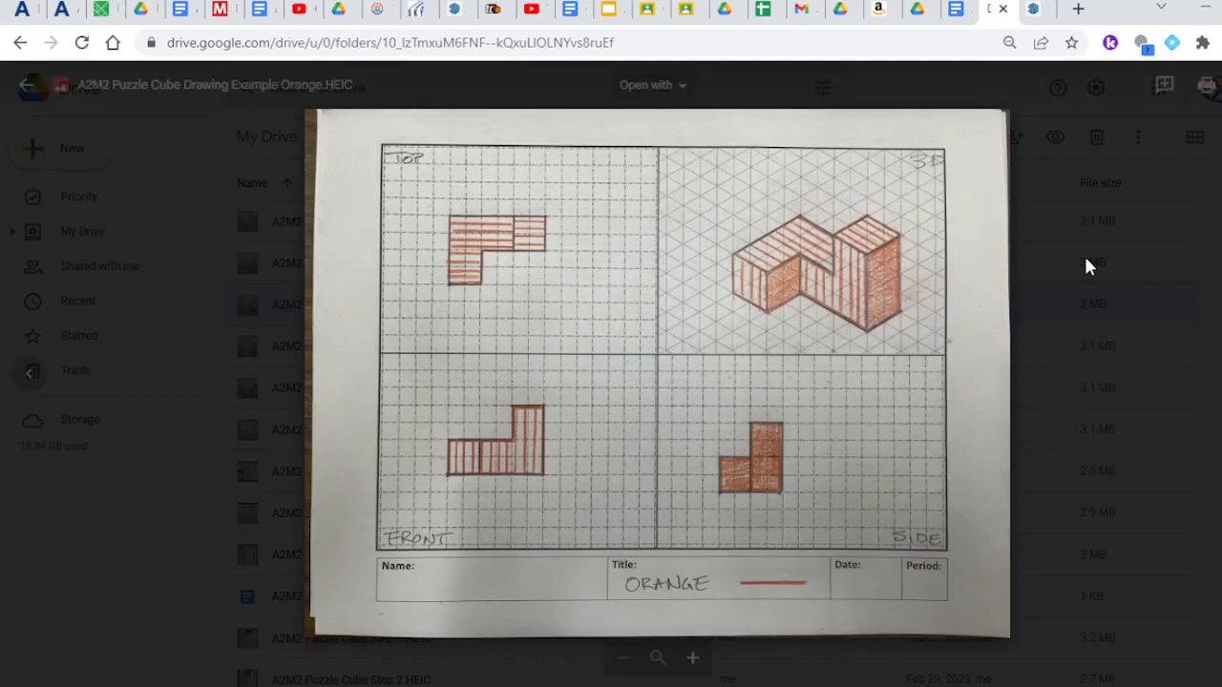
{"action": "left_click", "coordinate": [1037, 13]}
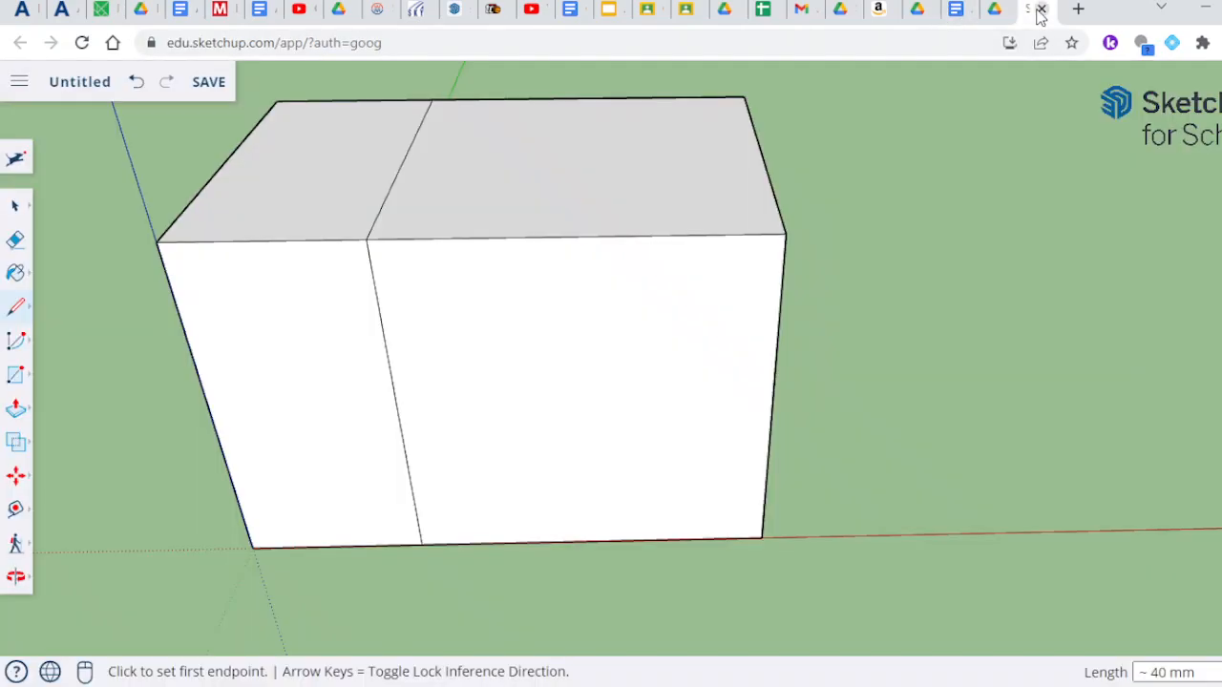
{"action": "left_click", "coordinate": [744, 95]}
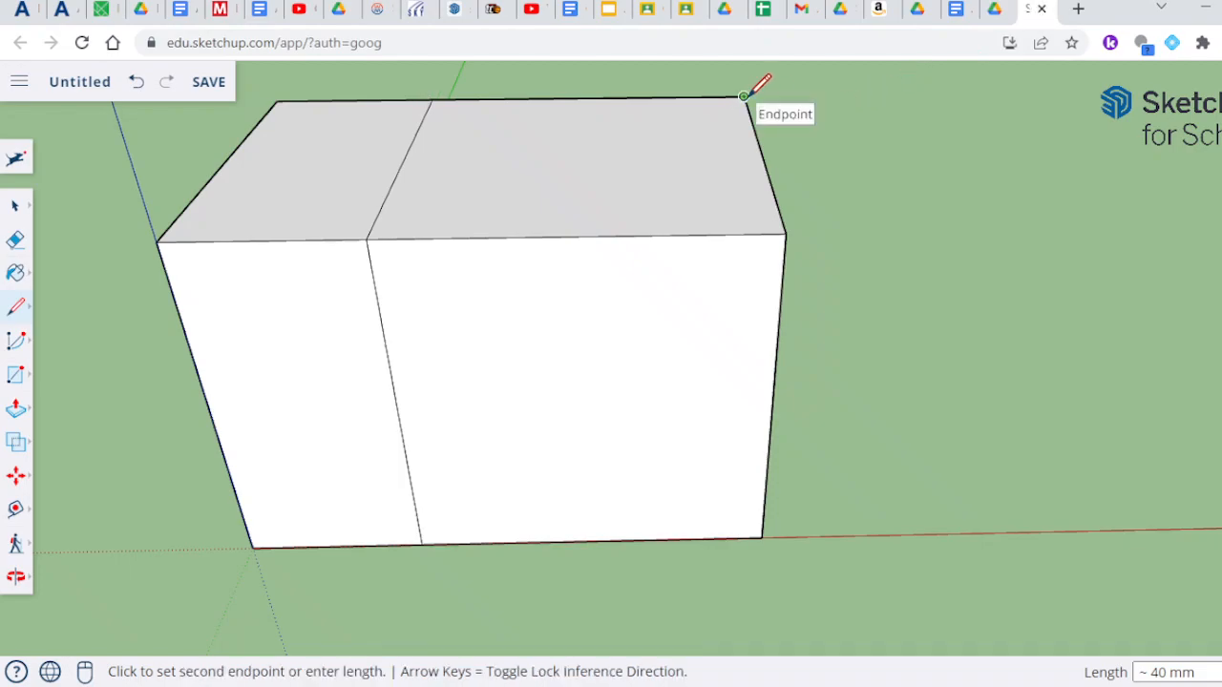
{"action": "left_click", "coordinate": [761, 153]}
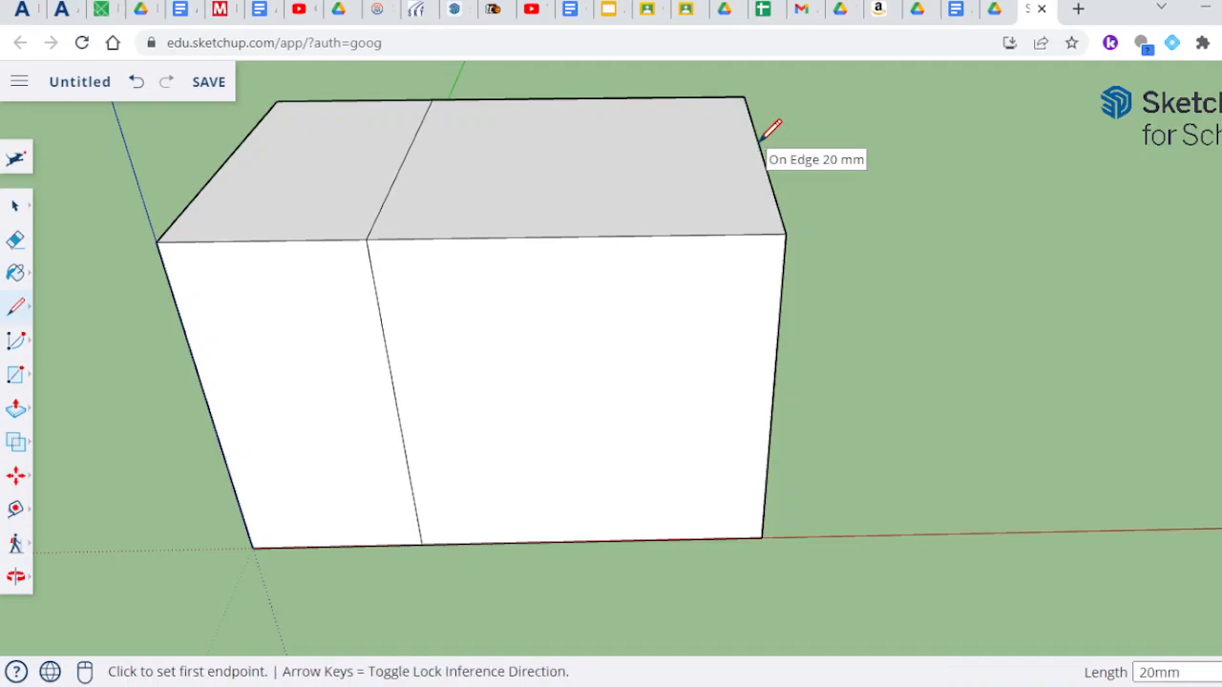
{"action": "left_click", "coordinate": [761, 154]}
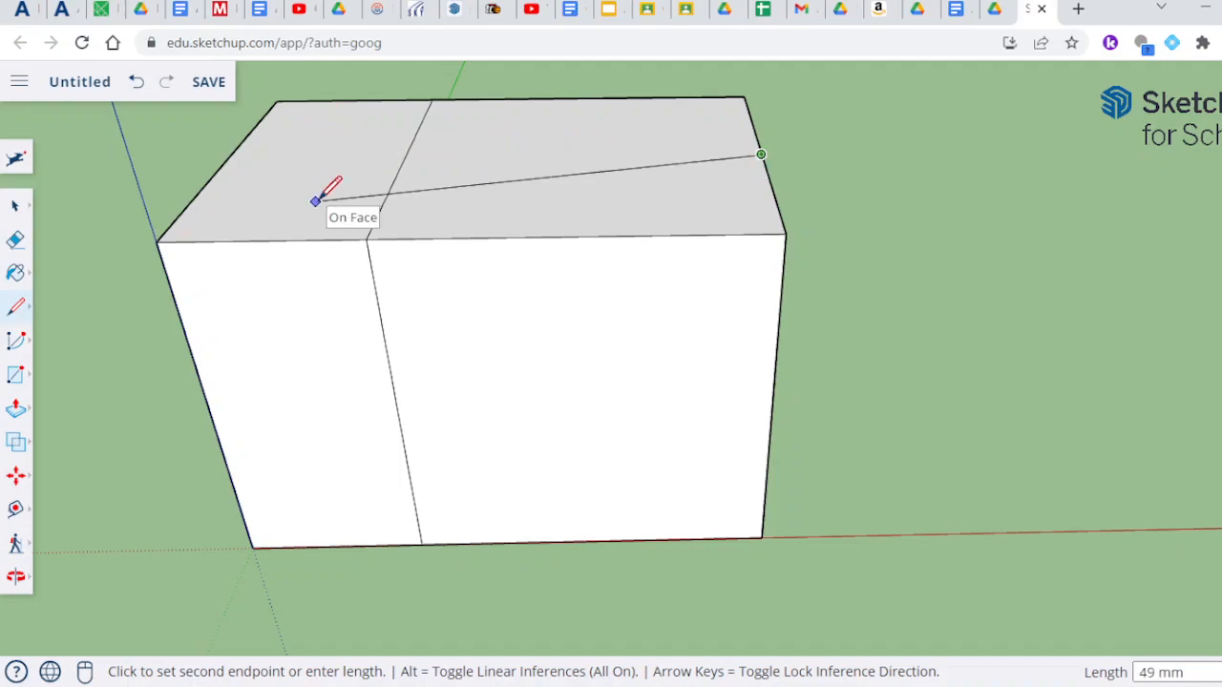
{"action": "left_click", "coordinate": [239, 151]}
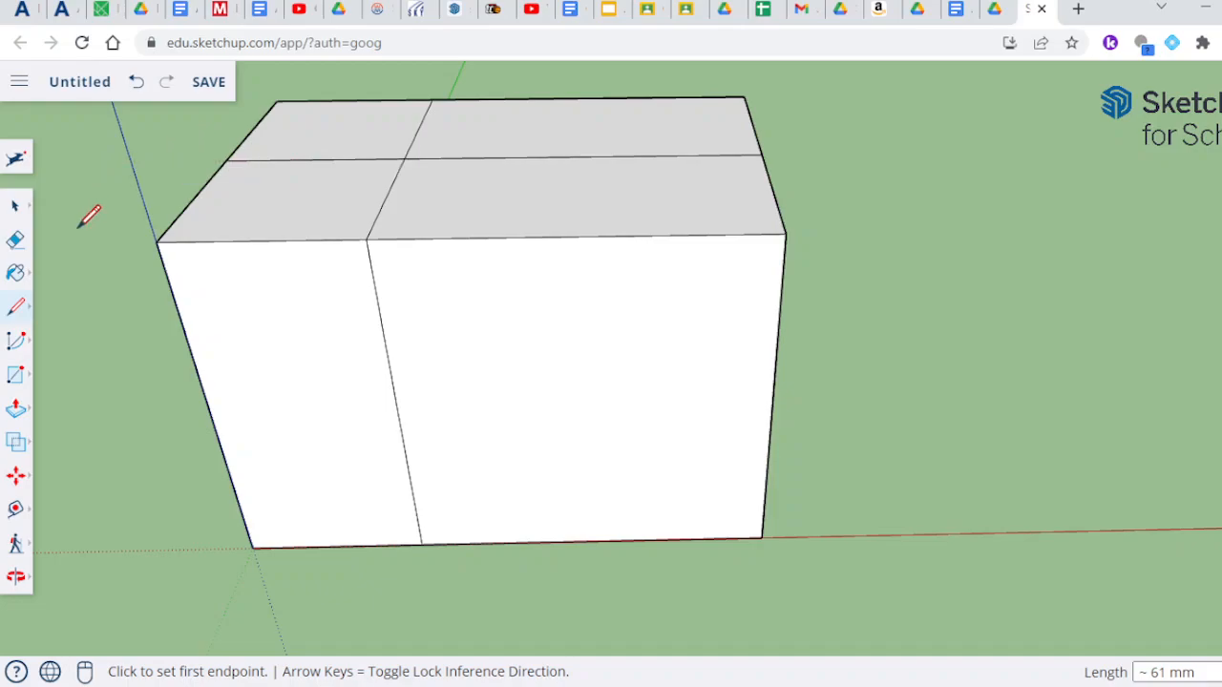
Step: Recheck the drawing's top view and Push/Pull the larger front section of the top face down 40.3 mm, cutting it away through the block
{"action": "left_click", "coordinate": [995, 11]}
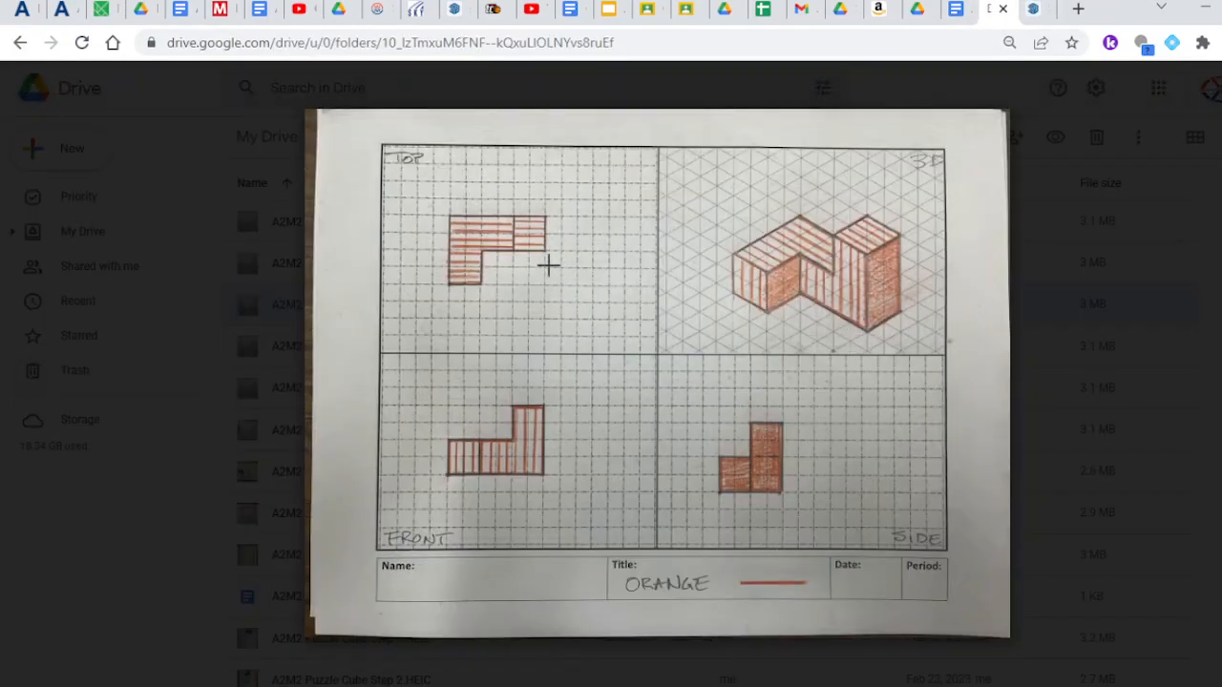
{"action": "left_click", "coordinate": [1034, 11]}
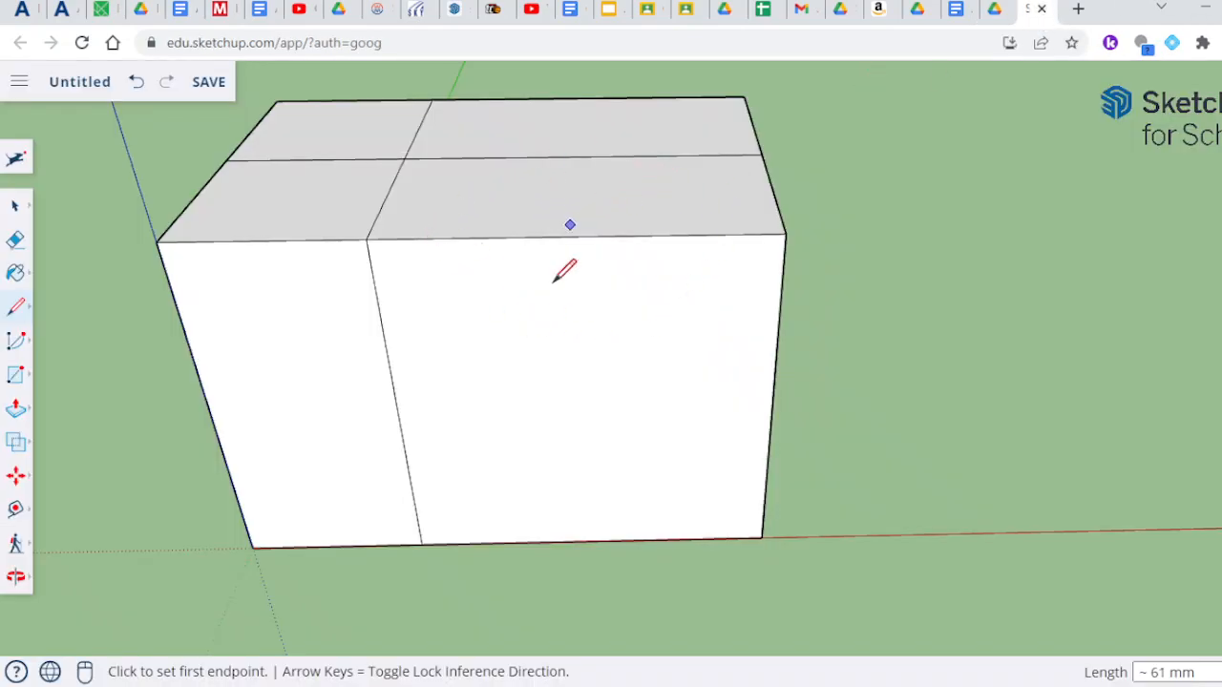
{"action": "left_click", "coordinate": [603, 336]}
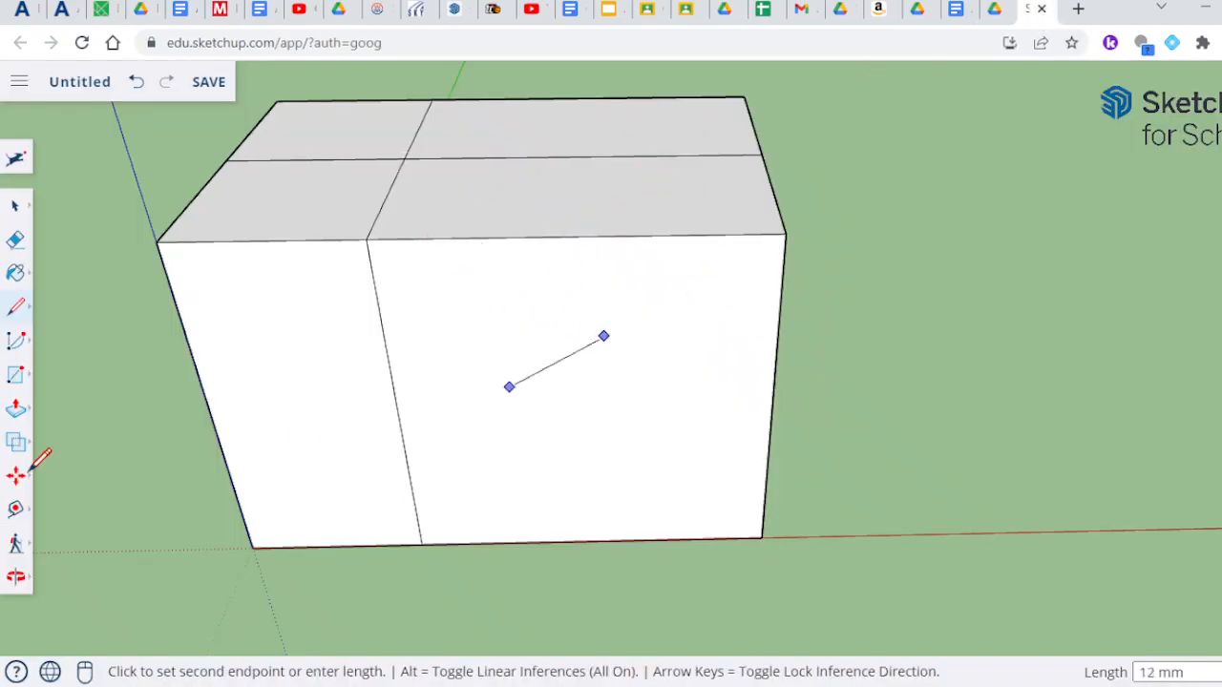
{"action": "left_click", "coordinate": [16, 411]}
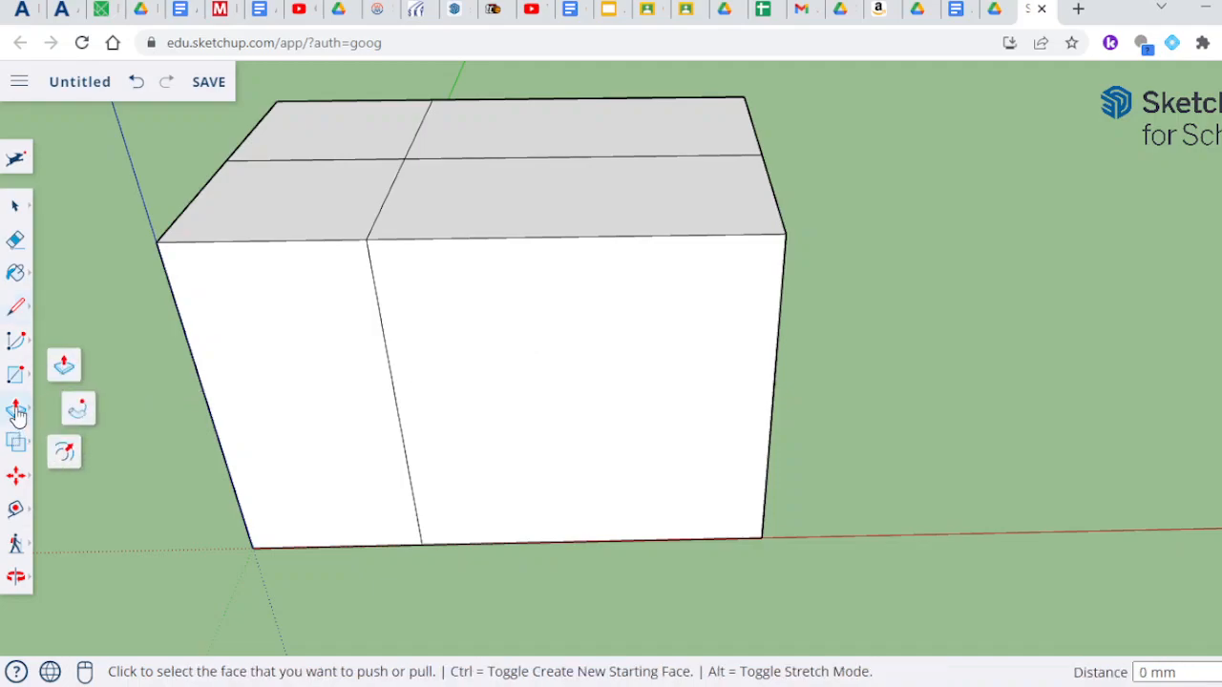
{"action": "left_click", "coordinate": [604, 220]}
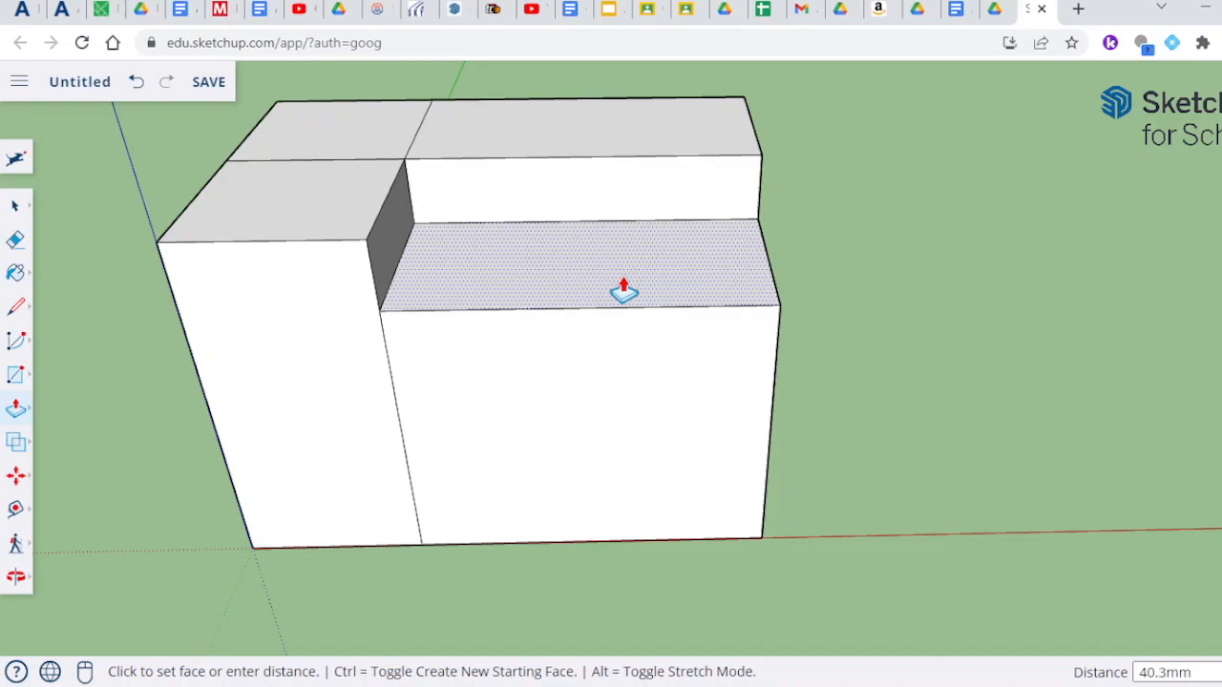
{"action": "double_click", "coordinate": [623, 291]}
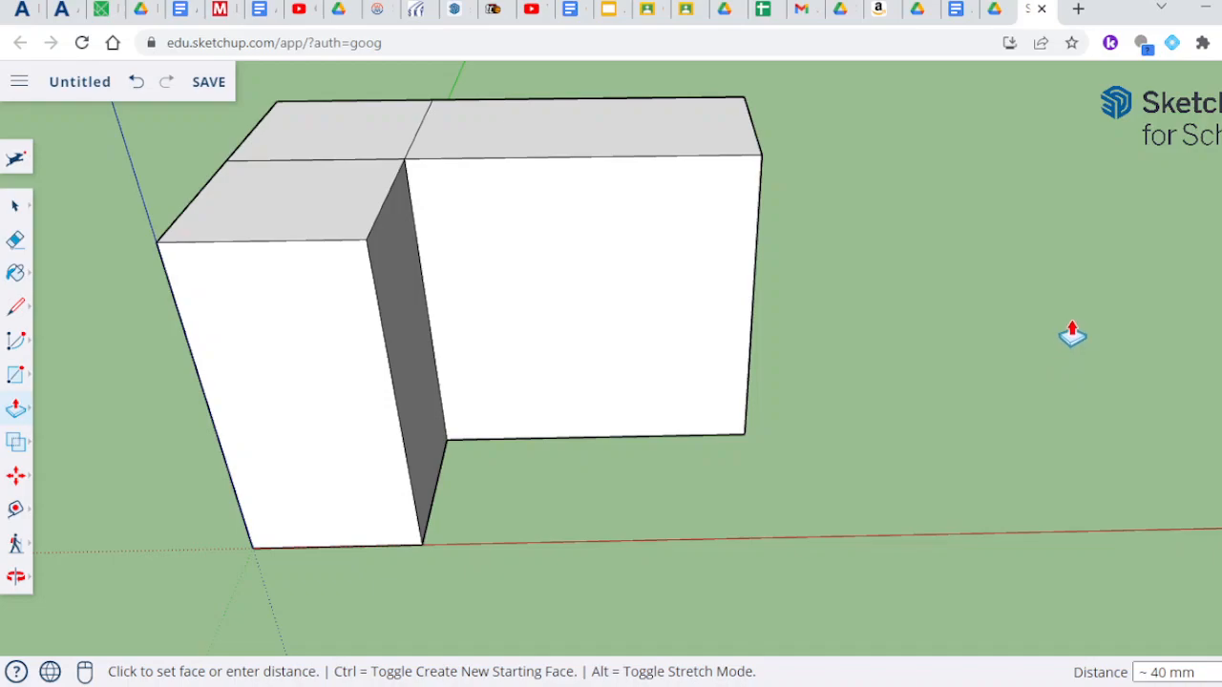
Step: Following the orange drawing, split the rear arm 20 mm from its free end with lines across its top and down its front face
{"action": "left_click", "coordinate": [998, 12]}
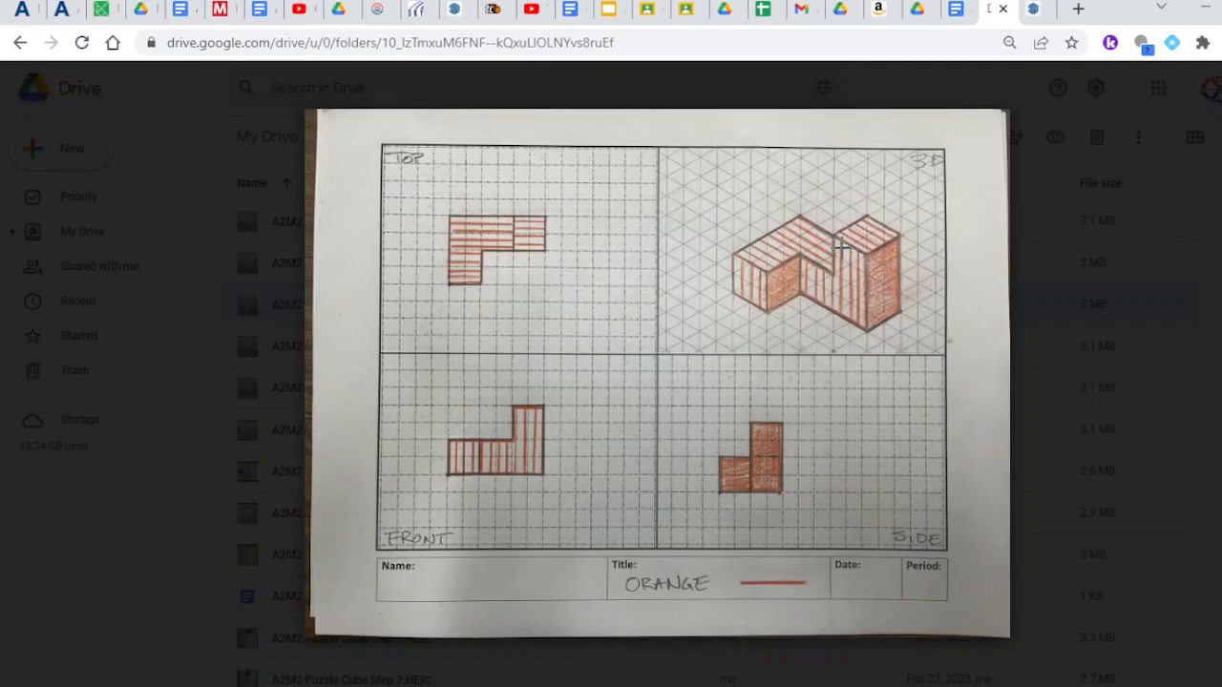
{"action": "left_click", "coordinate": [1035, 10]}
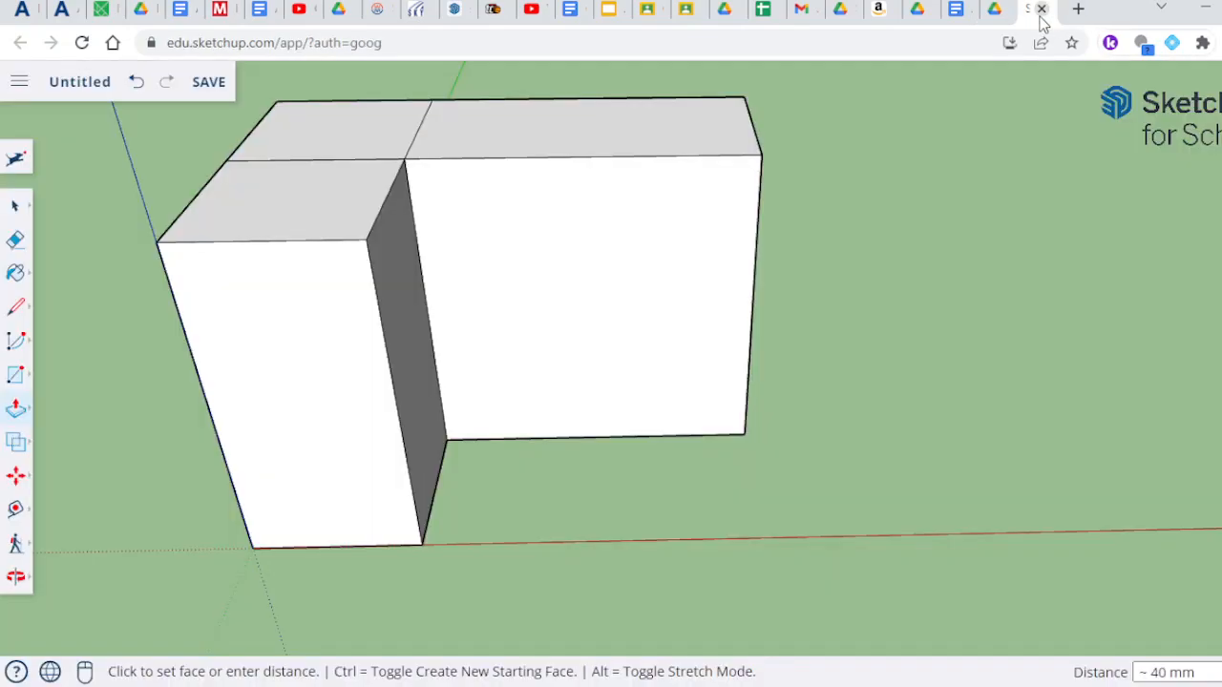
{"action": "left_click", "coordinate": [19, 308]}
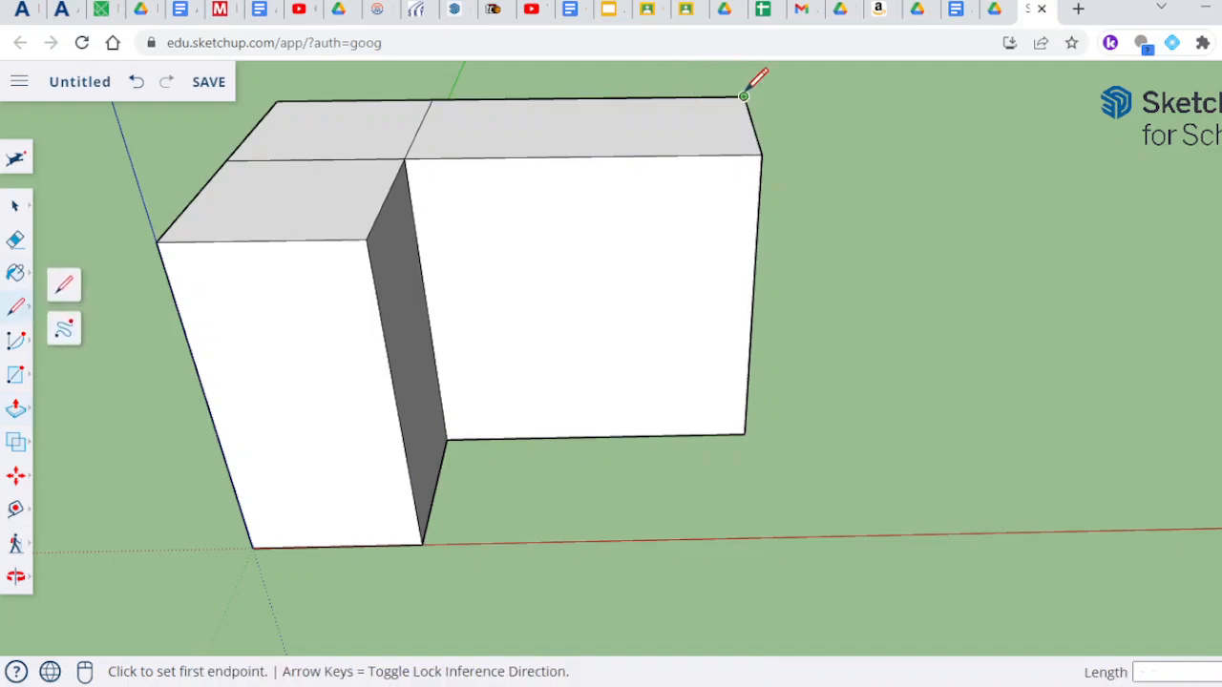
{"action": "left_click", "coordinate": [744, 96]}
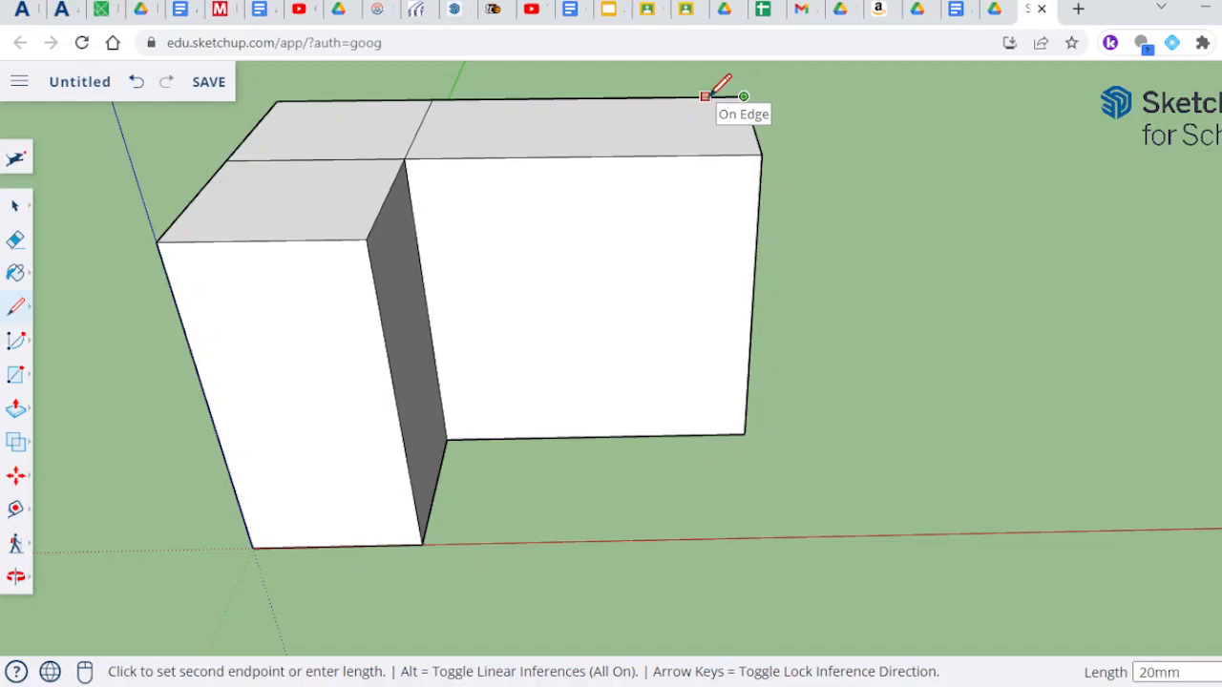
{"action": "key", "text": "Escape"}
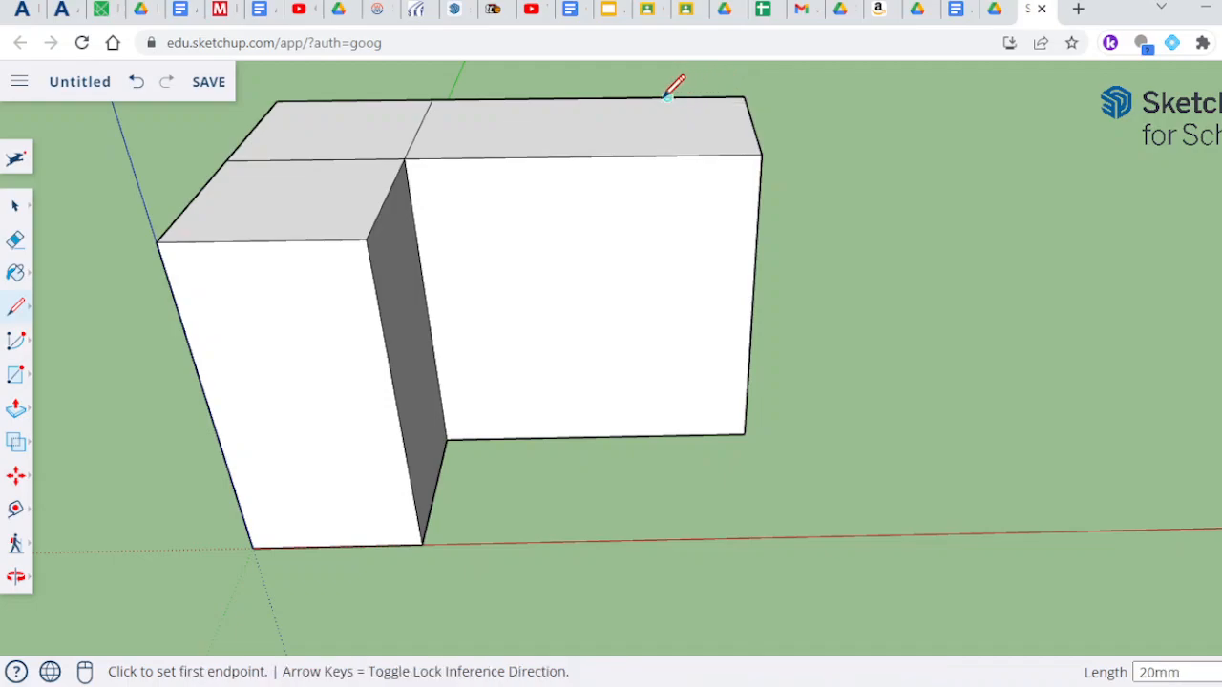
{"action": "left_click", "coordinate": [590, 97]}
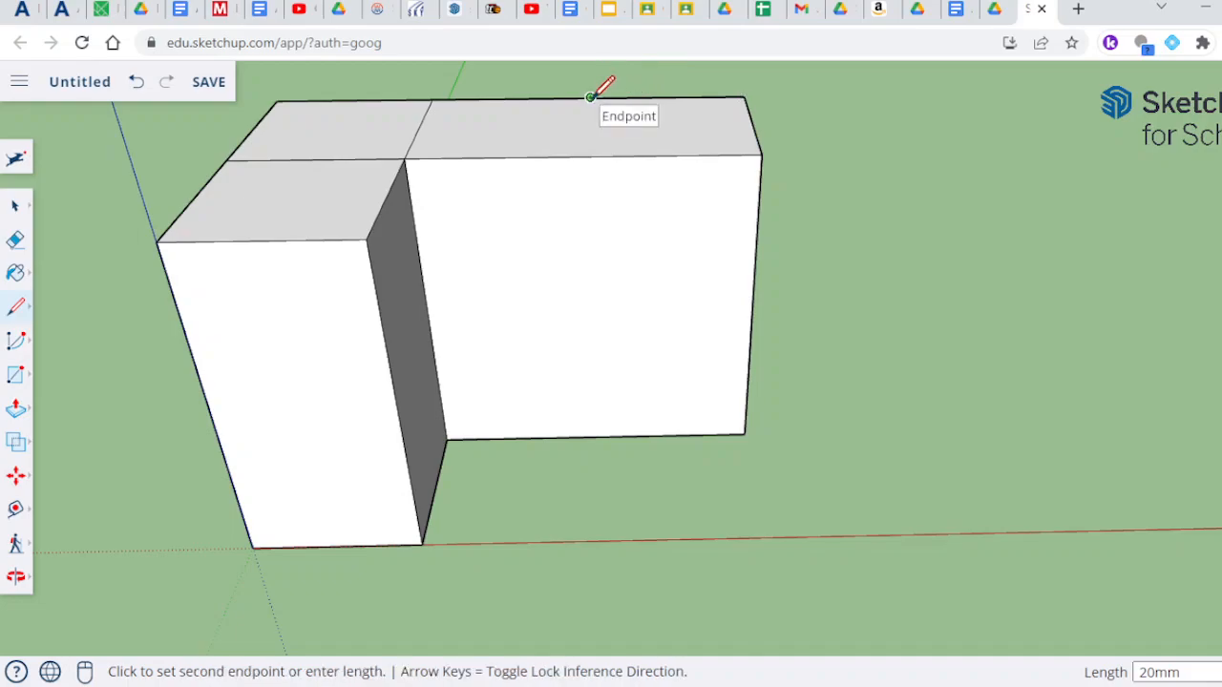
{"action": "left_click", "coordinate": [585, 153]}
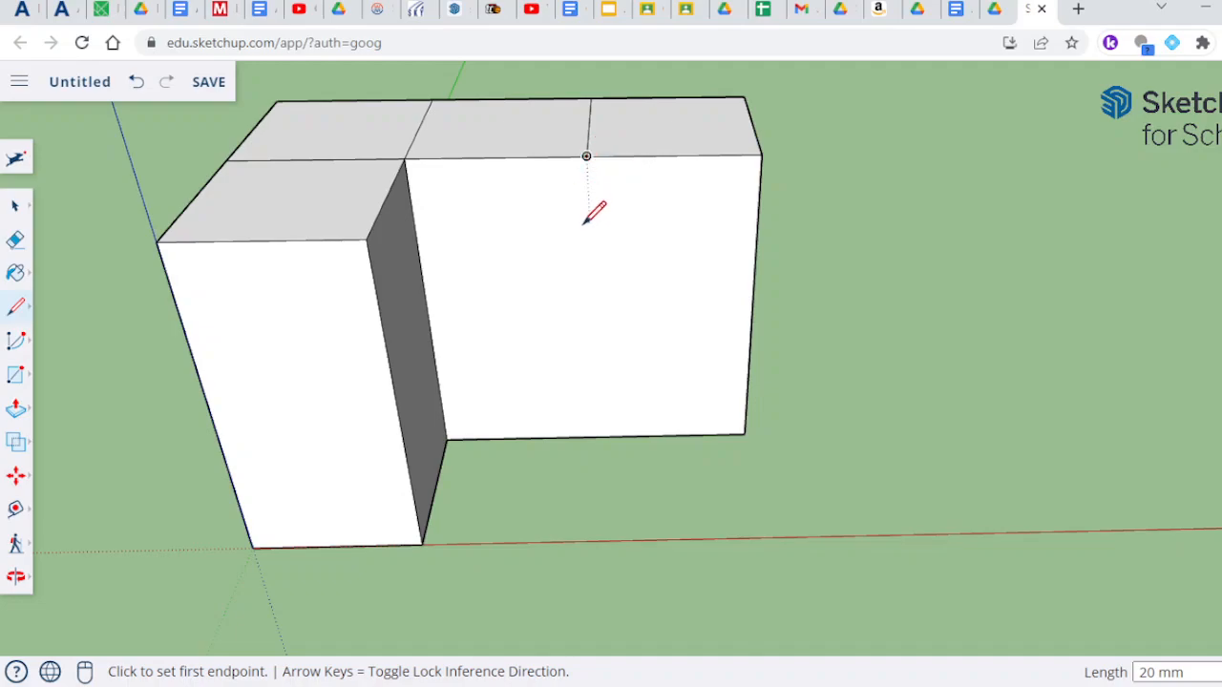
{"action": "left_click", "coordinate": [586, 156]}
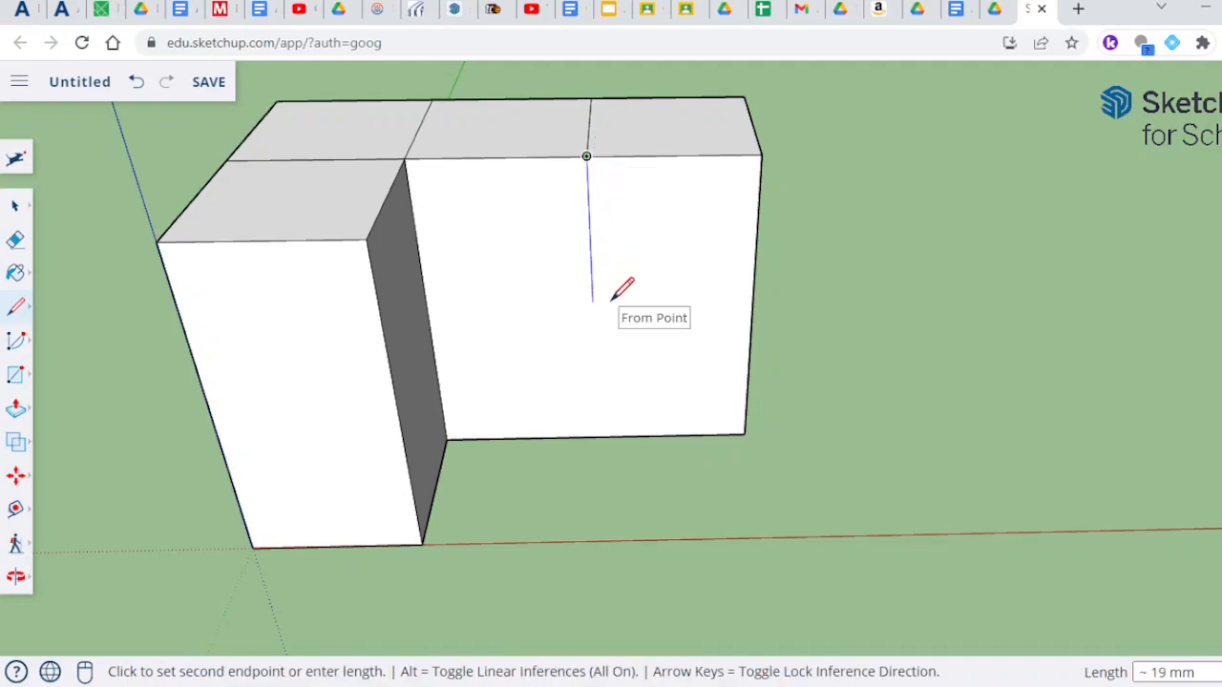
{"action": "left_click", "coordinate": [598, 436]}
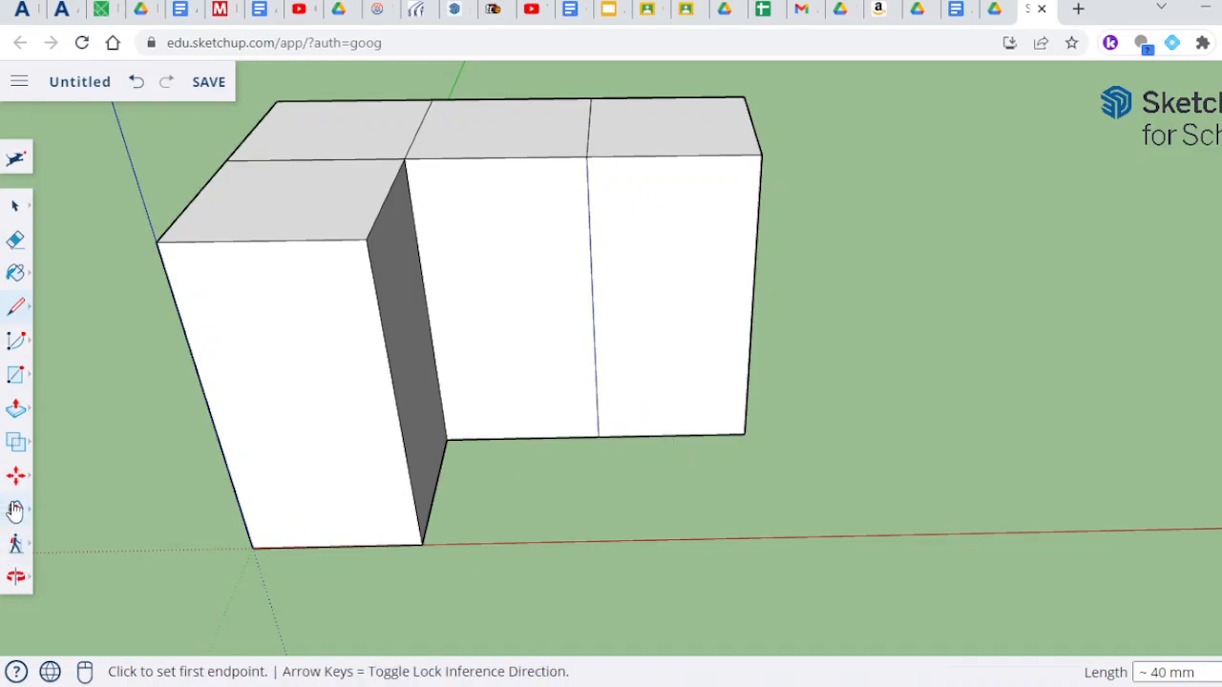
Step: Measure the rear arm's lower front edge between its free-end corner and the dividing line with the Tape Measure tool
{"action": "left_click", "coordinate": [14, 509]}
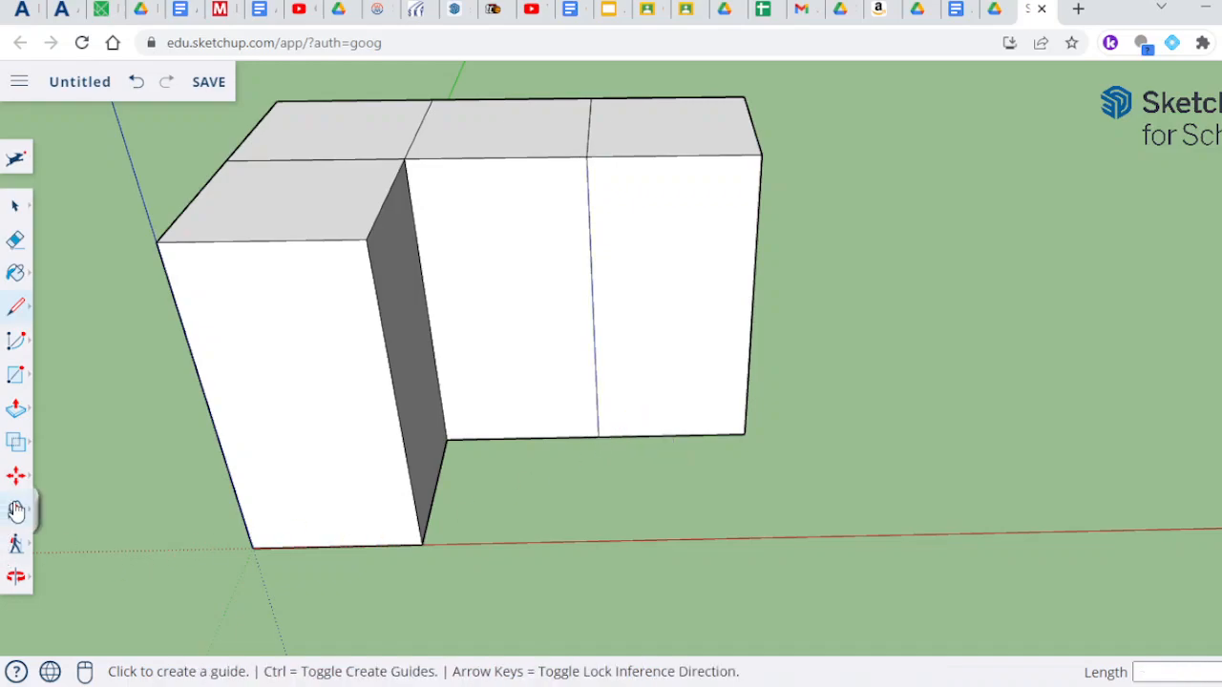
{"action": "left_click", "coordinate": [743, 434]}
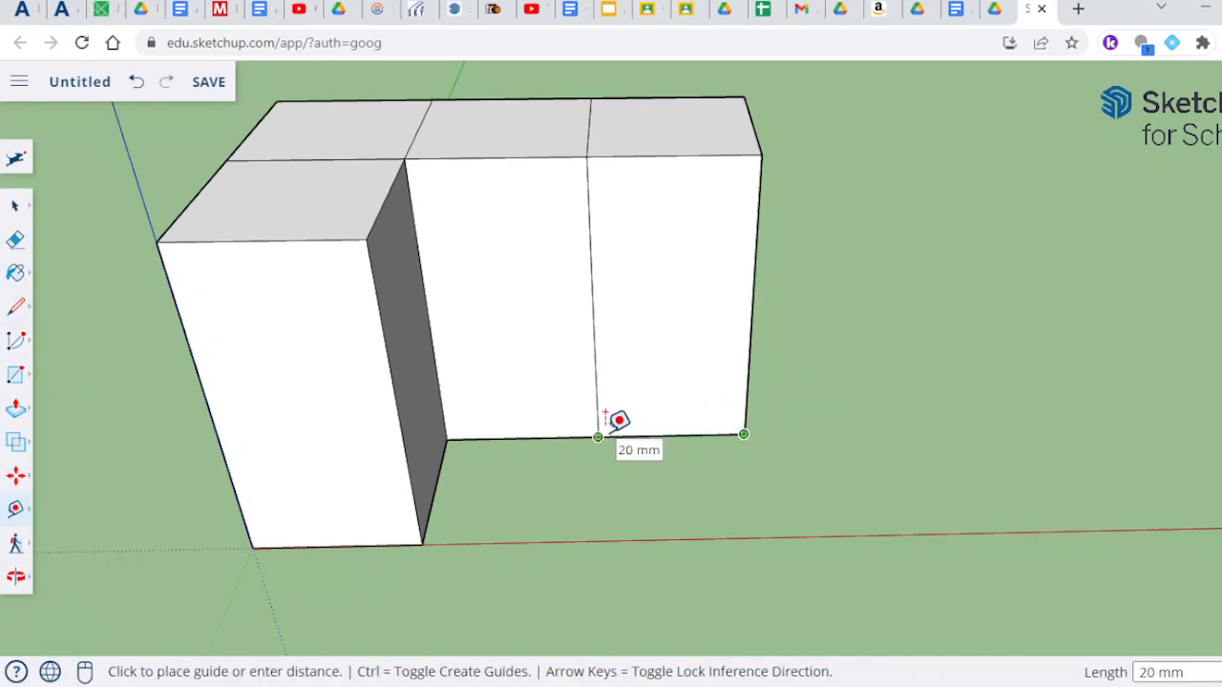
{"action": "left_click", "coordinate": [745, 429]}
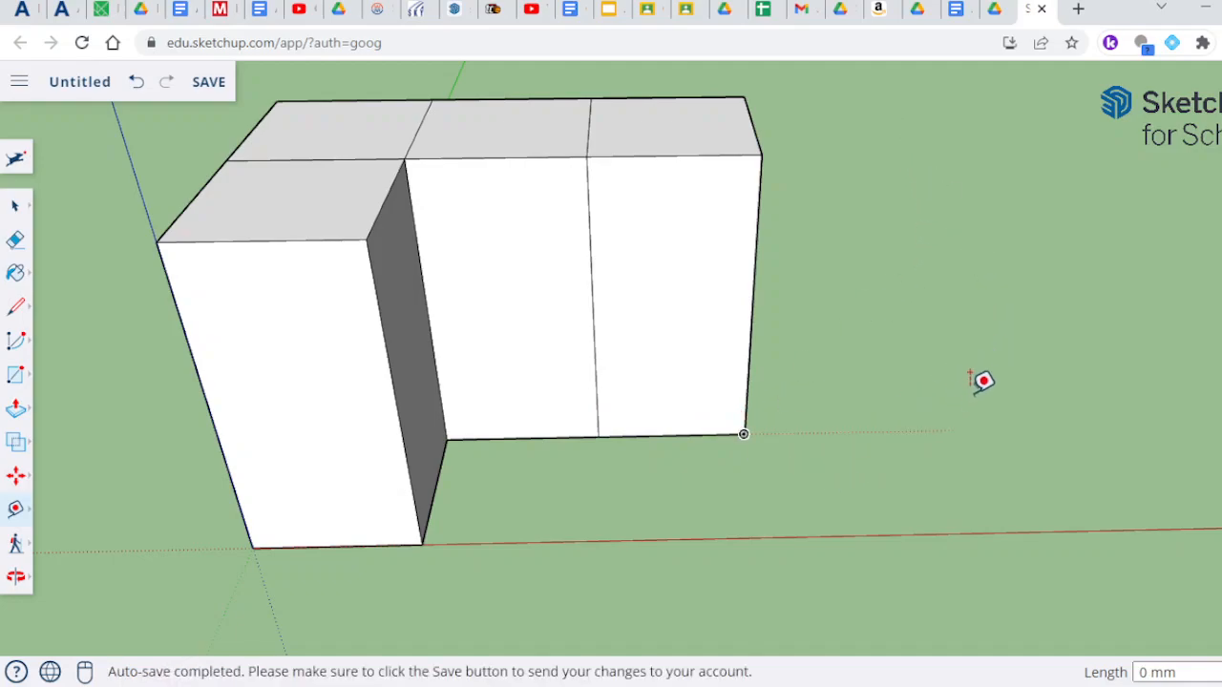
Step: Recheck the orange drawing and draw a line across the rear arm's front face, parallel to the red axis, 20 mm above its bottom edge
{"action": "left_click", "coordinate": [995, 11]}
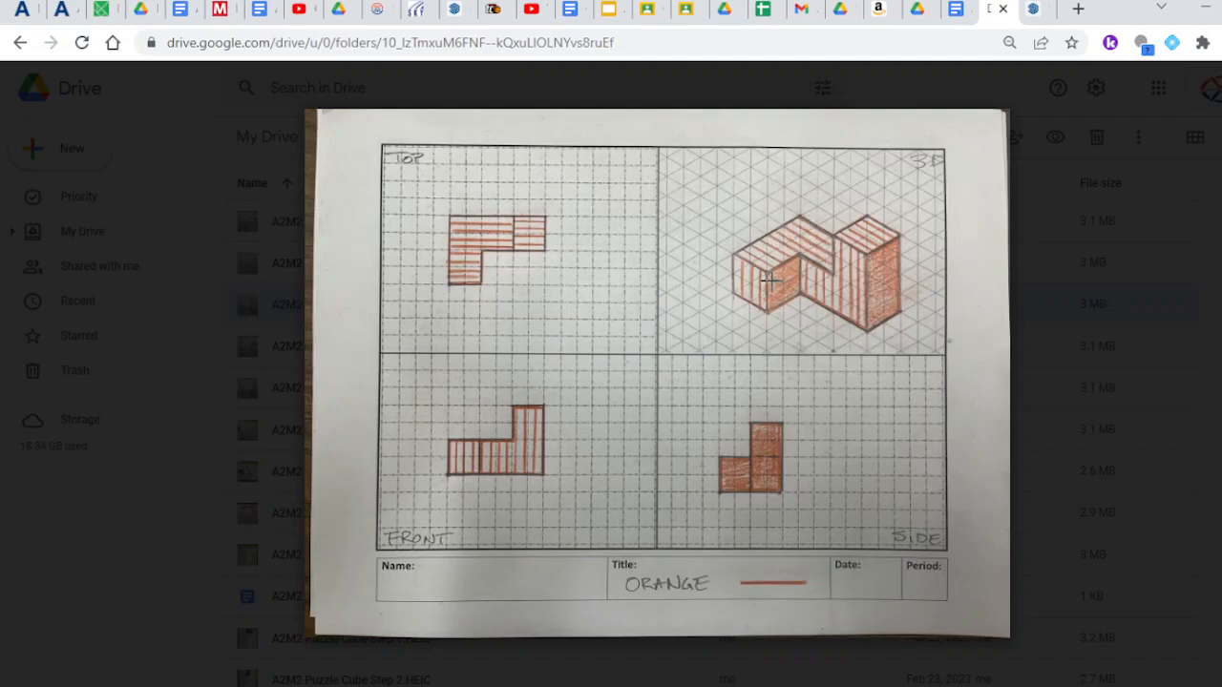
{"action": "left_click", "coordinate": [1035, 12]}
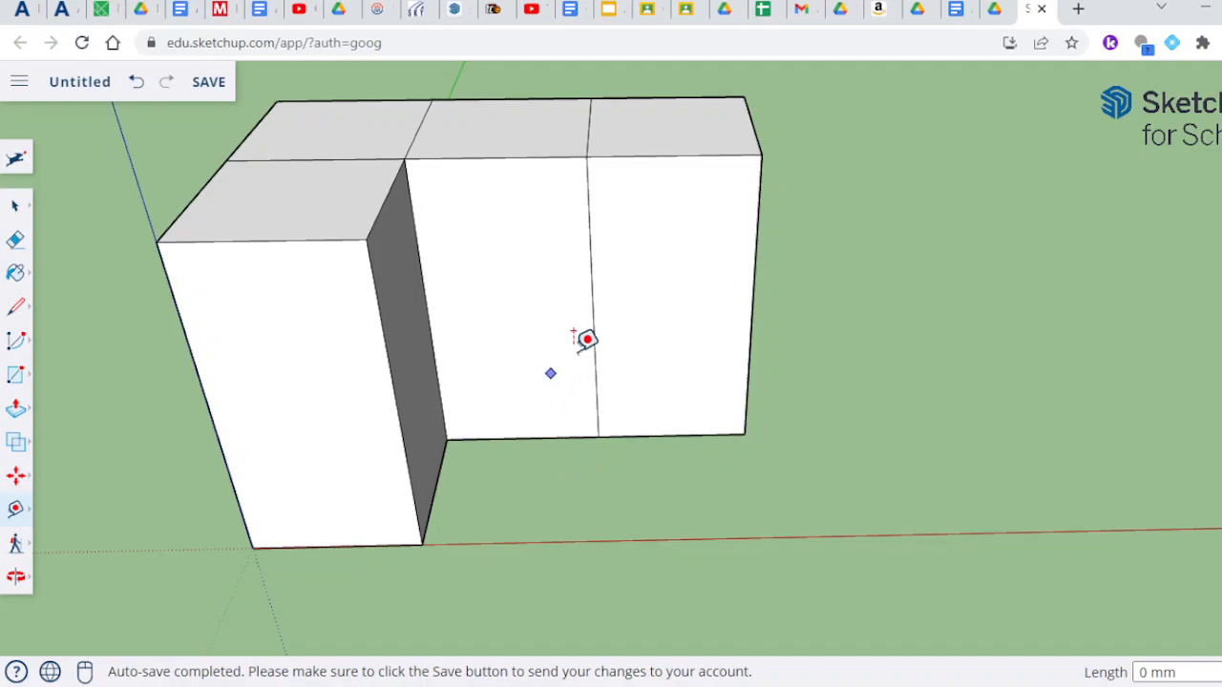
{"action": "left_click", "coordinate": [16, 311]}
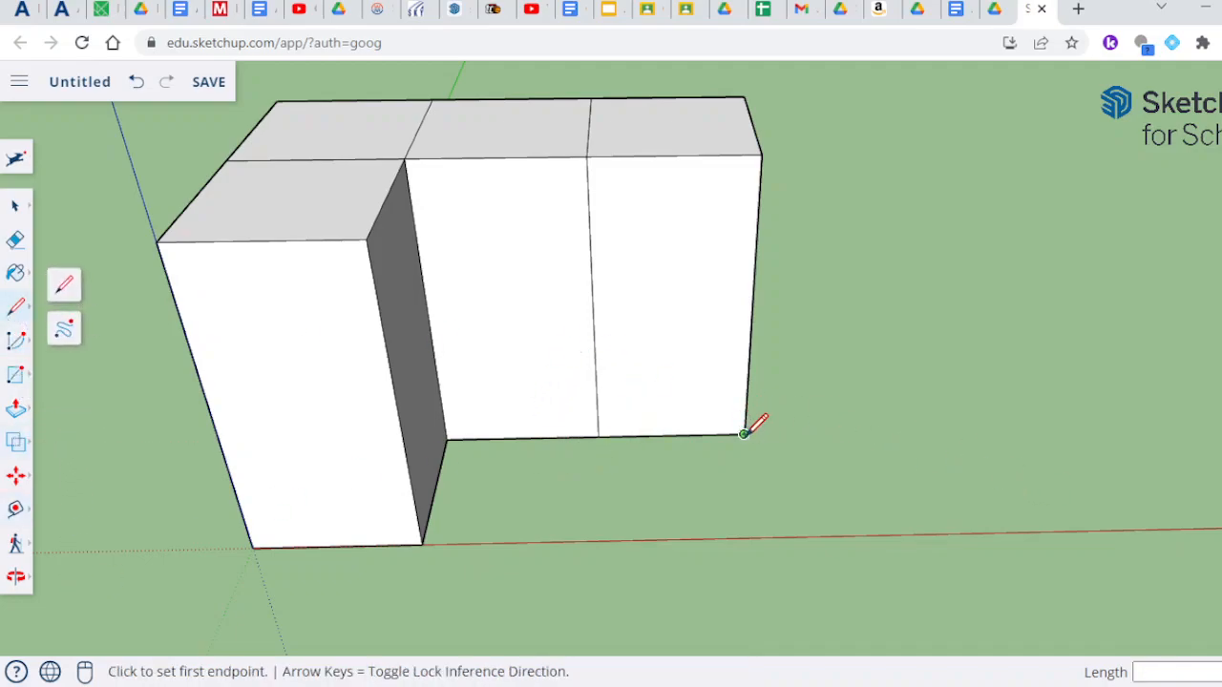
{"action": "left_click", "coordinate": [743, 434]}
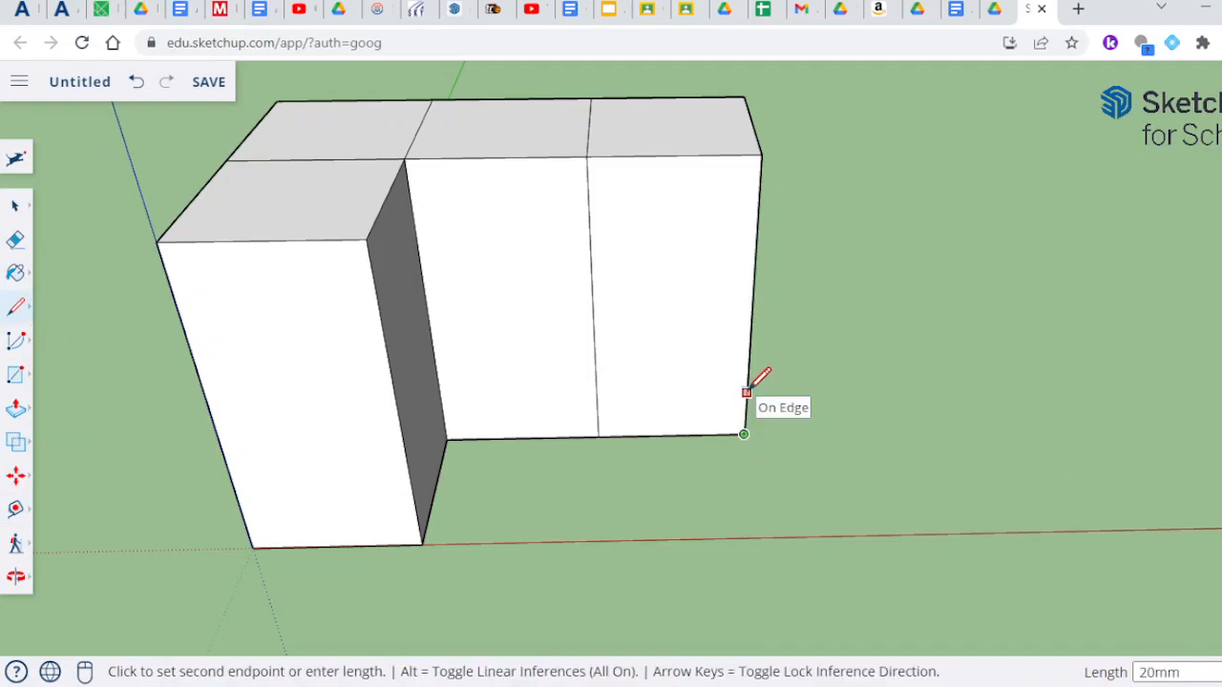
{"action": "key", "text": "Escape"}
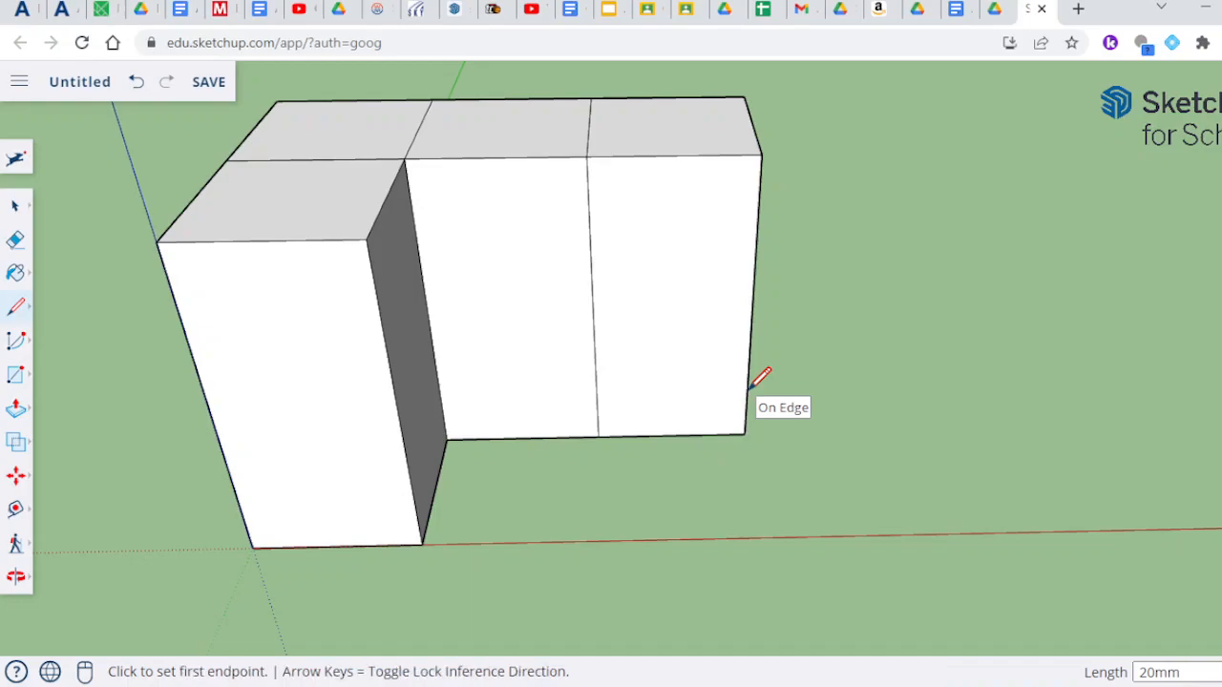
{"action": "left_click", "coordinate": [753, 307]}
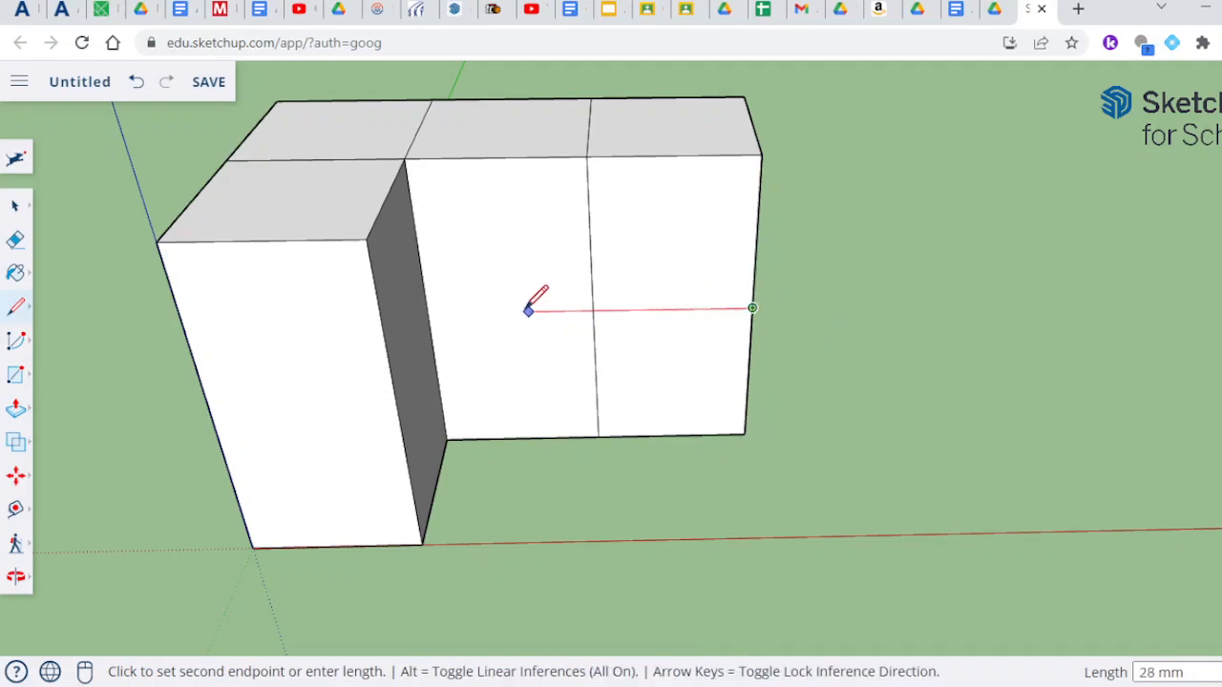
{"action": "left_click", "coordinate": [434, 311]}
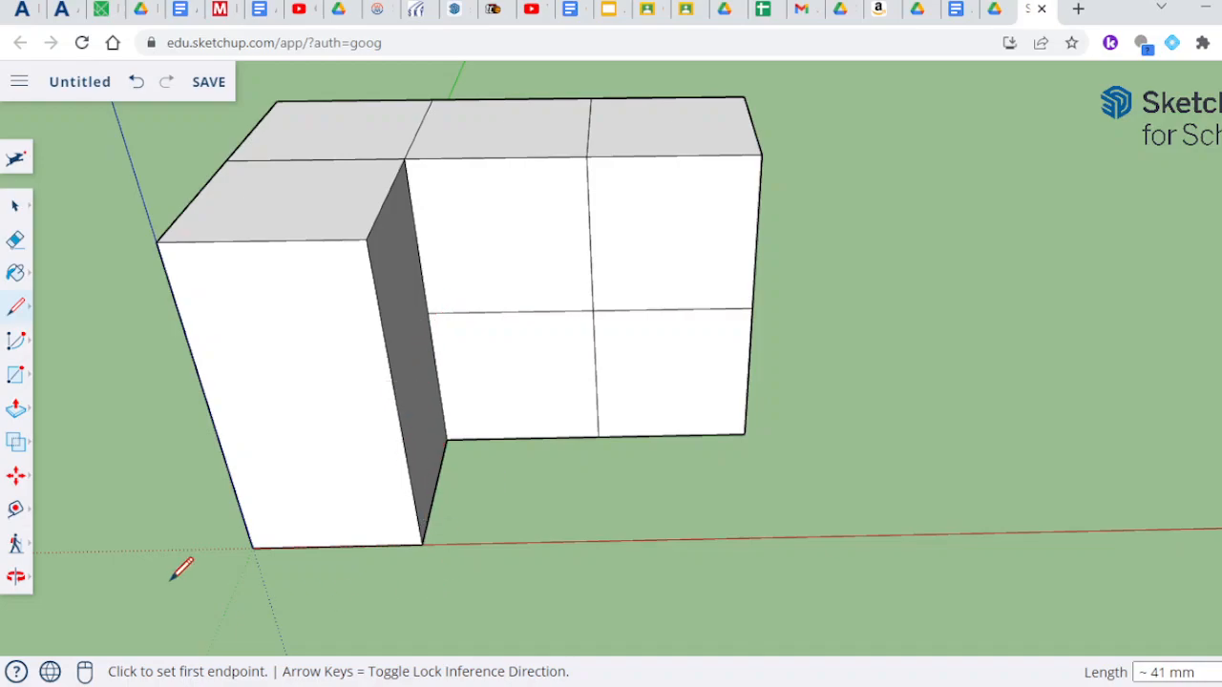
Step: Draw a line 20 mm above the base across the front arm's front face, continuing along its inner side to the rear arm's dividing line
{"action": "left_click", "coordinate": [252, 548]}
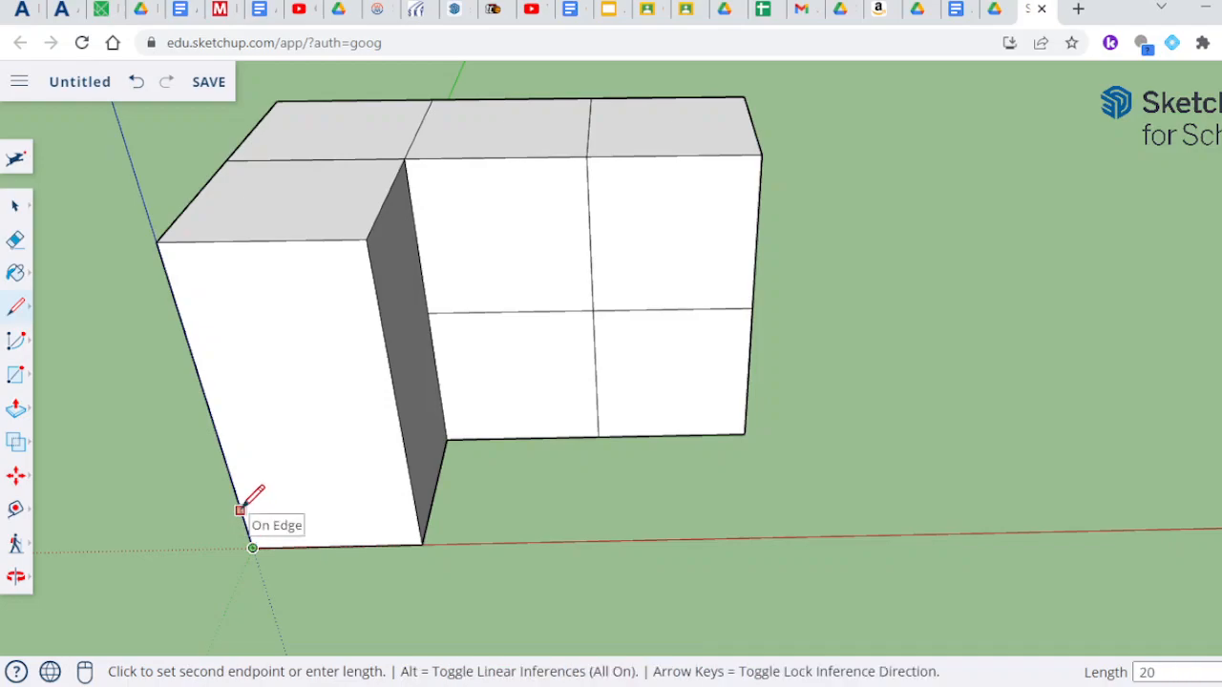
{"action": "key", "text": "Escape"}
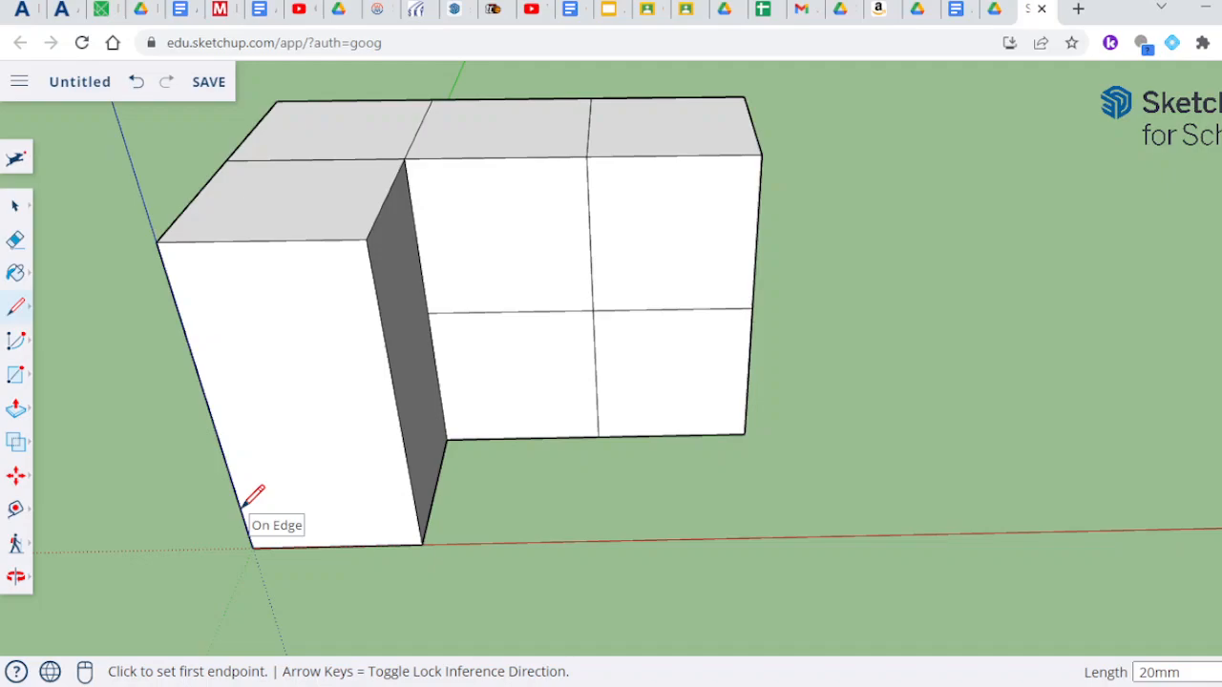
{"action": "left_click", "coordinate": [211, 412]}
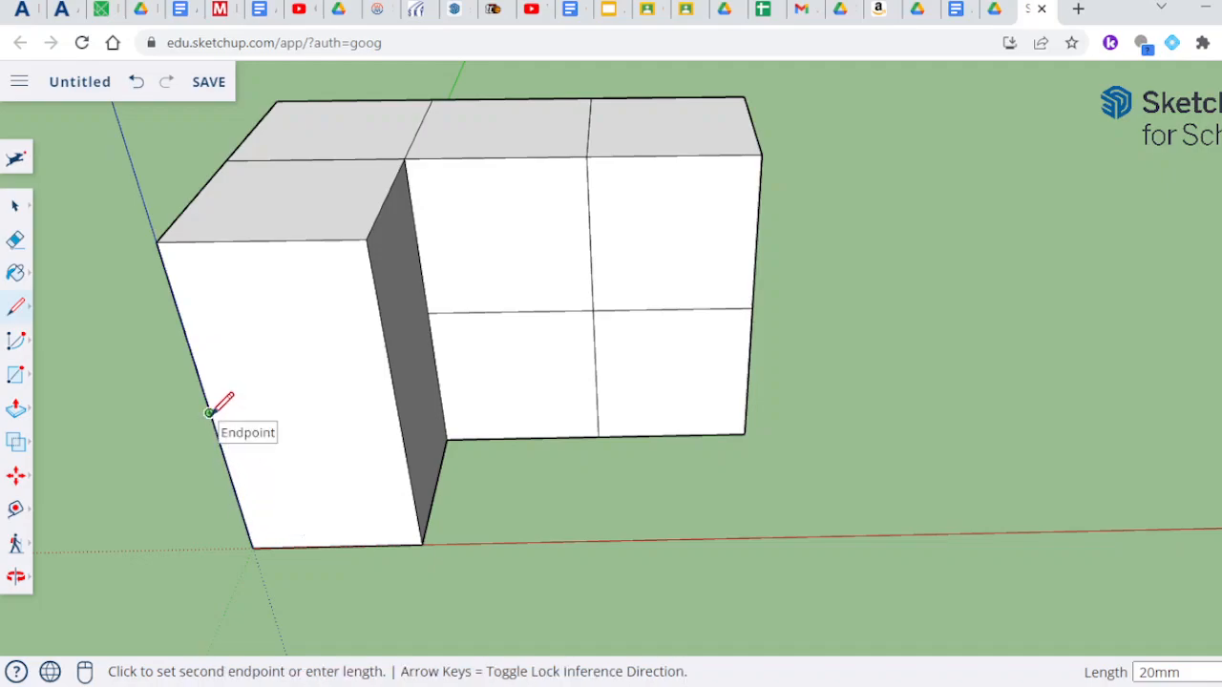
{"action": "left_click", "coordinate": [399, 409]}
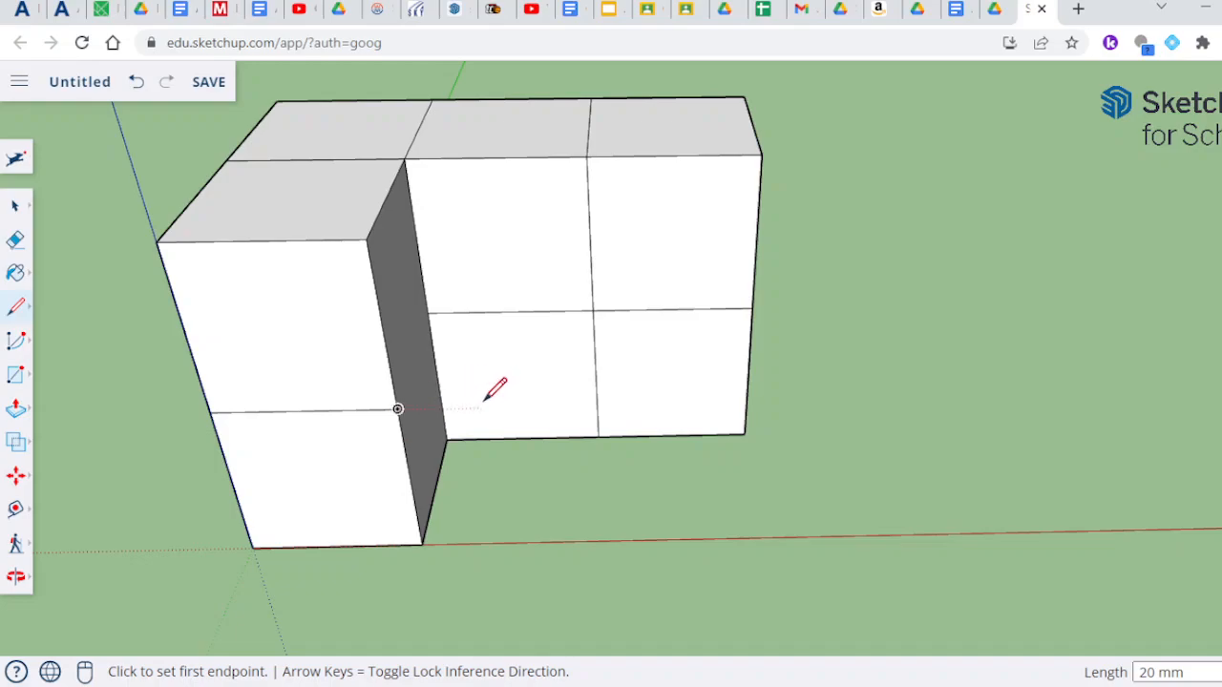
{"action": "left_click", "coordinate": [397, 408]}
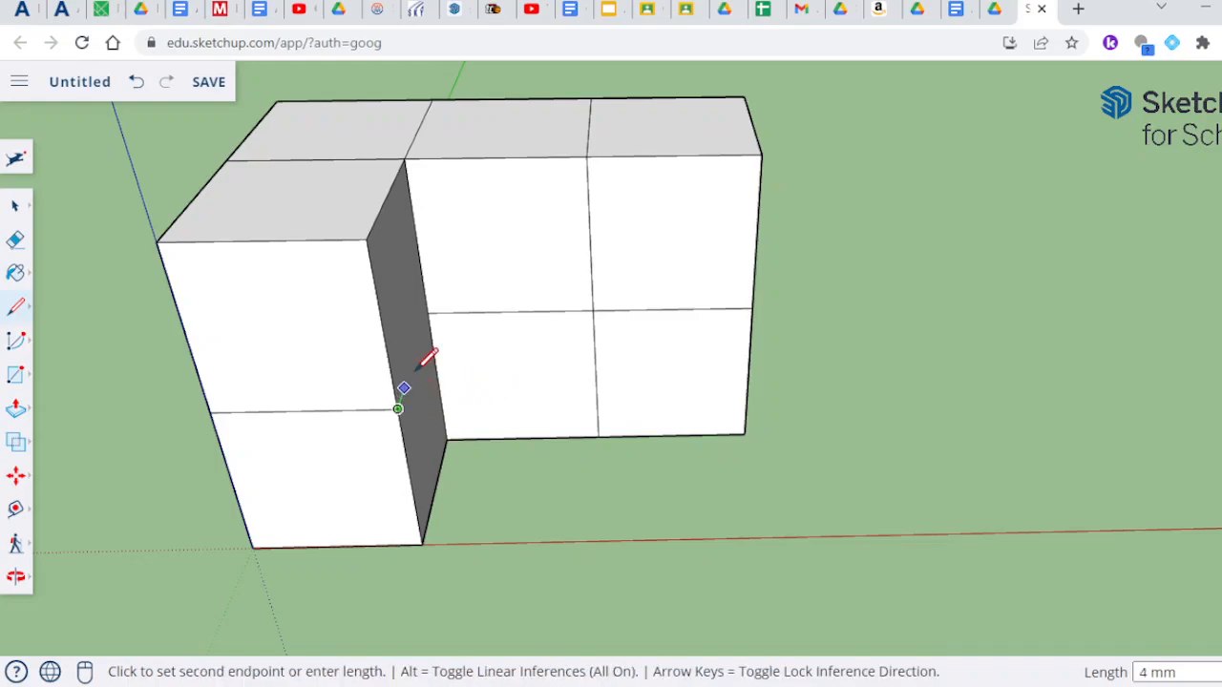
{"action": "left_click", "coordinate": [426, 312]}
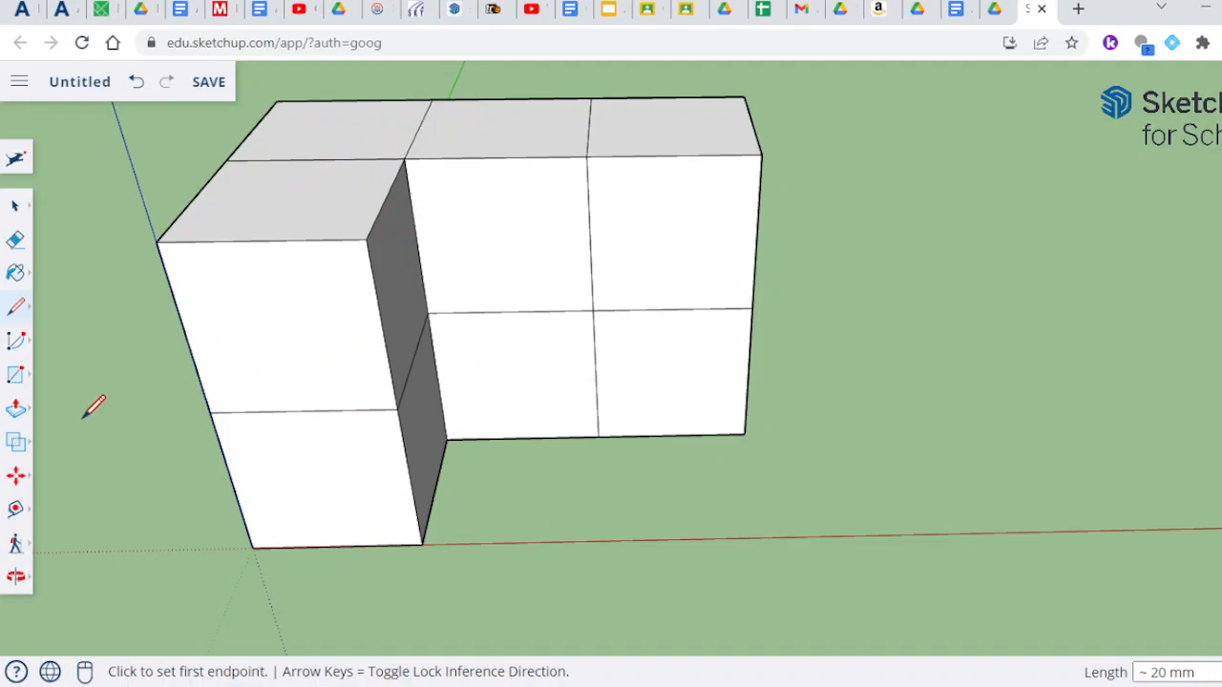
Step: Push/Pull the front arm's top face down 20.3 mm to cut away its upper cube
{"action": "left_click", "coordinate": [19, 418]}
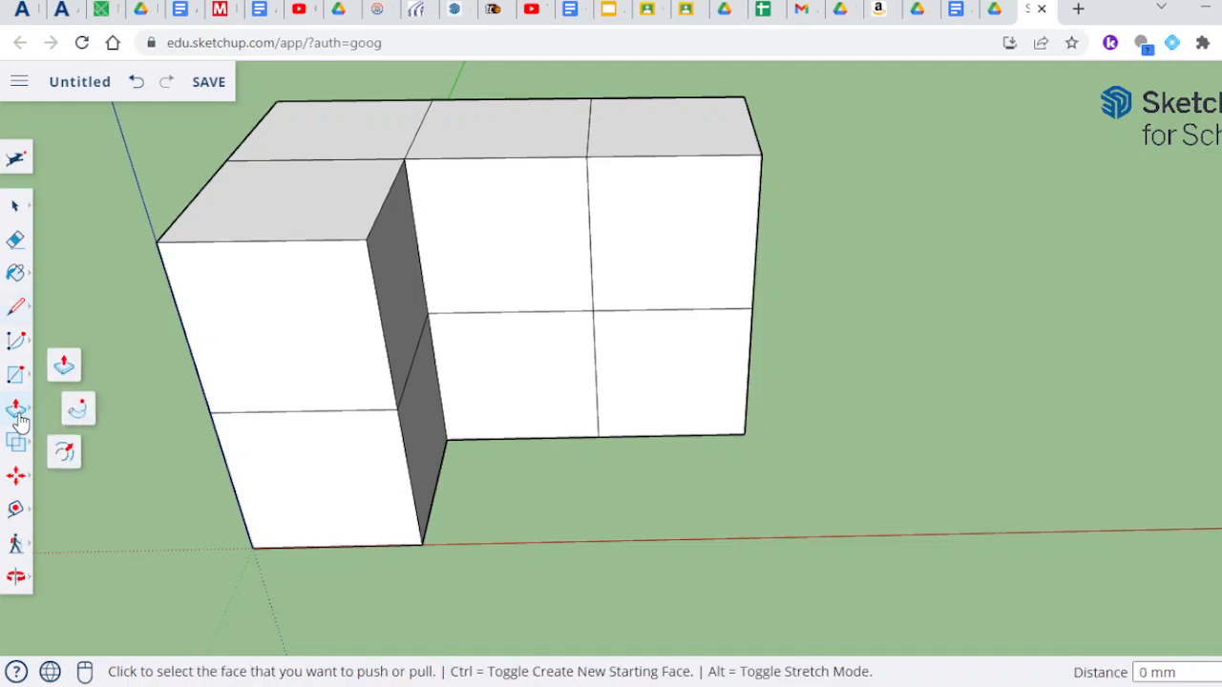
{"action": "left_click", "coordinate": [293, 221]}
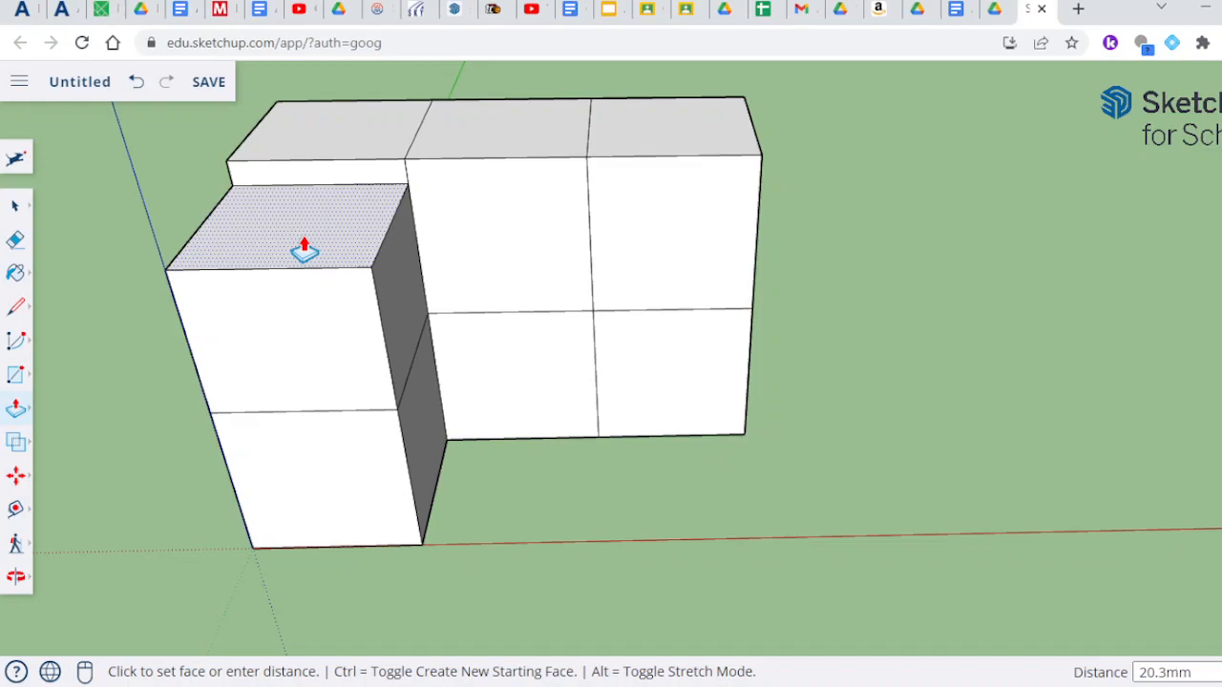
{"action": "key", "text": "Return"}
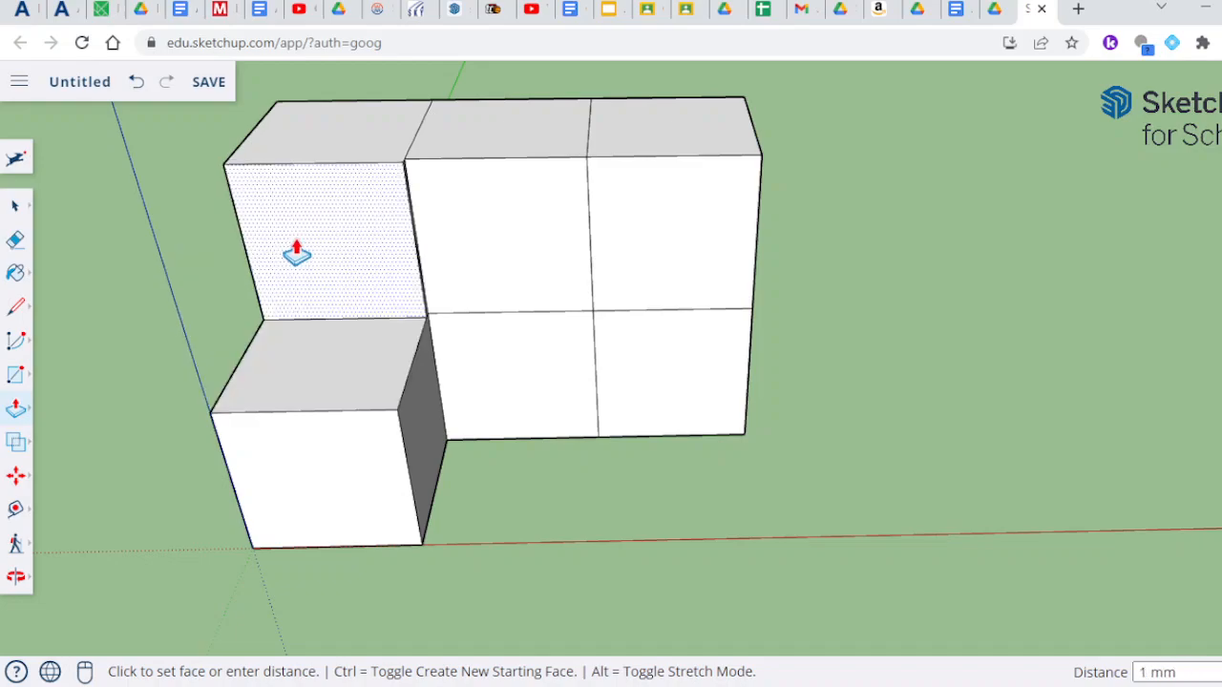
{"action": "left_click", "coordinate": [305, 247]}
{"action": "left_click", "coordinate": [304, 246]}
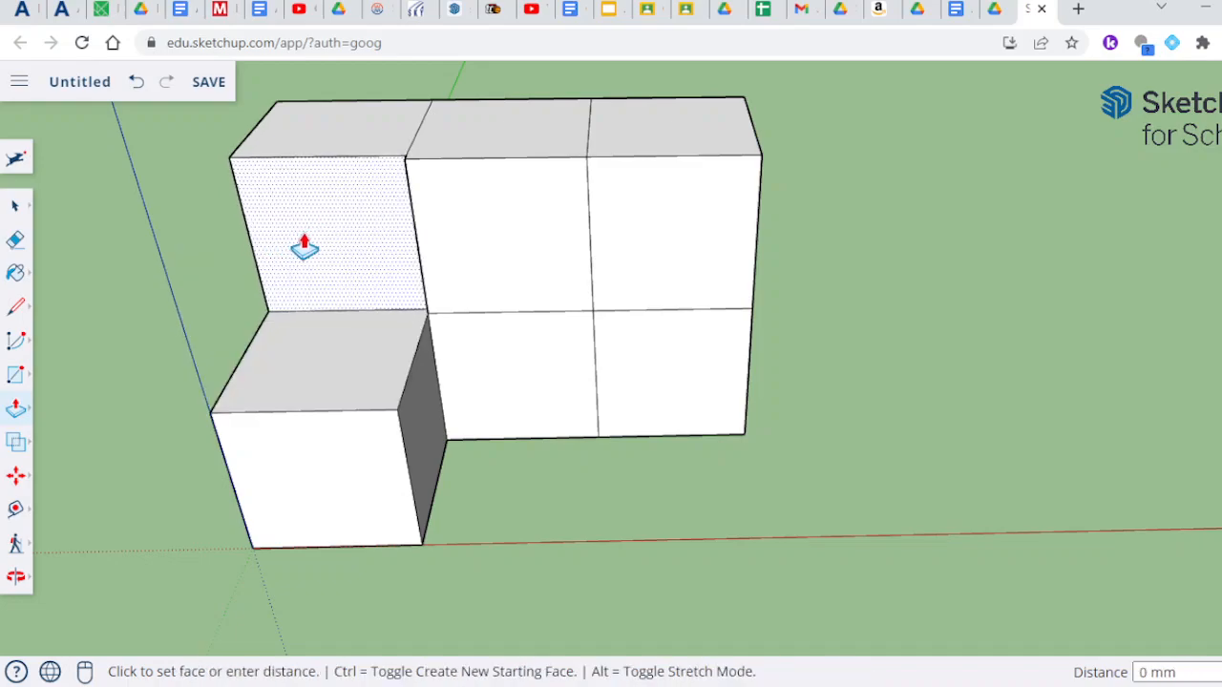
{"action": "left_click", "coordinate": [139, 86]}
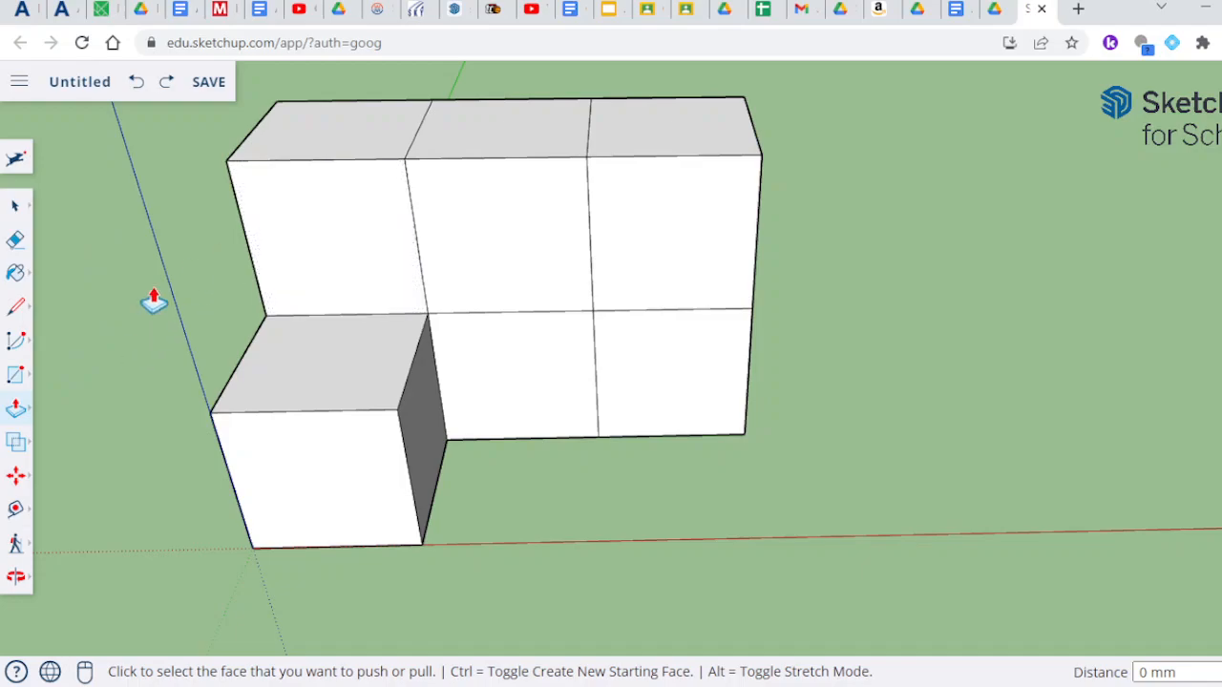
Step: Push/Pull the top faces of the rear corner and middle sections down 20.3 mm each, keeping only the free-end section at full height
{"action": "left_click", "coordinate": [336, 150]}
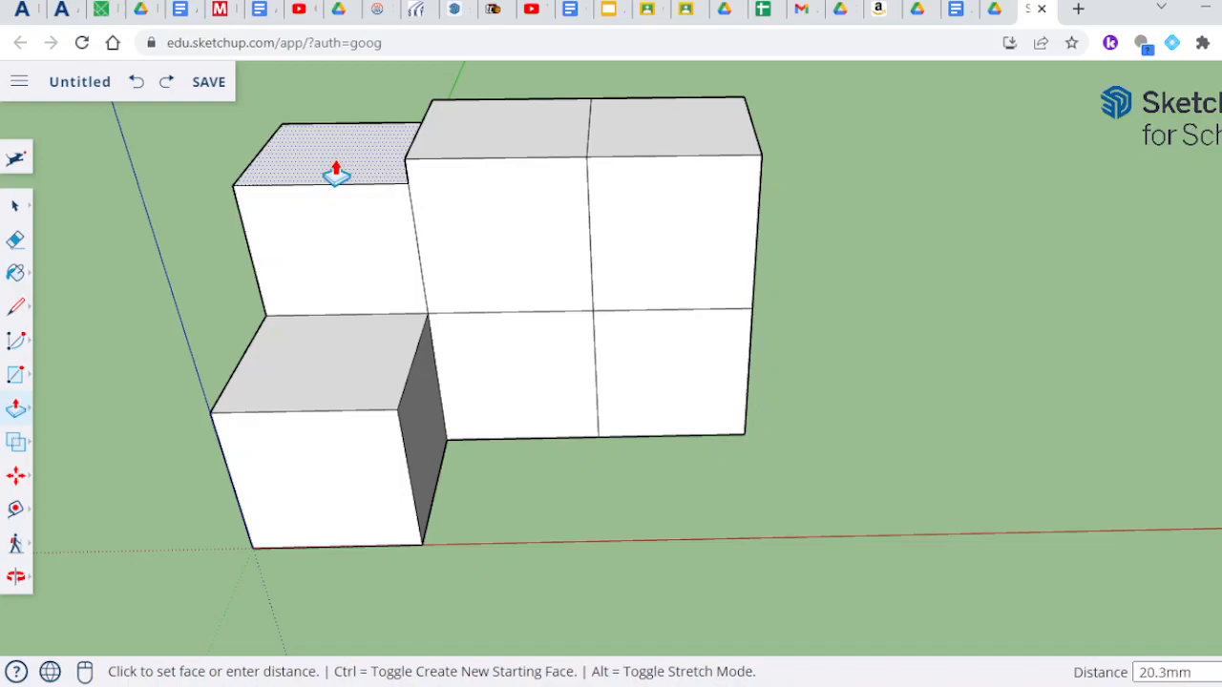
{"action": "left_click", "coordinate": [335, 173]}
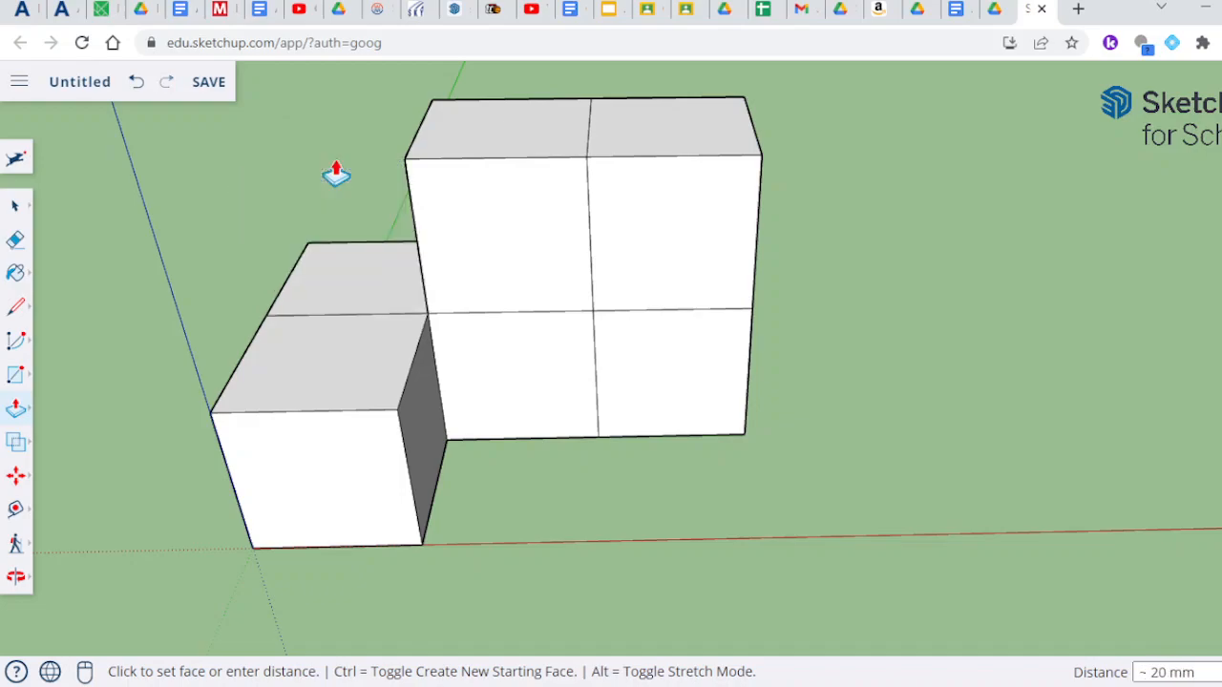
{"action": "left_click", "coordinate": [480, 144]}
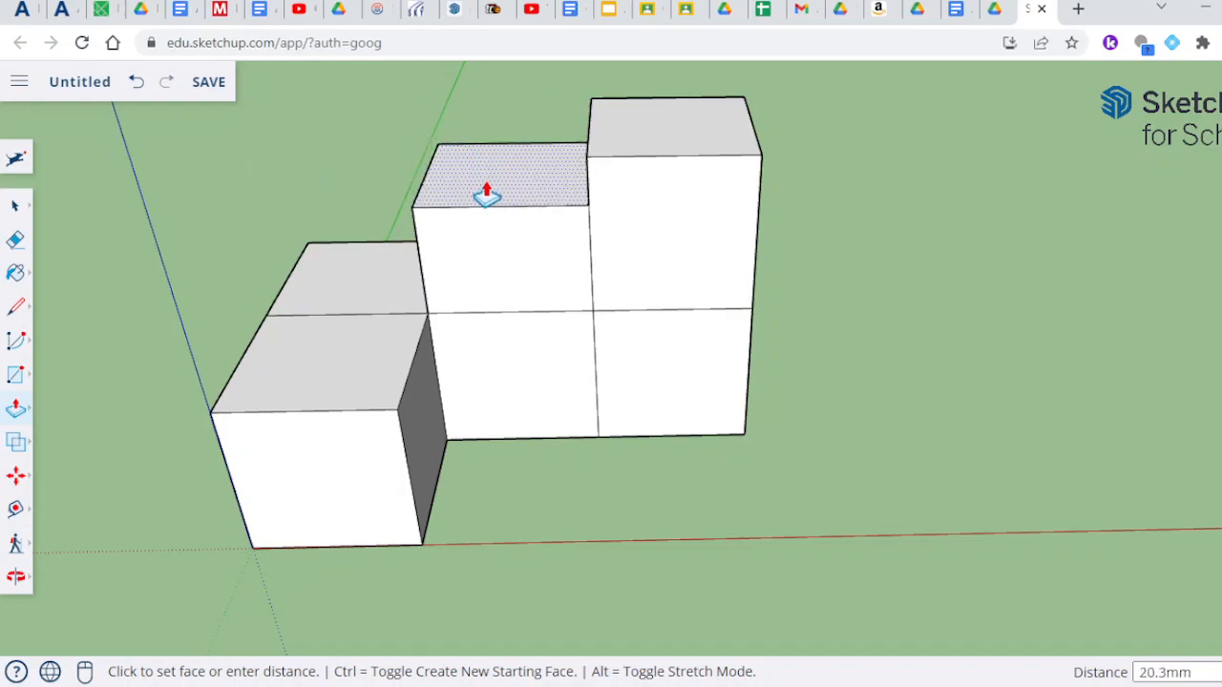
{"action": "left_click", "coordinate": [486, 195]}
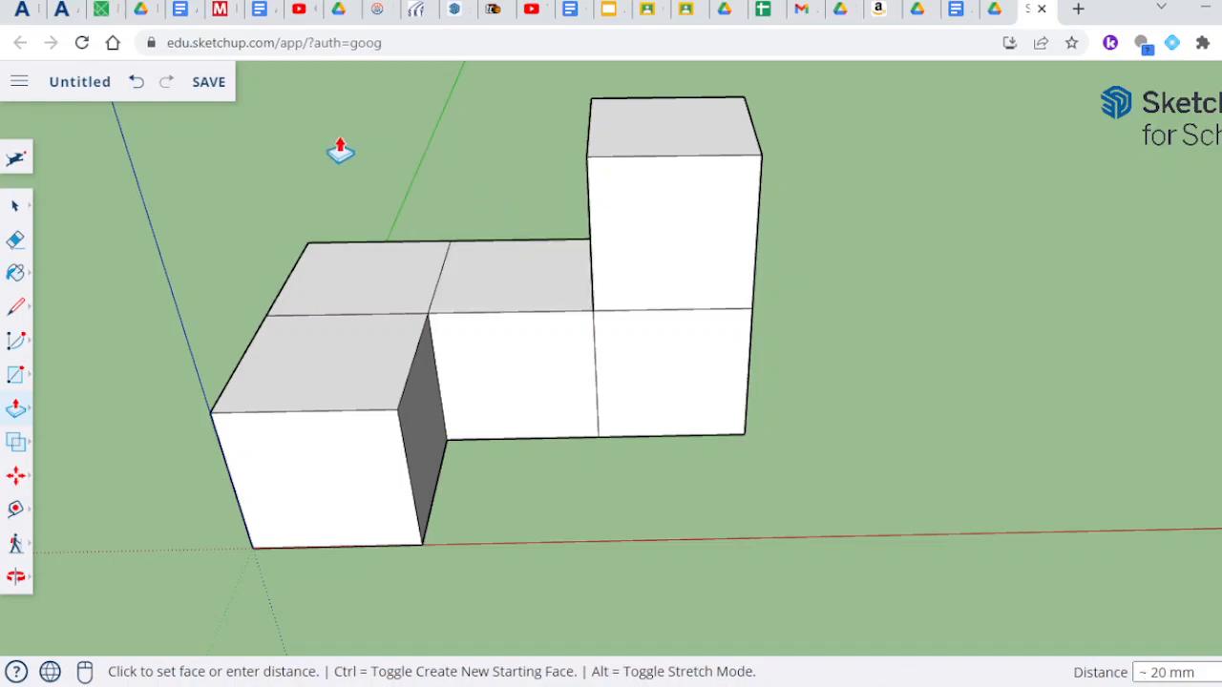
Step: Measure the rear corner cube's top side edge and the piece's full length along the dividing line with the Tape Measure tool
{"action": "left_click", "coordinate": [15, 210]}
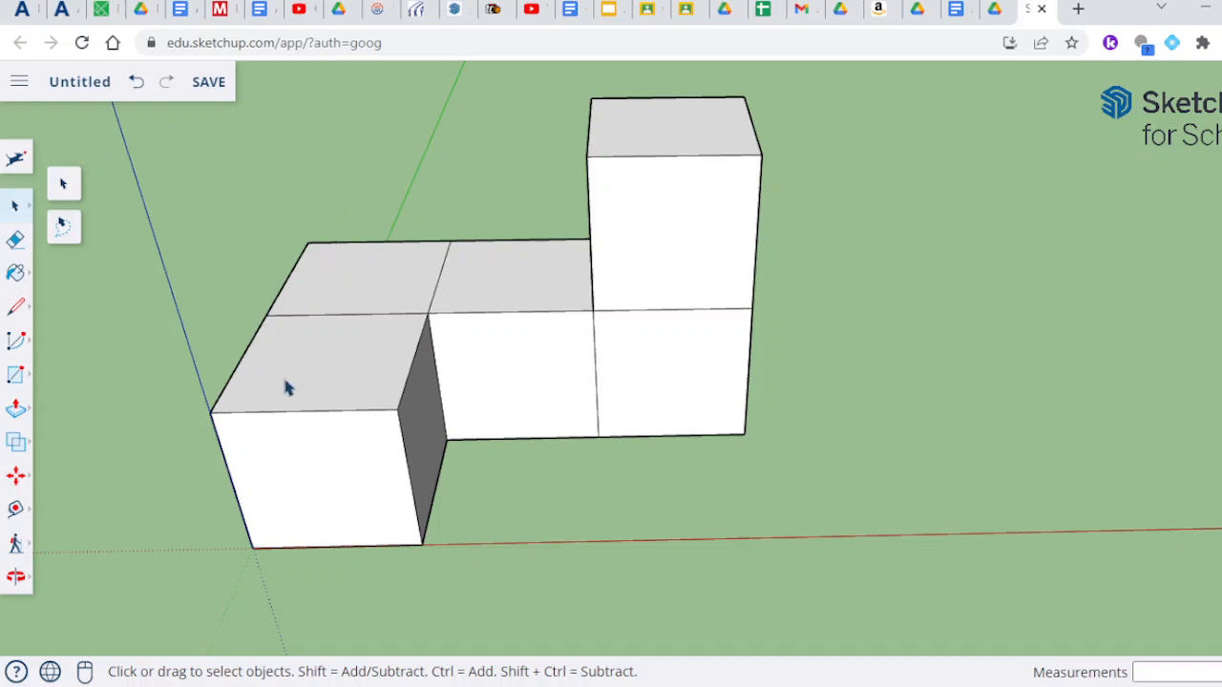
{"action": "left_click", "coordinate": [15, 509]}
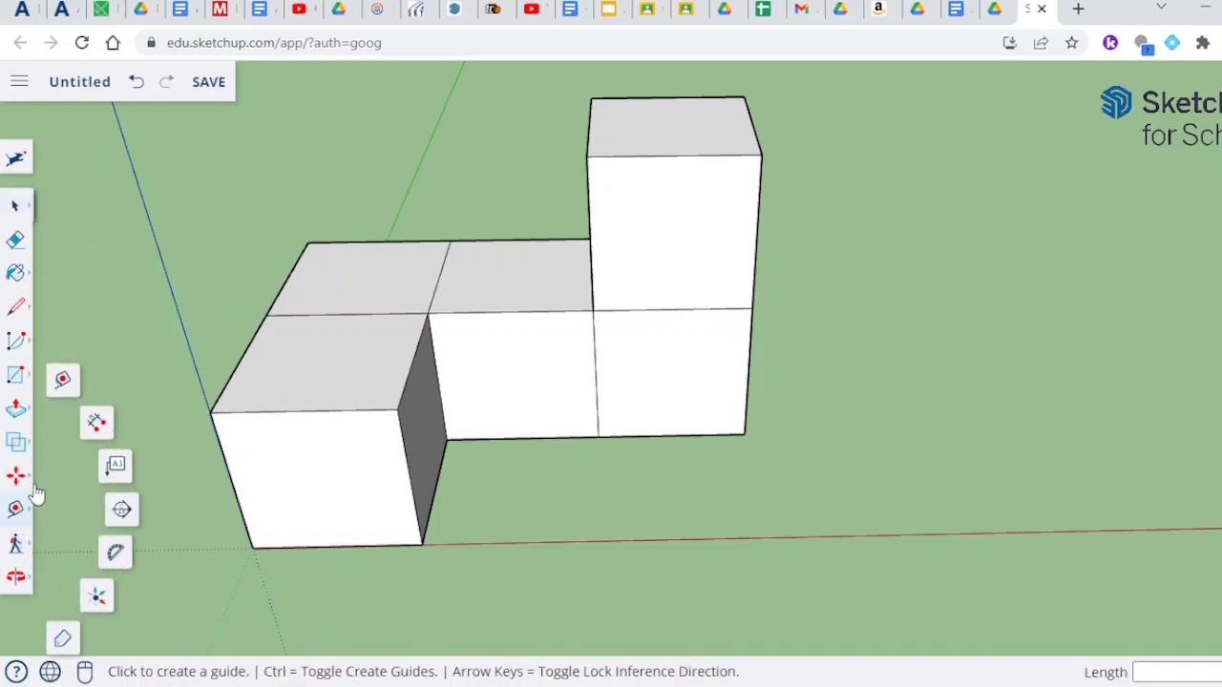
{"action": "left_click", "coordinate": [307, 242]}
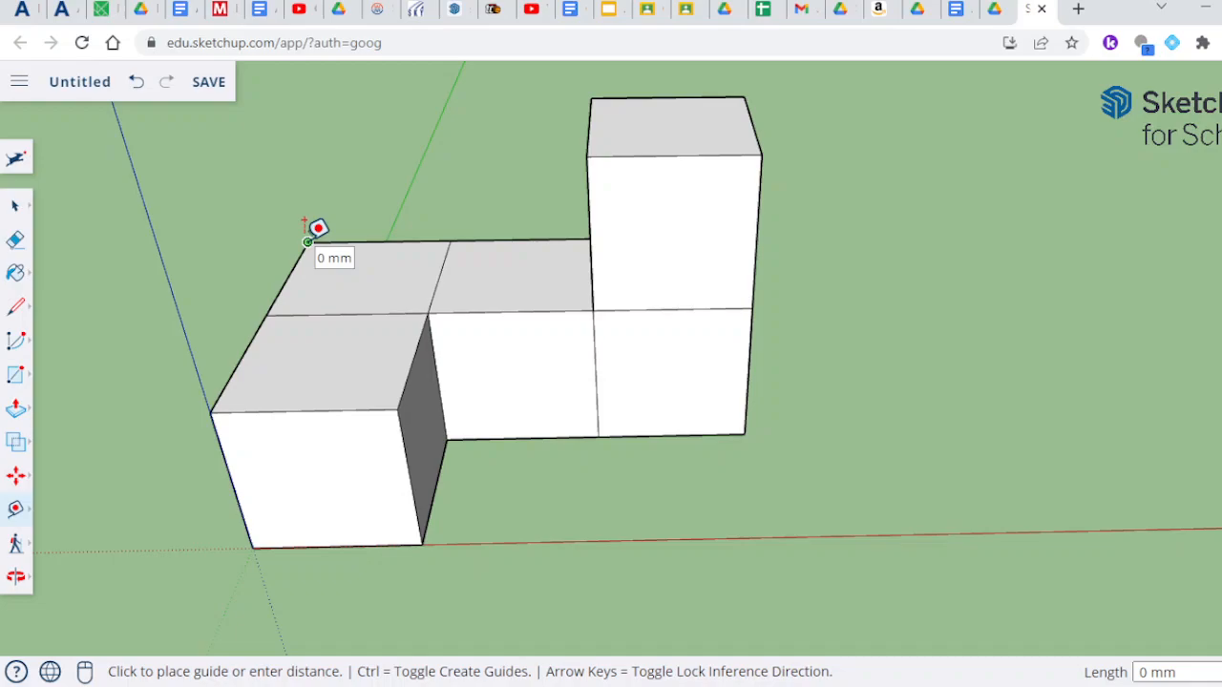
{"action": "left_click", "coordinate": [277, 302]}
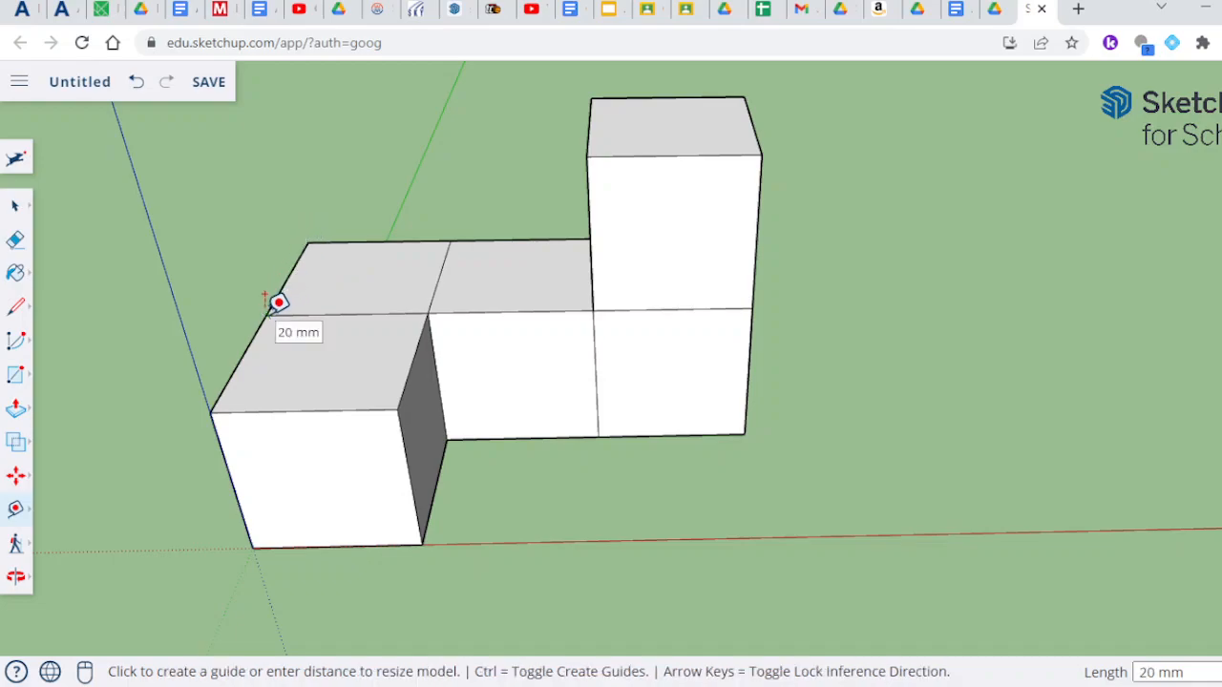
{"action": "left_click", "coordinate": [278, 302]}
{"action": "key", "text": "Escape"}
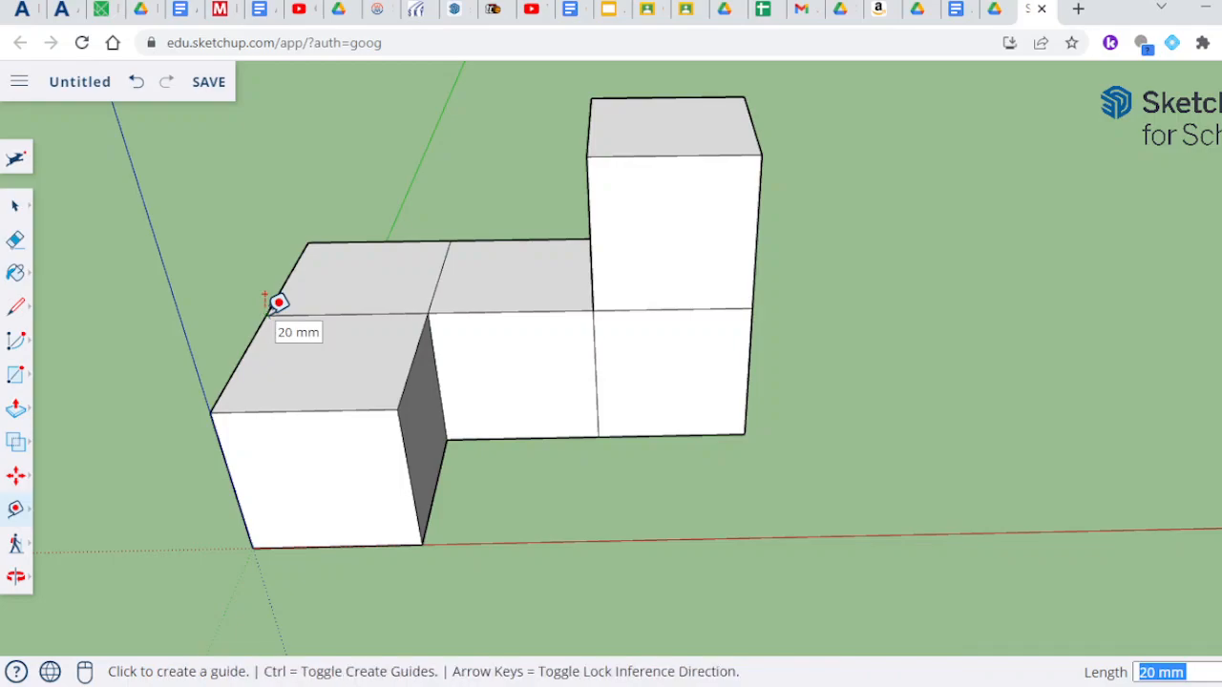
{"action": "left_click", "coordinate": [277, 303]}
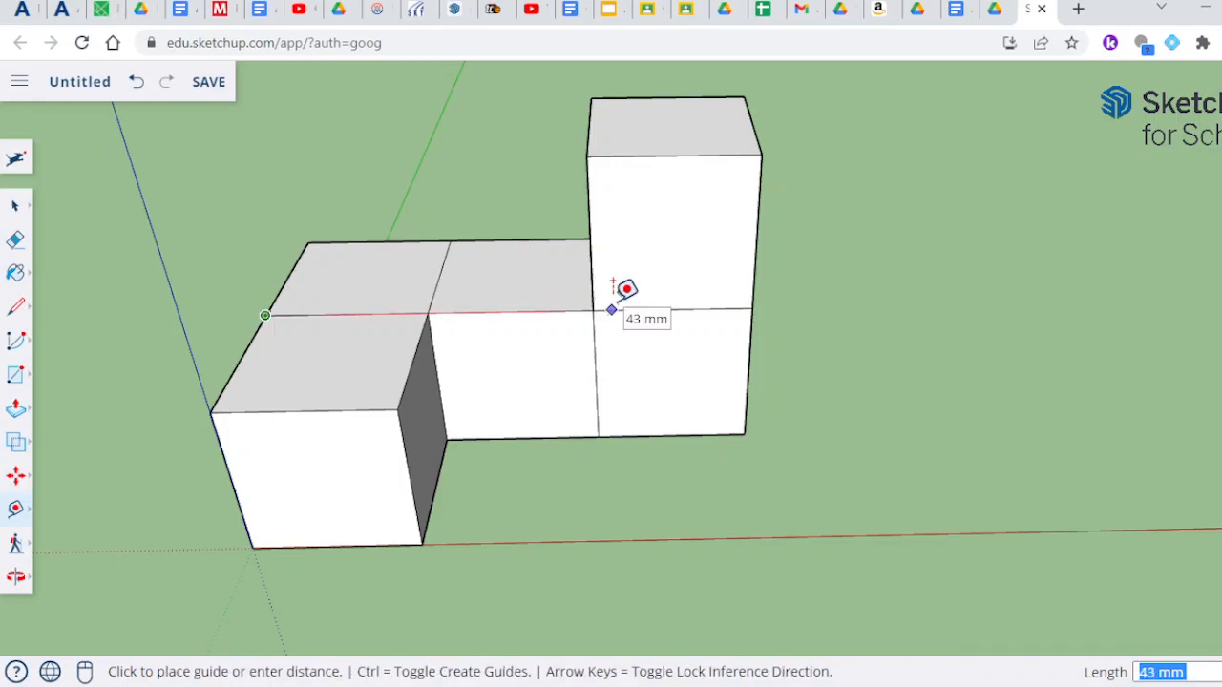
{"action": "left_click", "coordinate": [753, 308]}
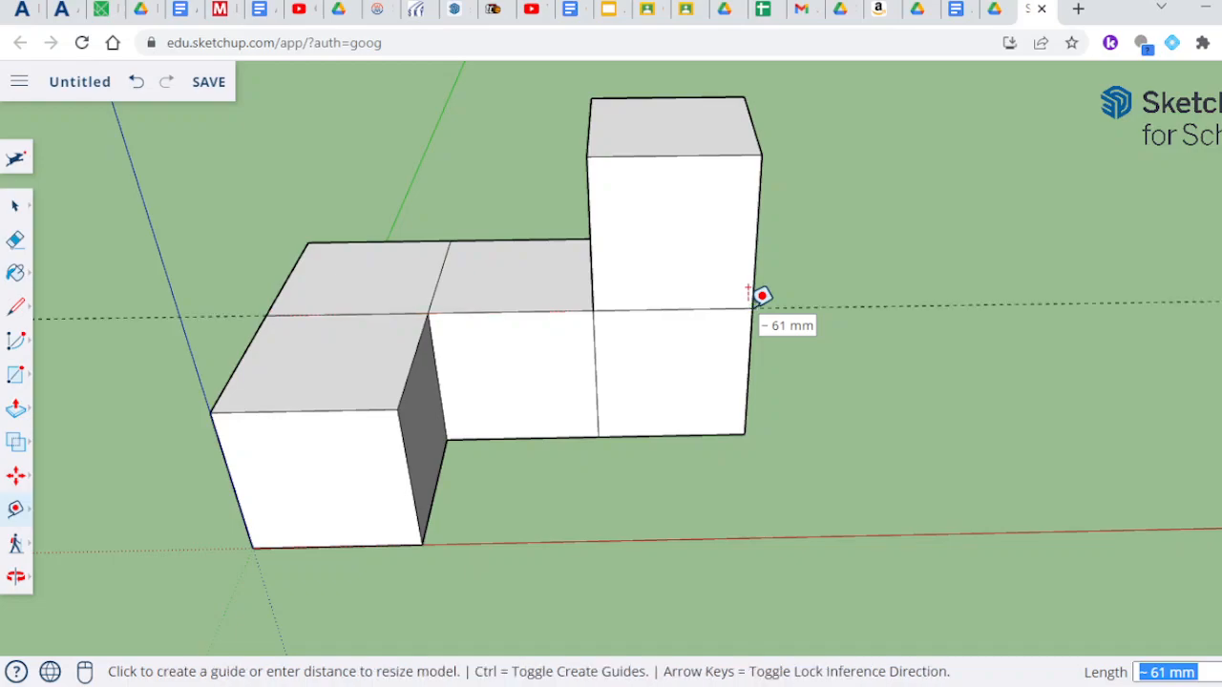
Step: Measure the front cube's top front edge, the depth of the middle section's top, and the tall section's top front edge
{"action": "left_click", "coordinate": [209, 412]}
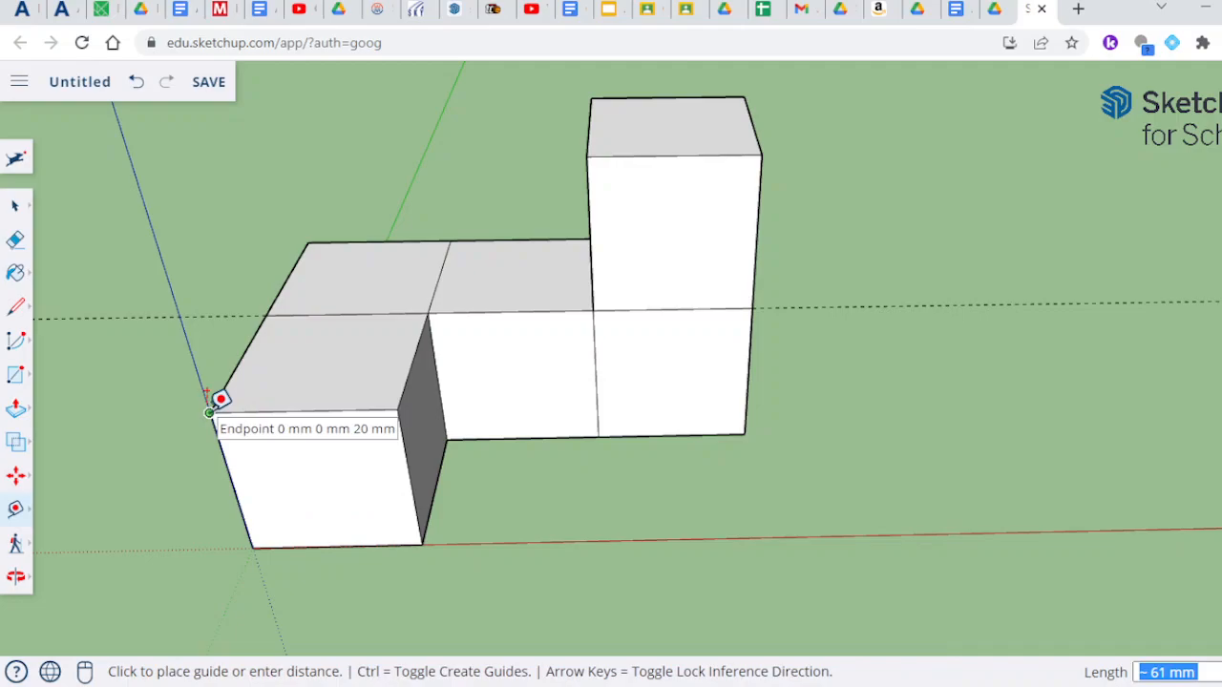
{"action": "left_click", "coordinate": [395, 401]}
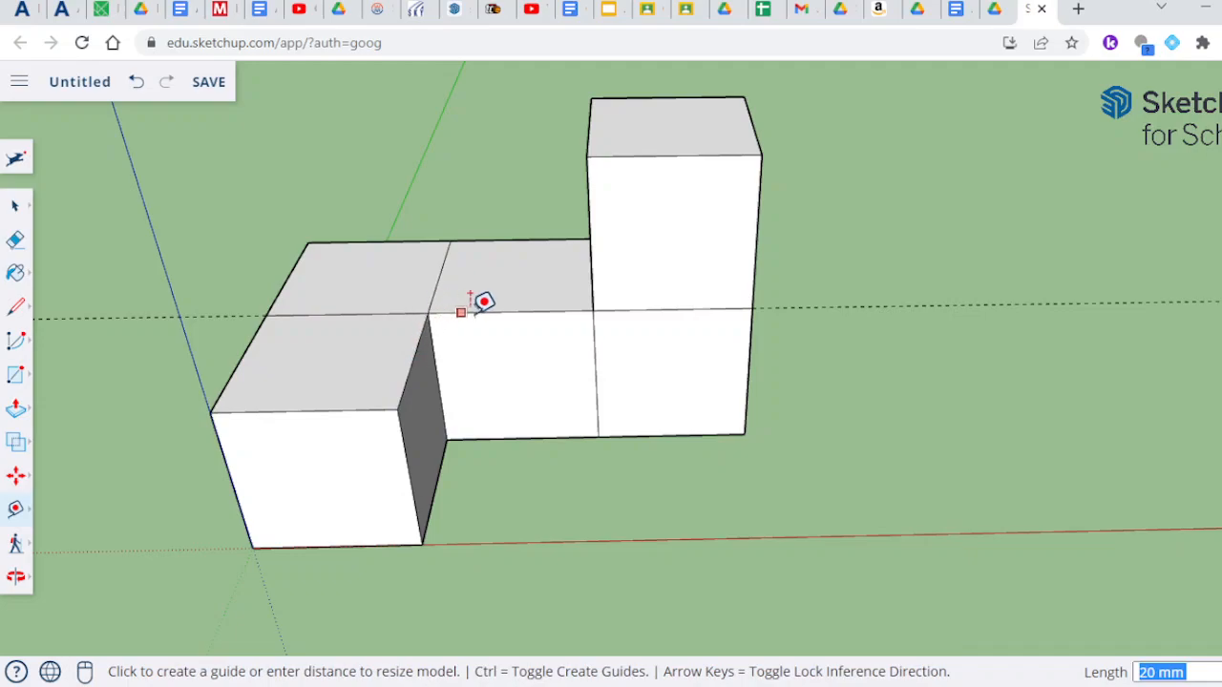
{"action": "left_click", "coordinate": [527, 229]}
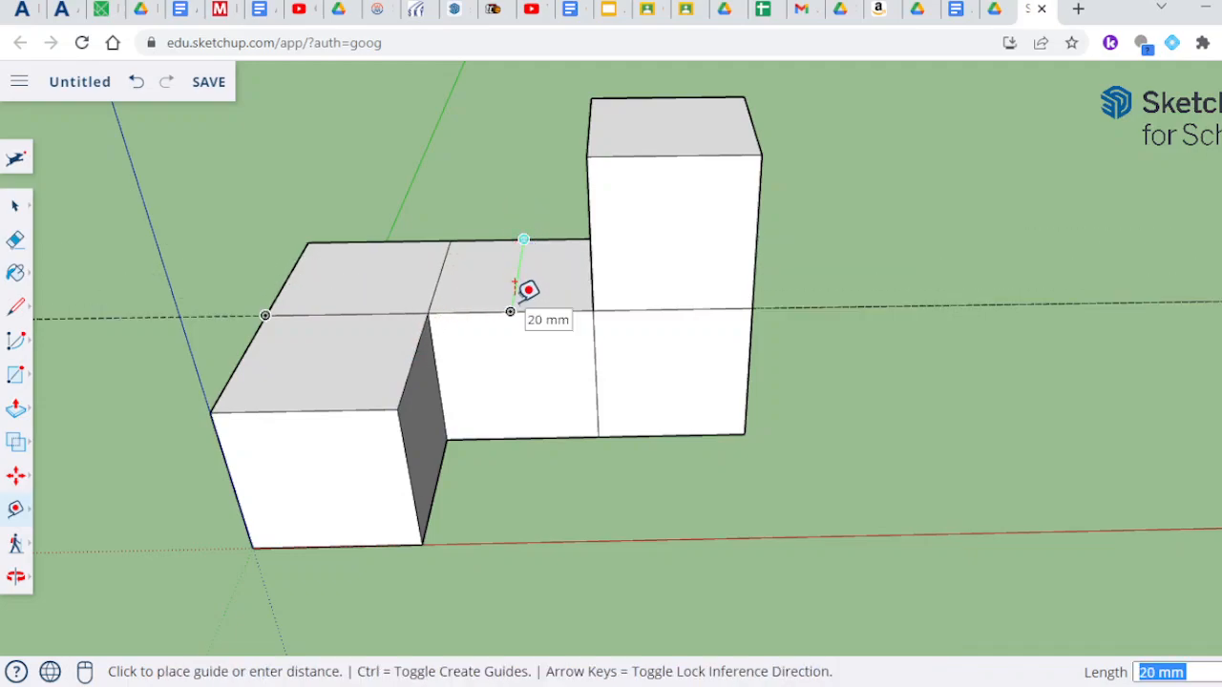
{"action": "key", "text": "Escape"}
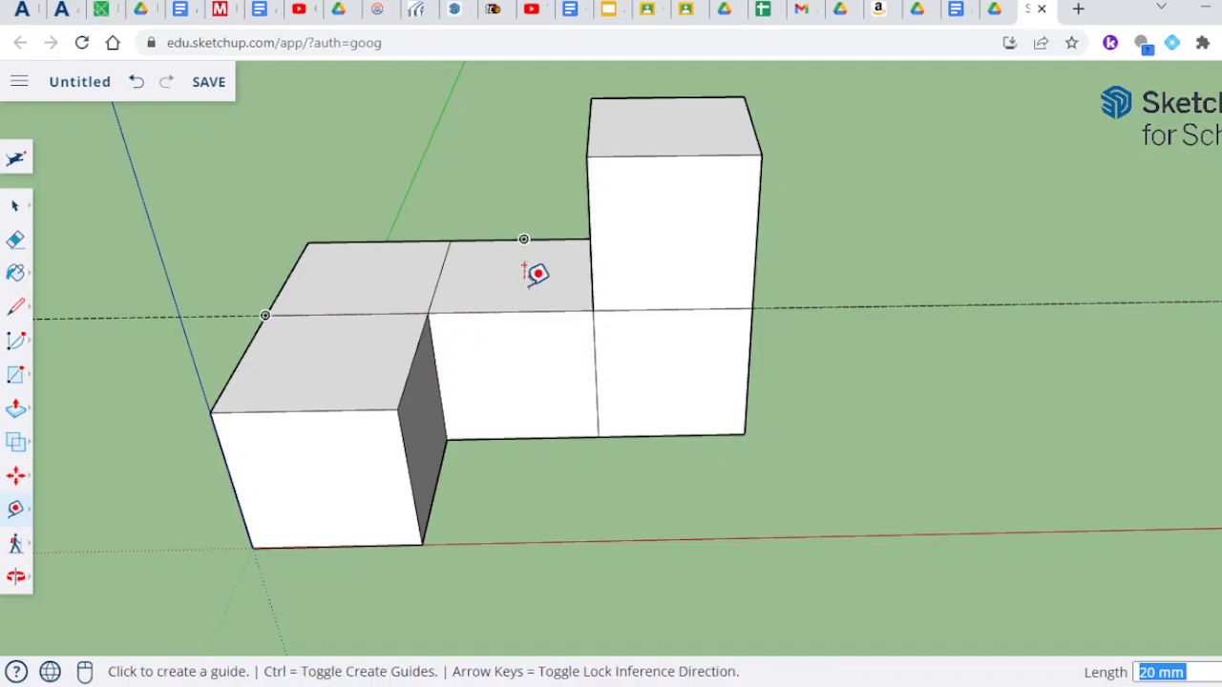
{"action": "left_click", "coordinate": [594, 143]}
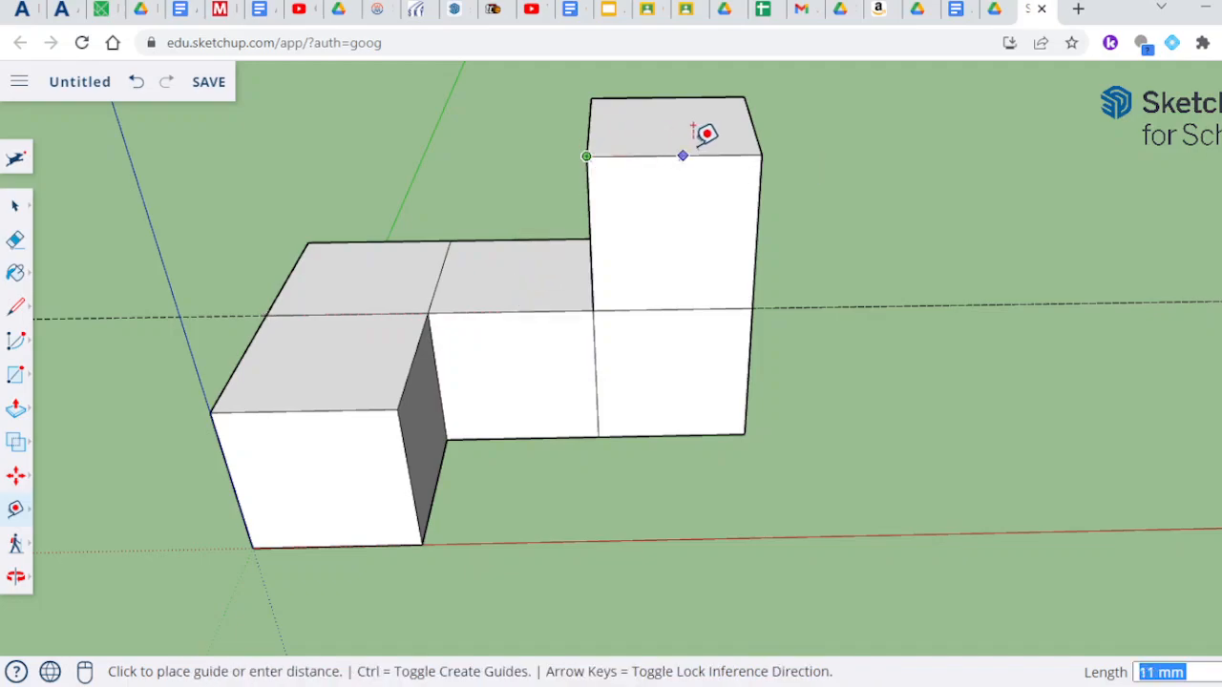
{"action": "left_click", "coordinate": [762, 147]}
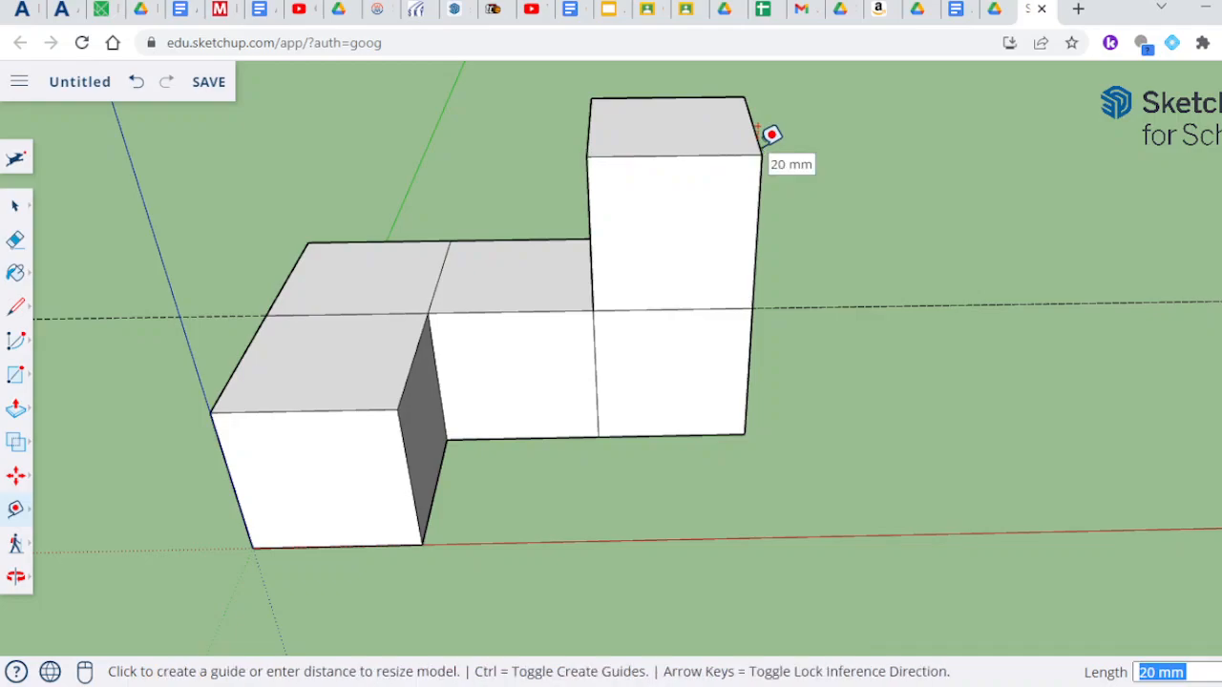
Step: Measure the depth of the tall section's top face from its rear edge to its front edge with the Tape Measure tool
{"action": "left_click", "coordinate": [668, 95]}
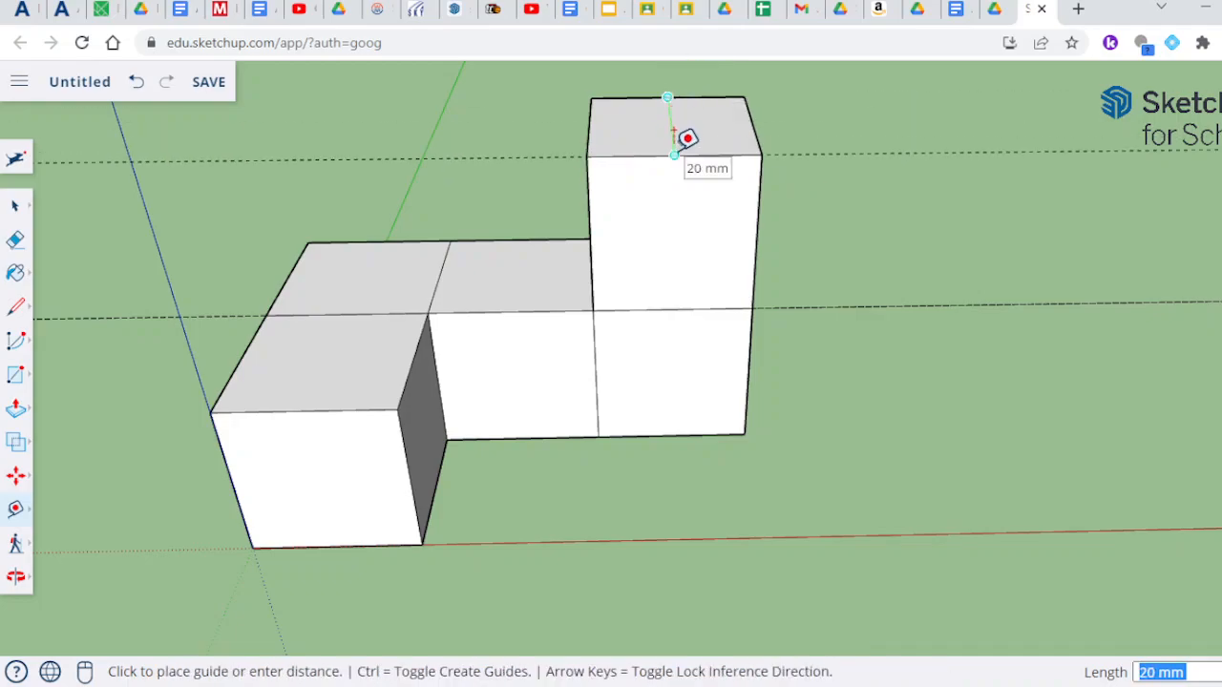
{"action": "left_click", "coordinate": [680, 143]}
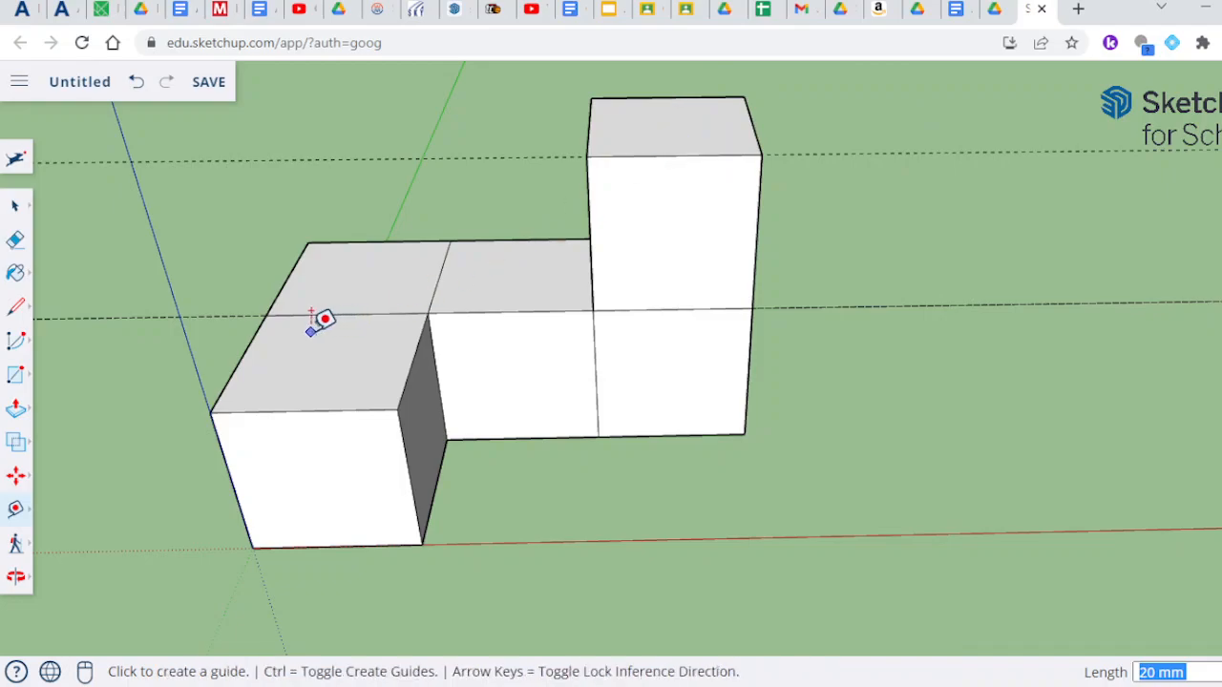
Step: Erase both dashed guide lines and the leftover dividing lines on the lower top surface and the long front face
{"action": "left_click", "coordinate": [15, 243]}
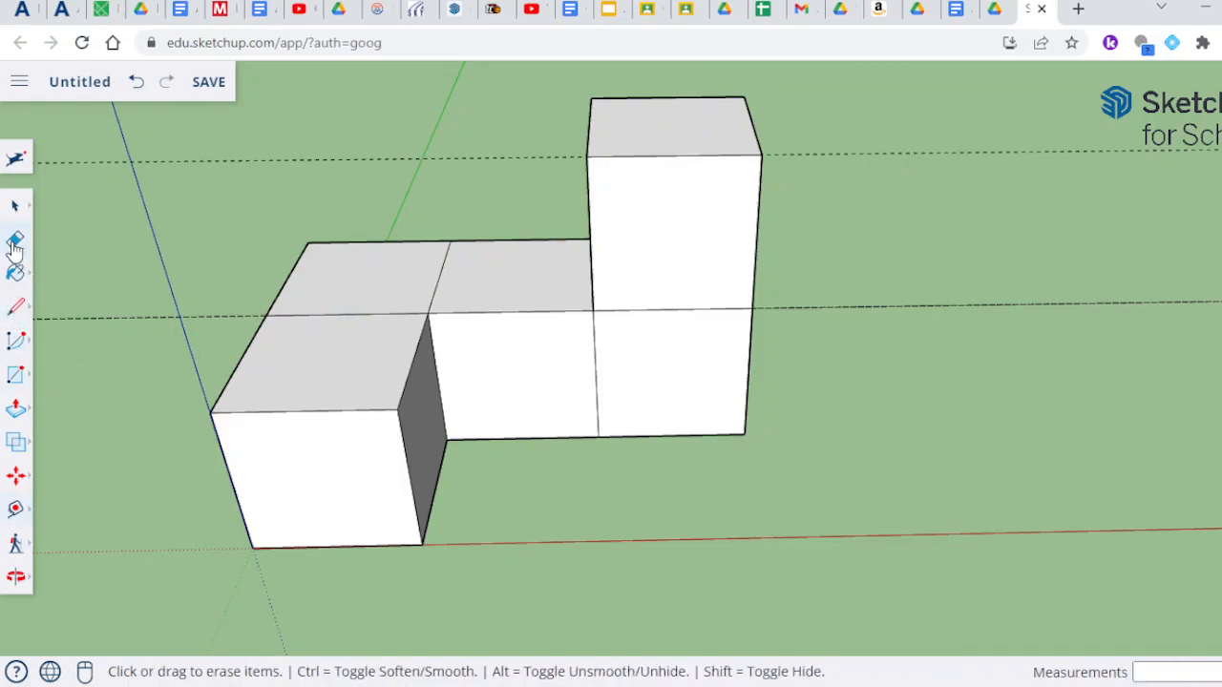
{"action": "left_click", "coordinate": [148, 311]}
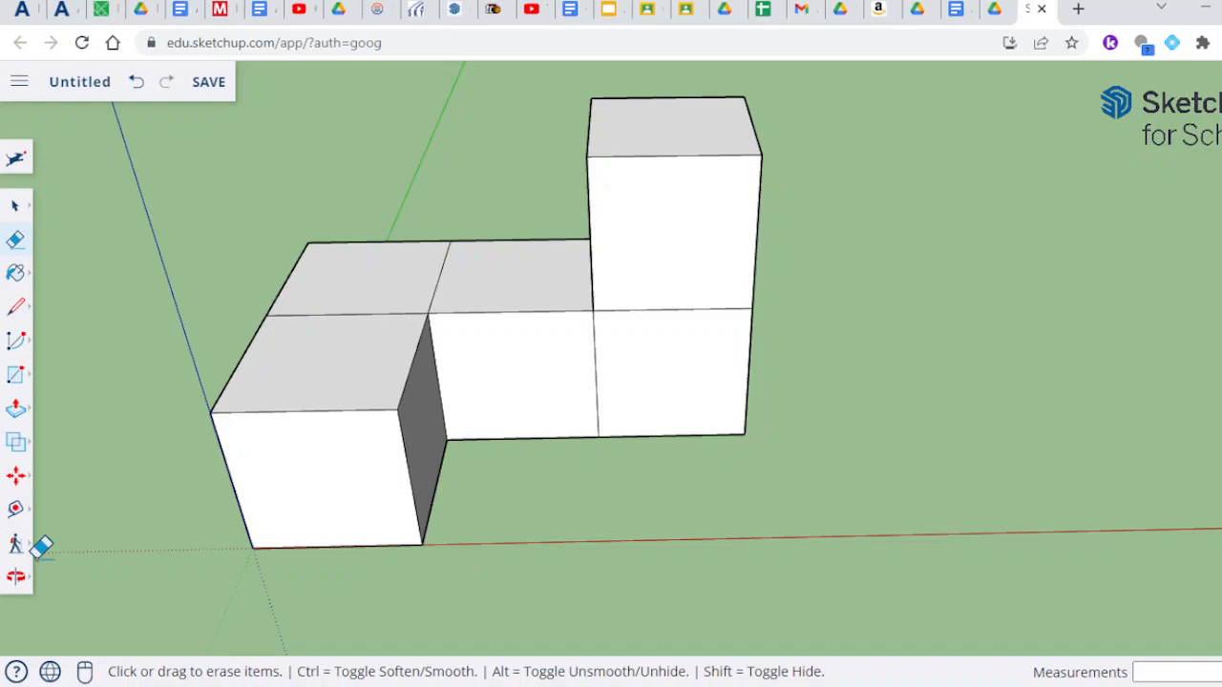
{"action": "left_click", "coordinate": [356, 306]}
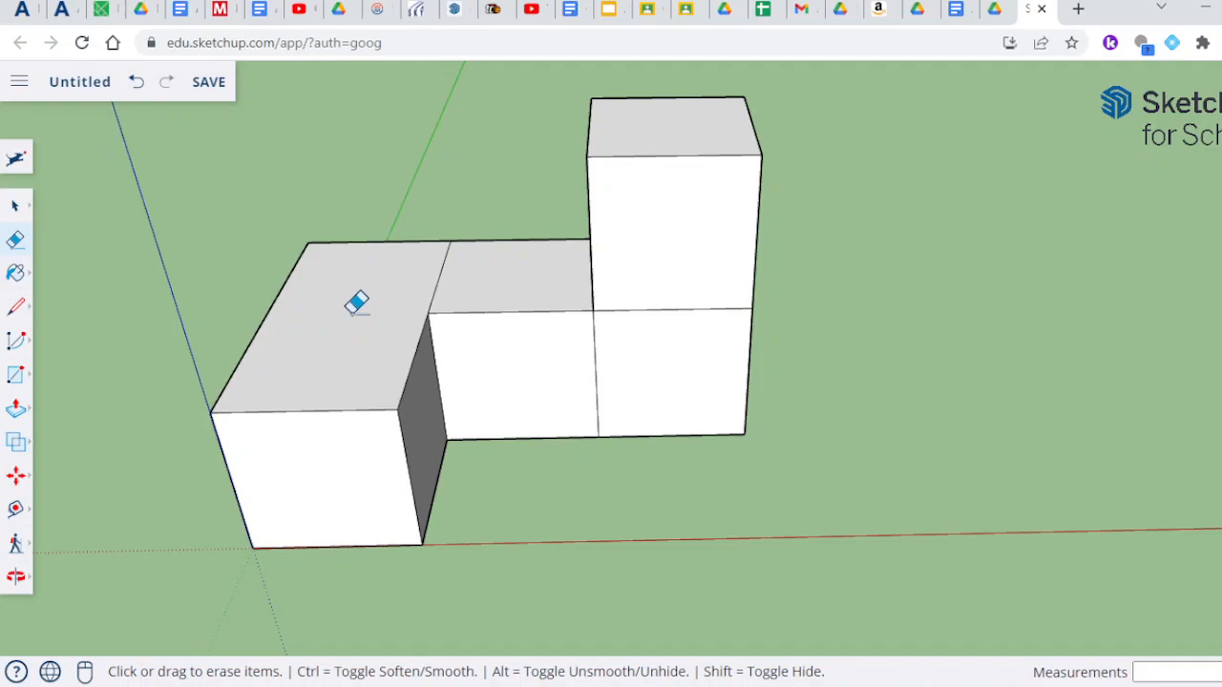
{"action": "left_click", "coordinate": [446, 259]}
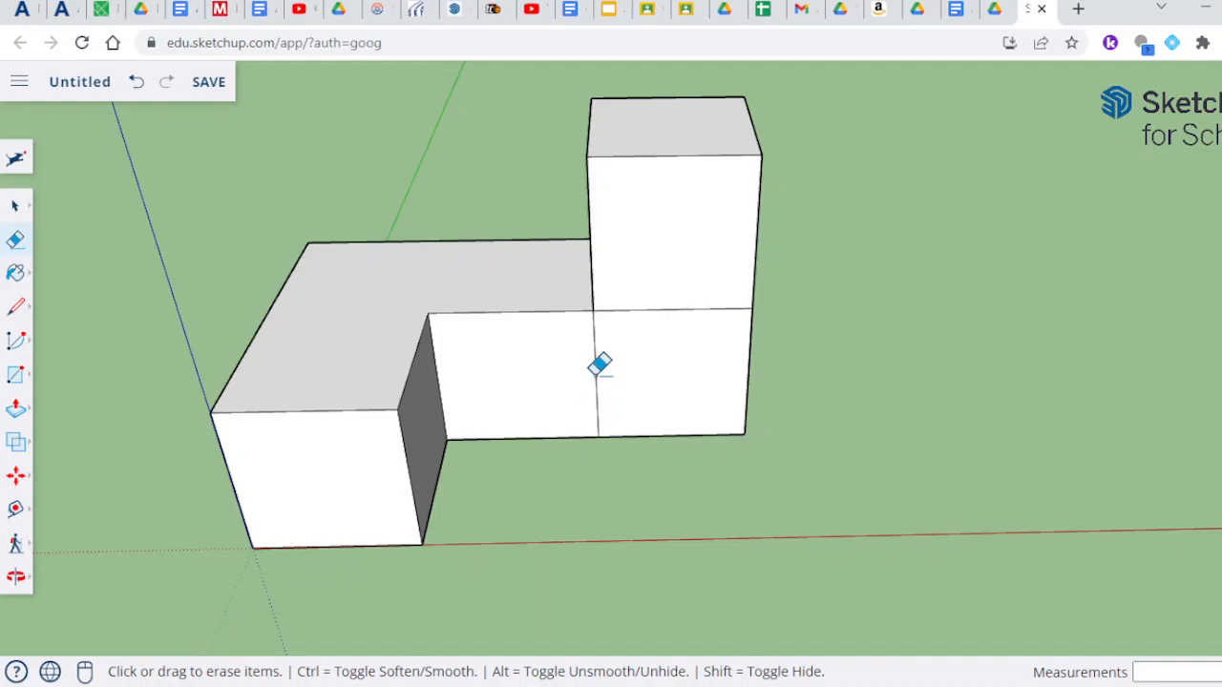
{"action": "left_click", "coordinate": [599, 366]}
{"action": "left_click", "coordinate": [658, 304]}
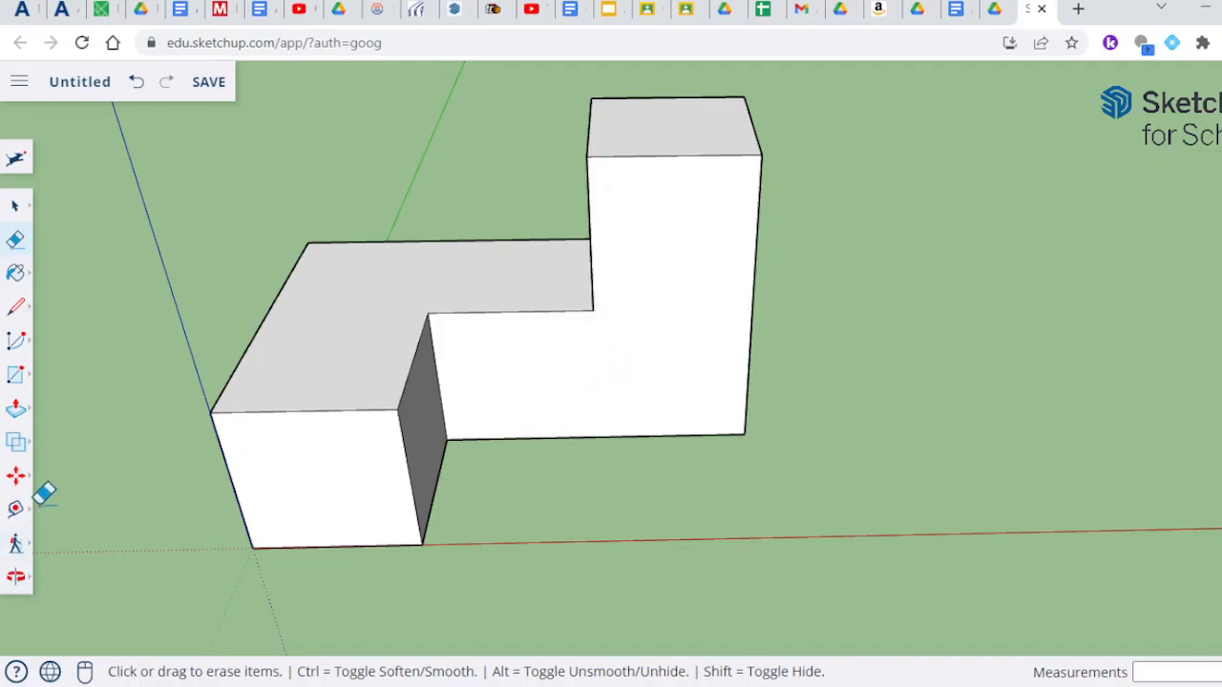
Step: Examine the cleaned-up piece from its end, back, front and above to check its shape for leftover lines
{"action": "left_click", "coordinate": [19, 576]}
{"action": "left_click_drag", "start_coordinate": [771, 469], "coordinate": [365, 474]}
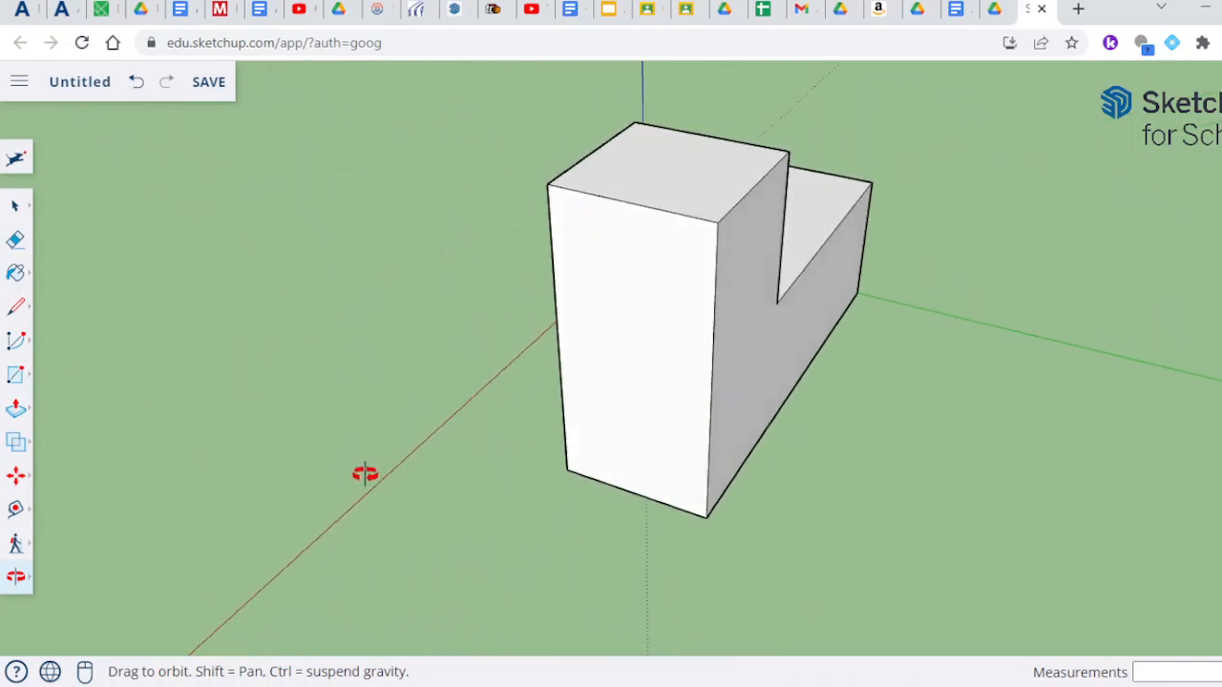
{"action": "left_click_drag", "start_coordinate": [878, 510], "coordinate": [382, 423]}
{"action": "left_click_drag", "start_coordinate": [945, 444], "coordinate": [576, 392]}
{"action": "left_click_drag", "start_coordinate": [1012, 548], "coordinate": [252, 447]}
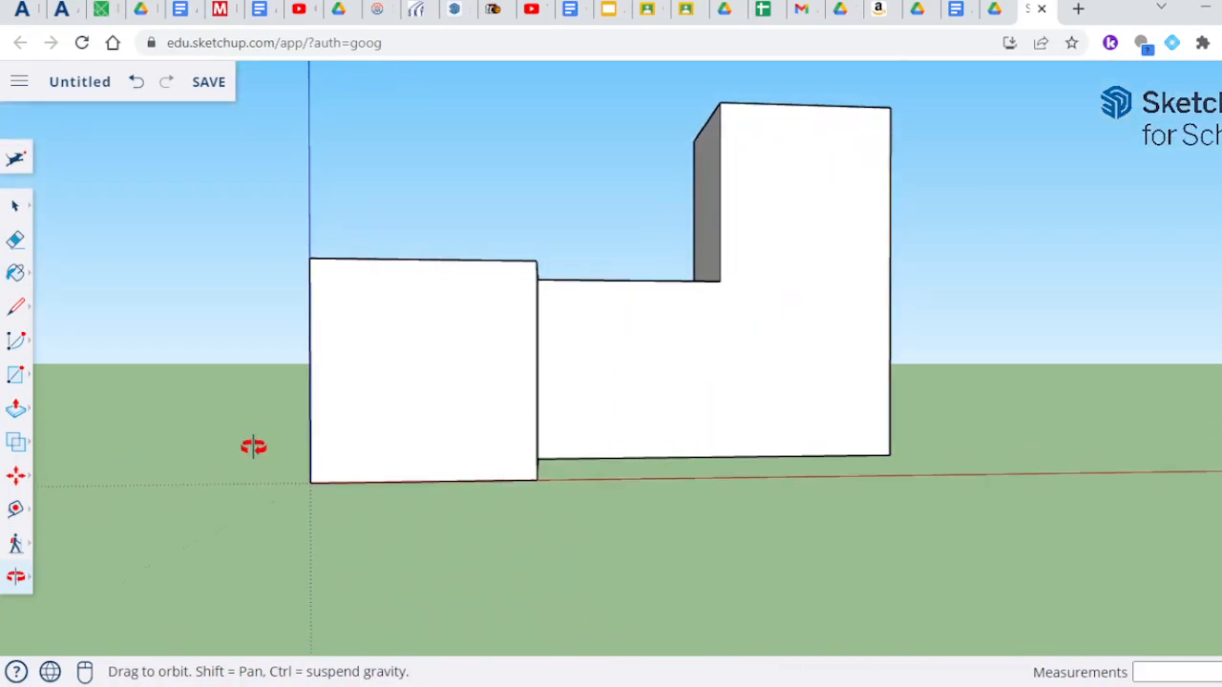
{"action": "left_click_drag", "start_coordinate": [655, 552], "coordinate": [616, 605]}
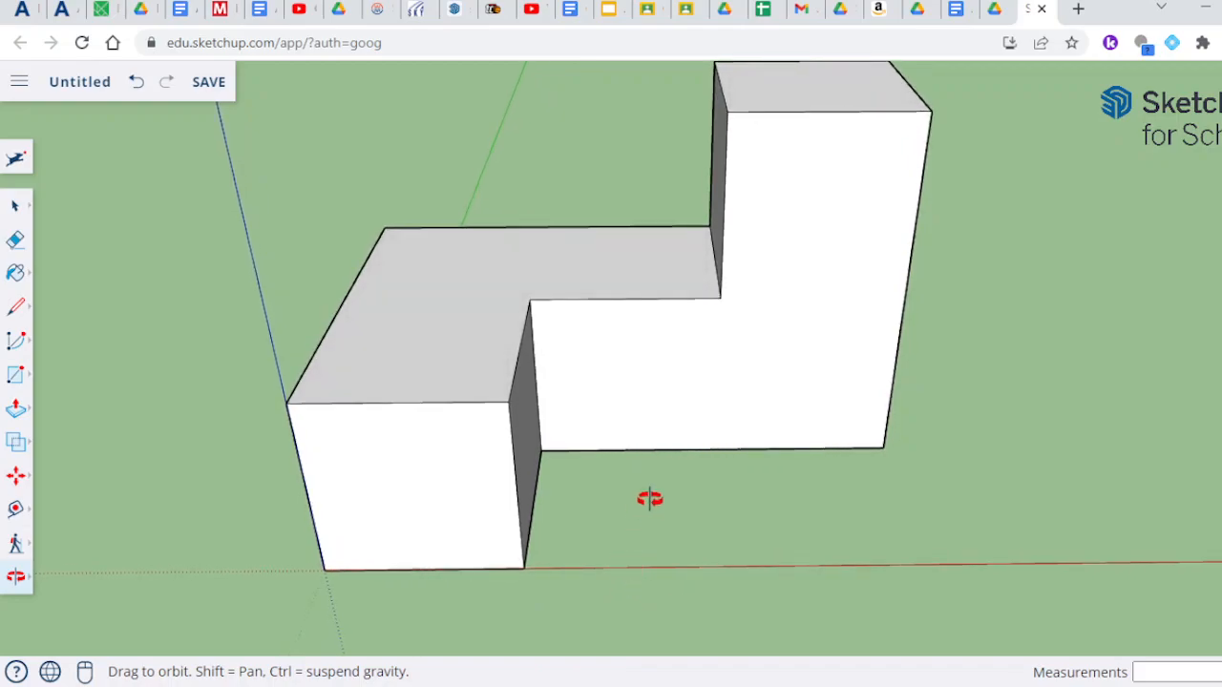
{"action": "scroll", "coordinate": [671, 483], "scroll_direction": "down", "scroll_amount": 2}
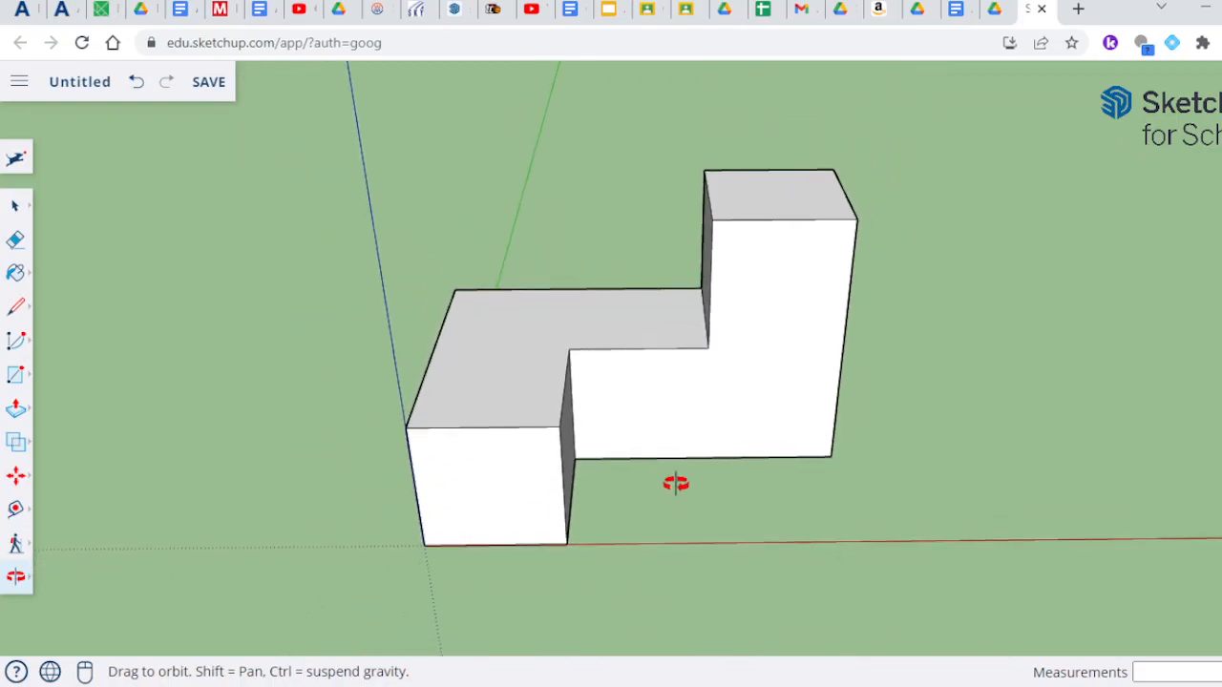
{"action": "left_click_drag", "start_coordinate": [668, 485], "coordinate": [725, 537]}
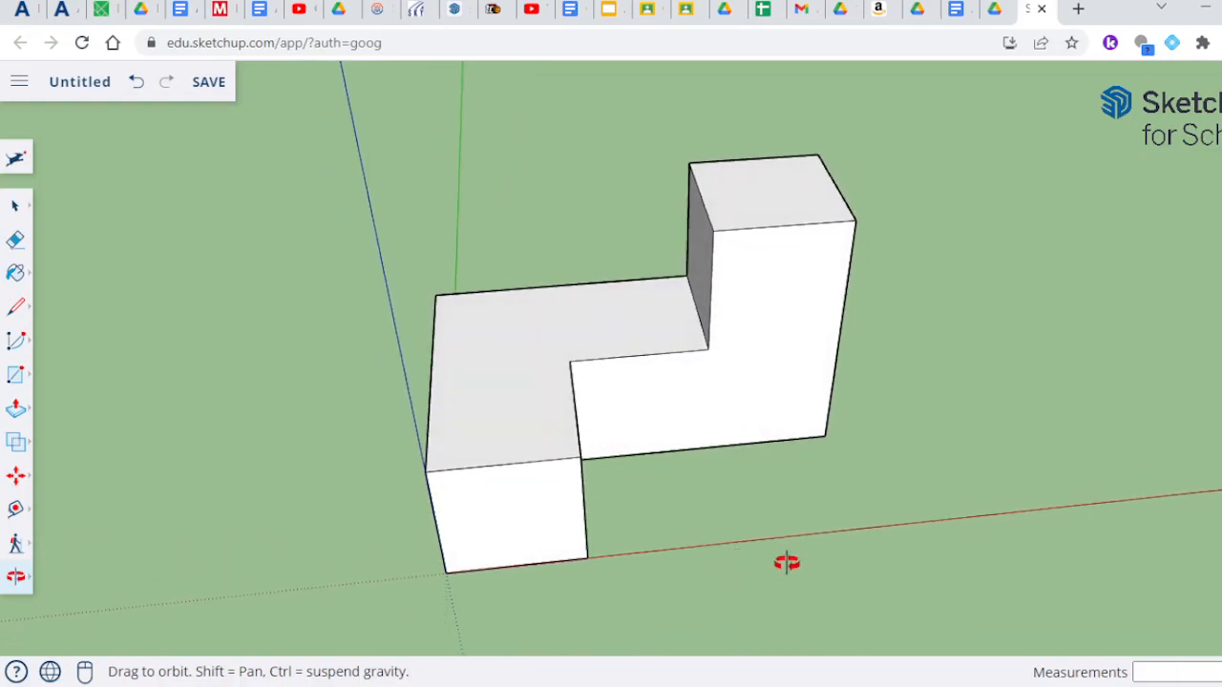